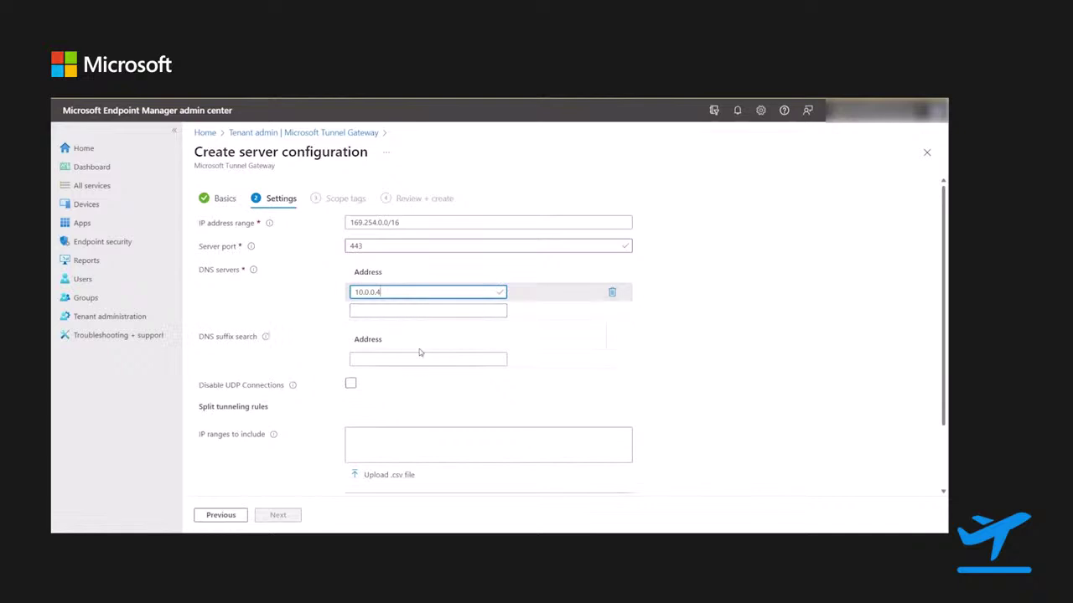
# - Add uemcatlabs.com to the DNS suffix search list
pyautogui.click(421, 359)
pyautogui.write('us')
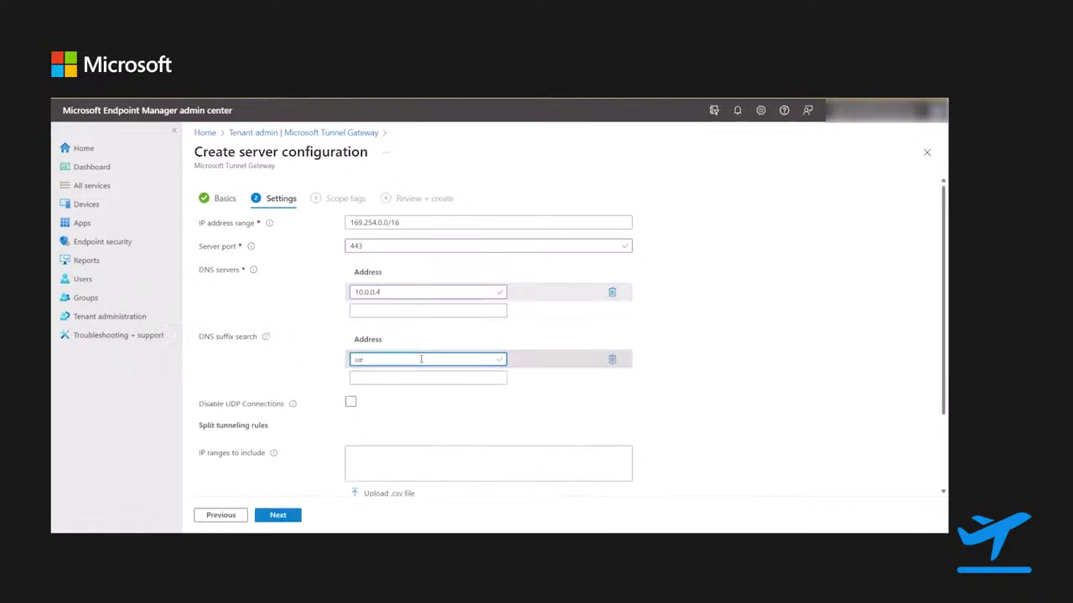
pyautogui.write('mcatlabs.com')
pyautogui.click(765, 419)
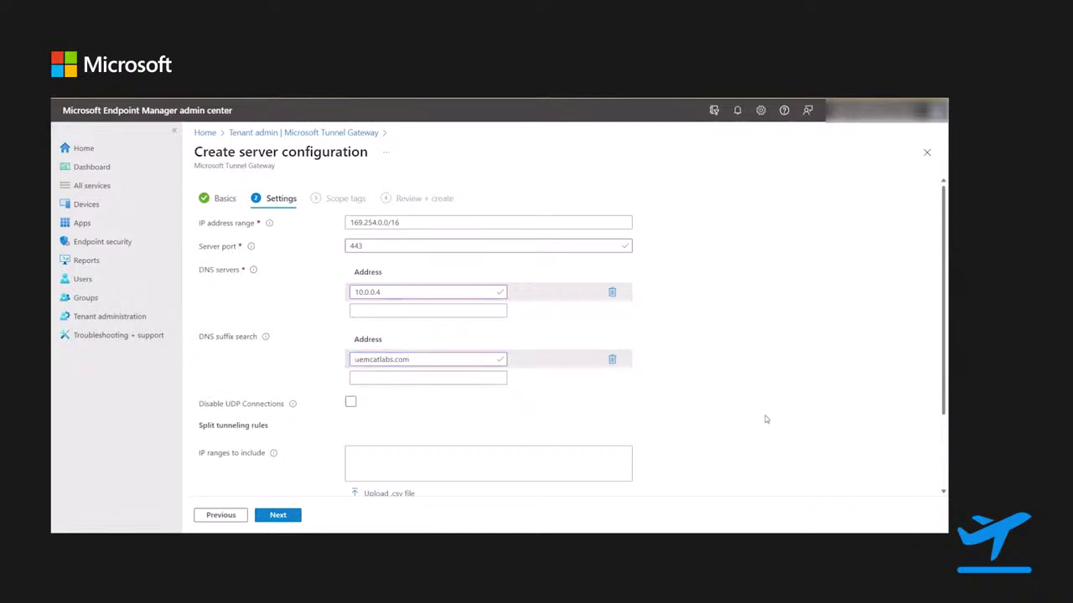
# - Pass scope tags and review, then create the UCL - Tunnel Default server configuration
pyautogui.scroll(-2, 331, 426)
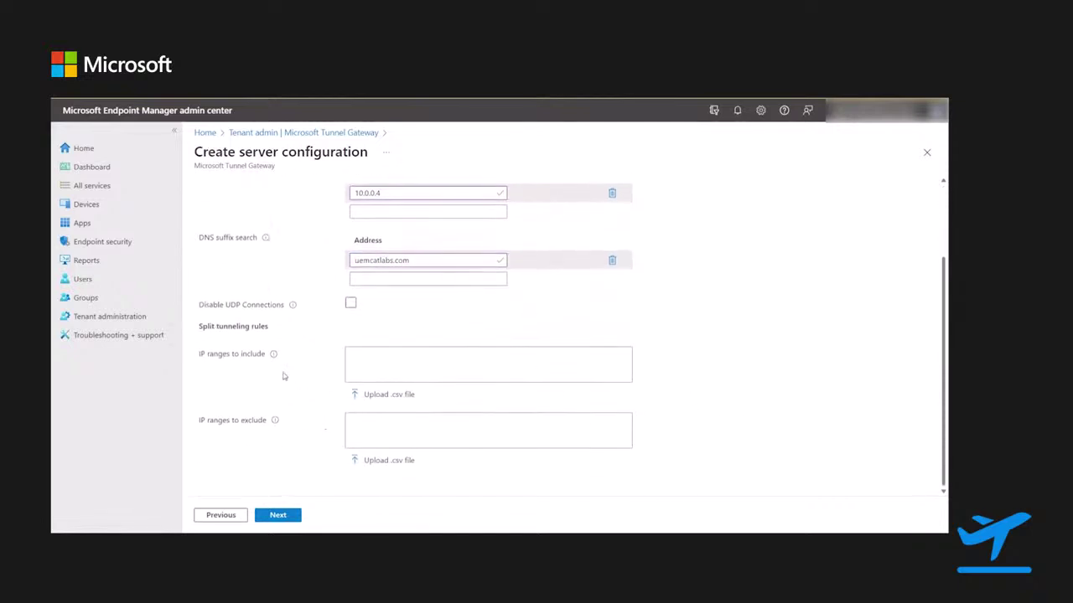
pyautogui.click(278, 515)
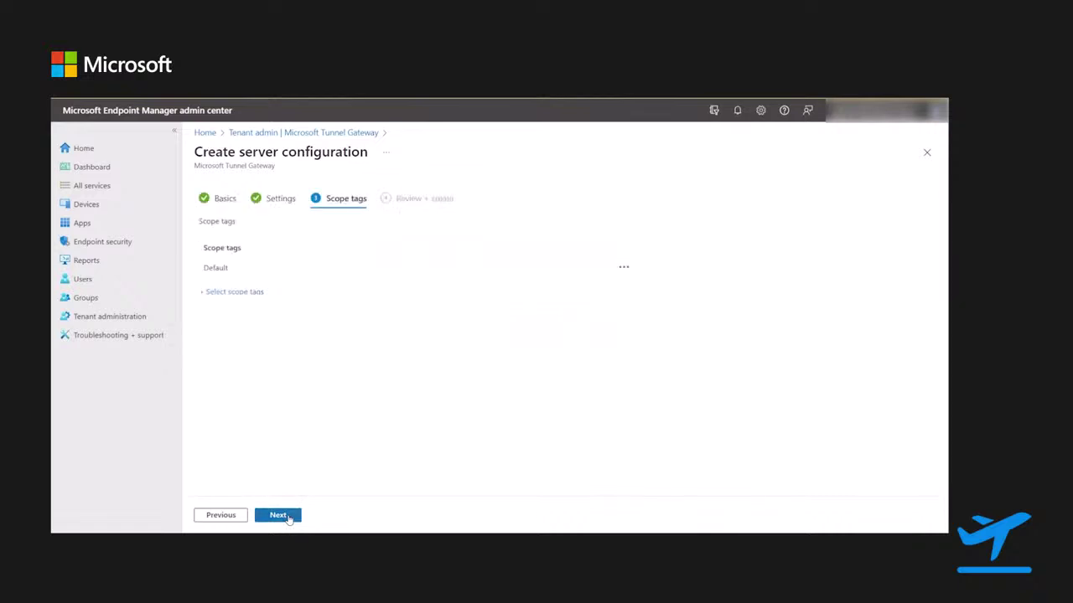
pyautogui.click(286, 516)
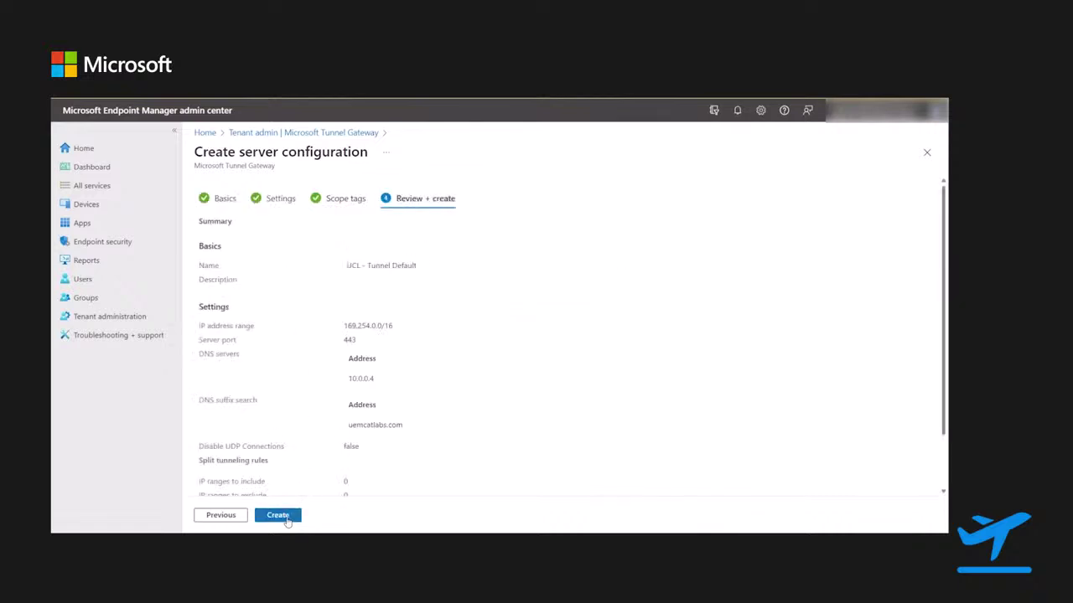
pyautogui.click(279, 515)
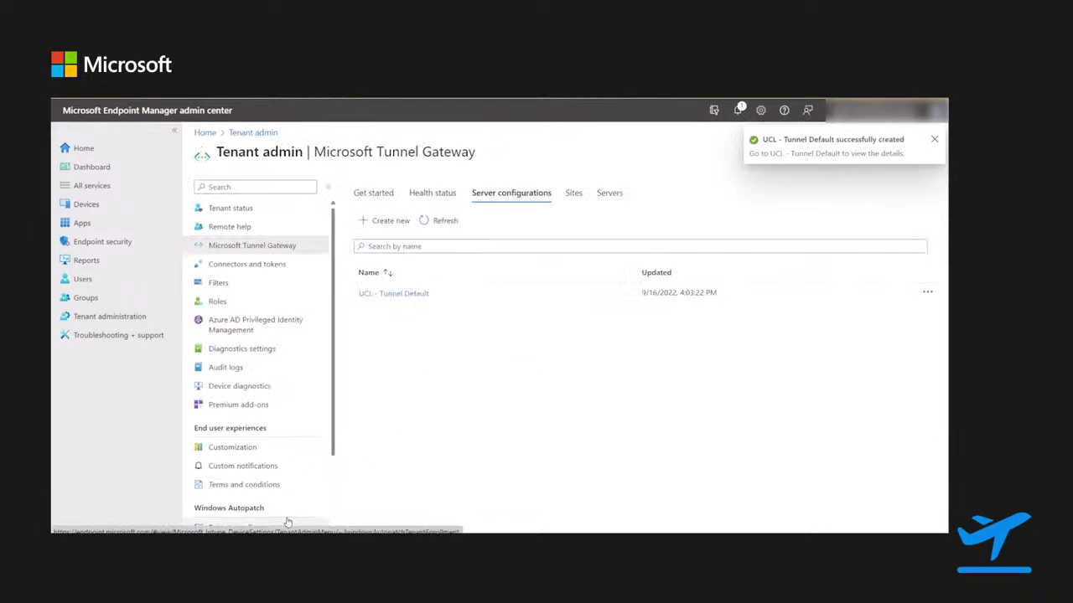
# - Start a new Tunnel site named UCL - Tunnel North America
pyautogui.click(575, 195)
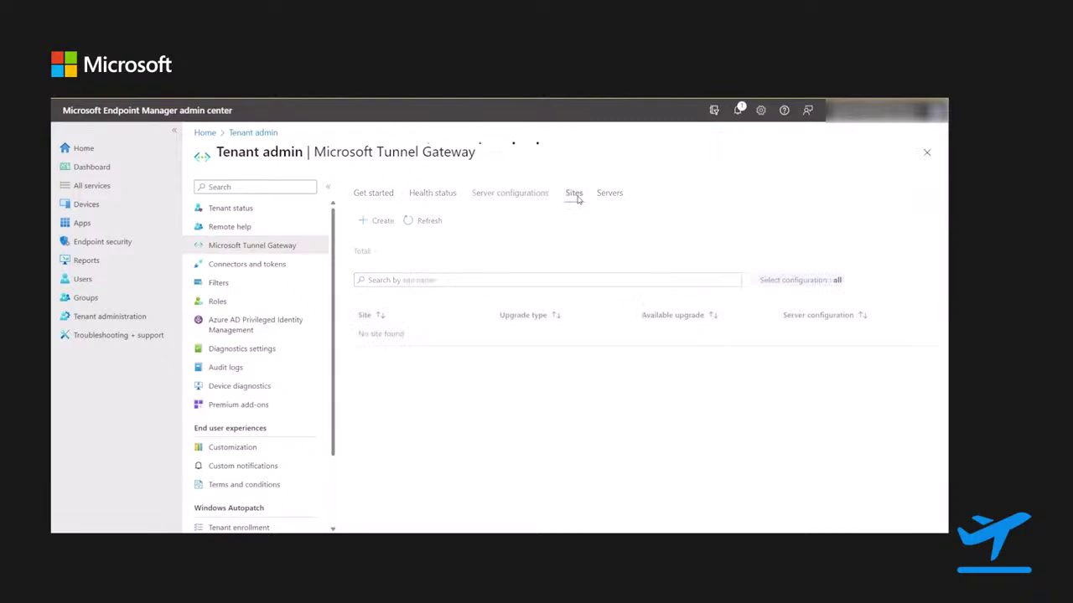
pyautogui.click(377, 224)
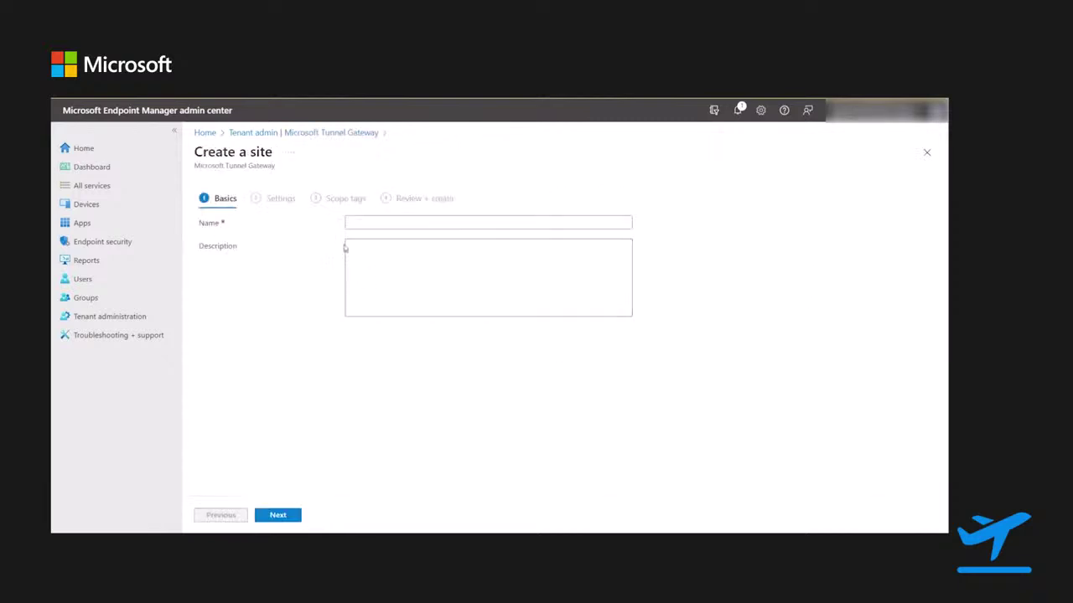
pyautogui.click(373, 220)
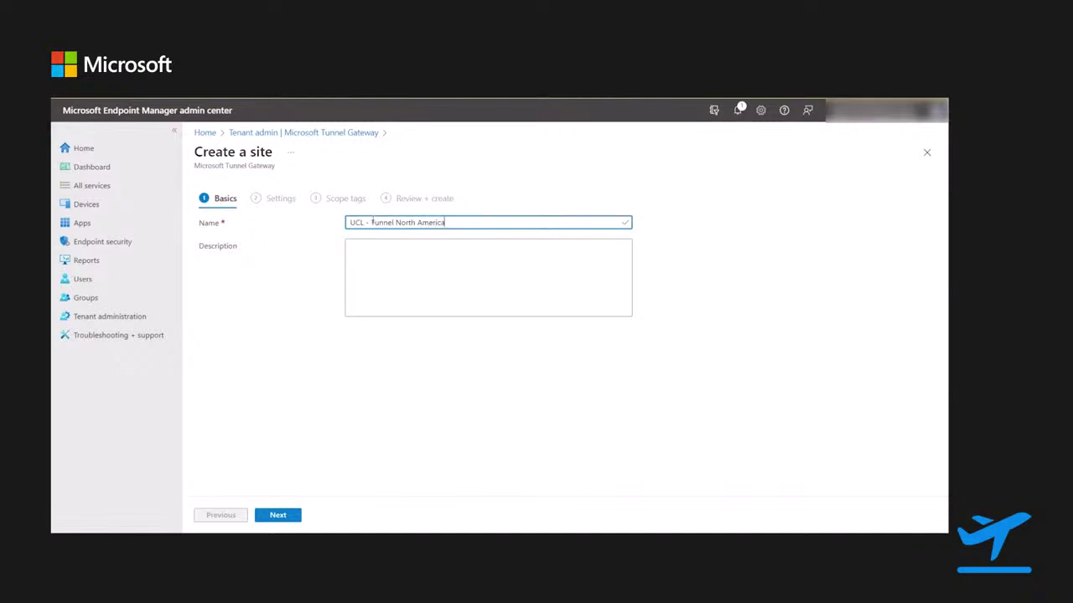
pyautogui.click(285, 515)
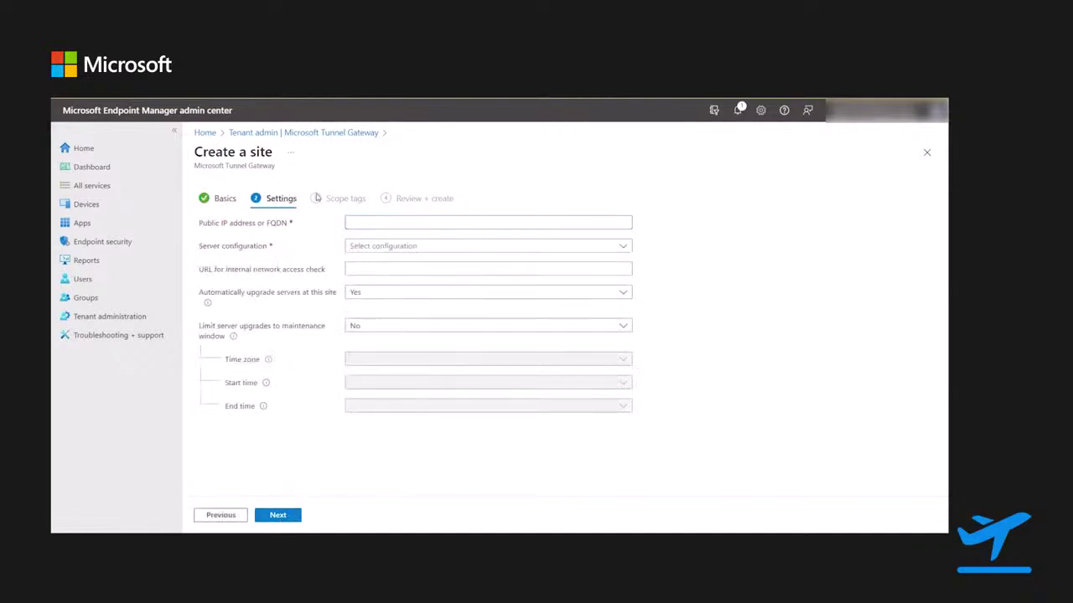
# - Set the site's public FQDN to TunnelNA.UEMCATLabs.com with the UCL - Tunnel Default configuration
pyautogui.click(371, 221)
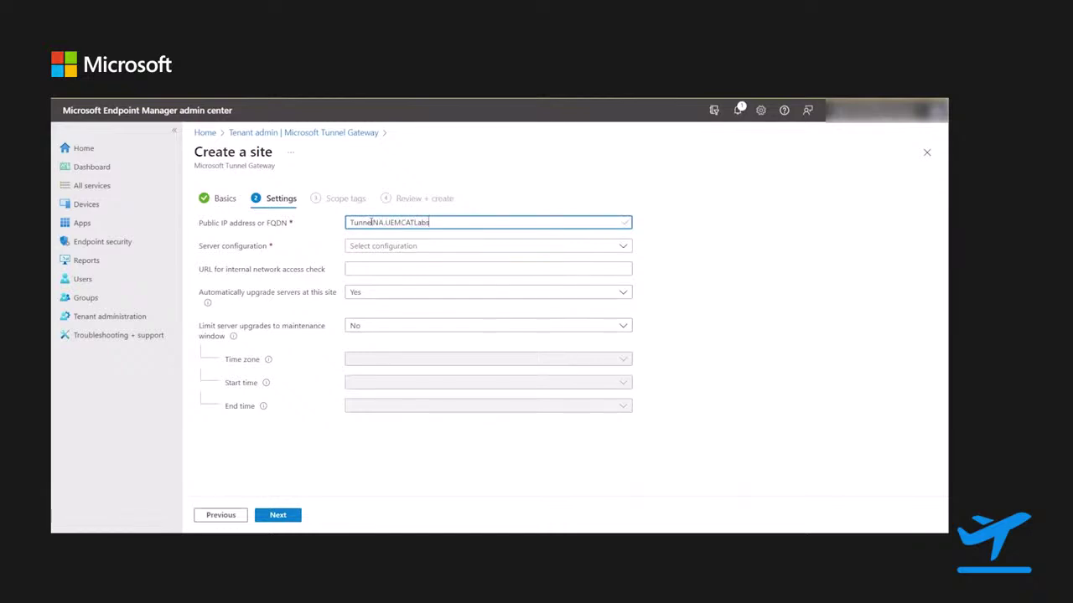
pyautogui.write('TunnelNA.UEMCATLabs.com')
pyautogui.press('Tab')
pyautogui.click(361, 249)
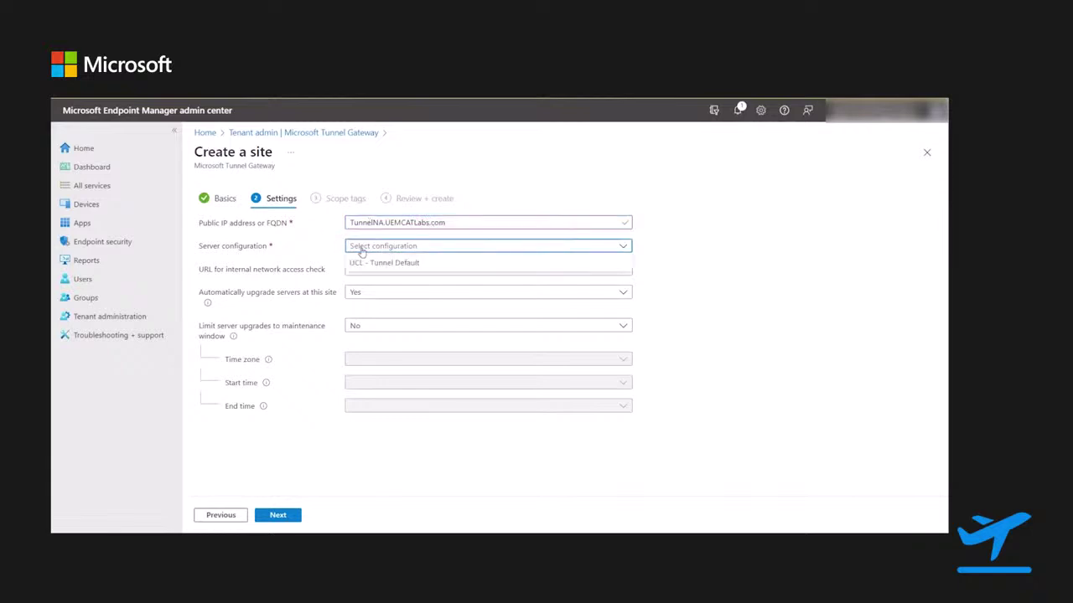
pyautogui.click(386, 264)
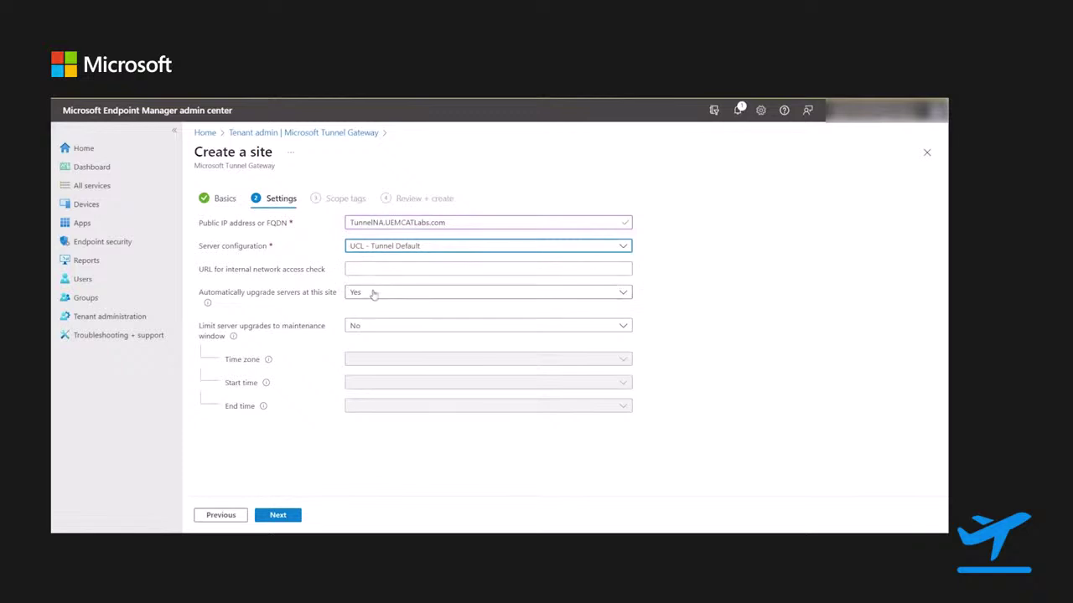
# - Limit upgrades to a maintenance window in UTC-4 and create the site
pyautogui.click(377, 325)
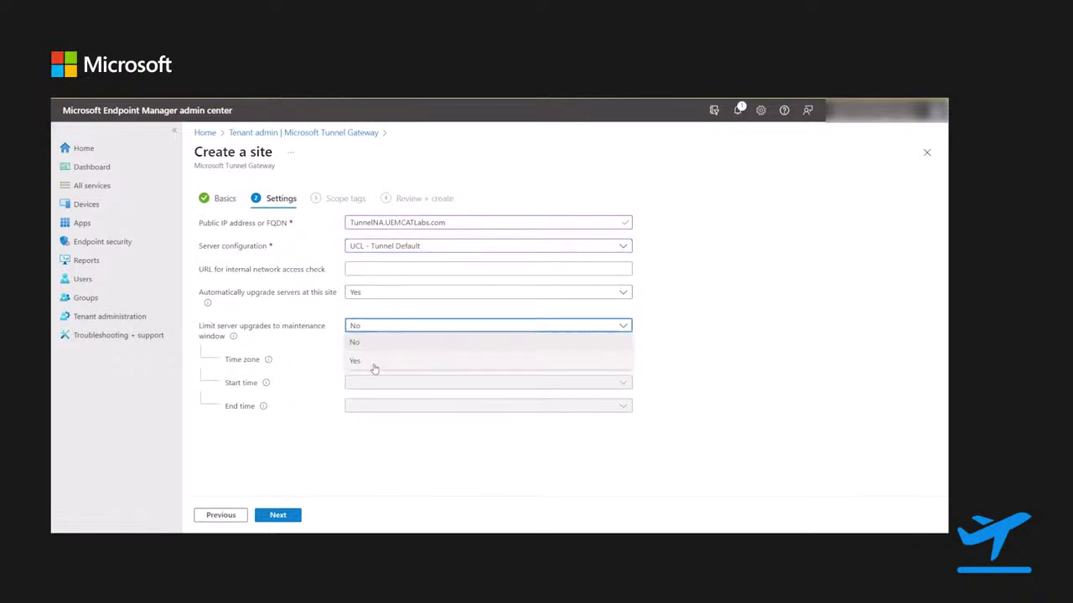
pyautogui.click(374, 360)
pyautogui.click(419, 360)
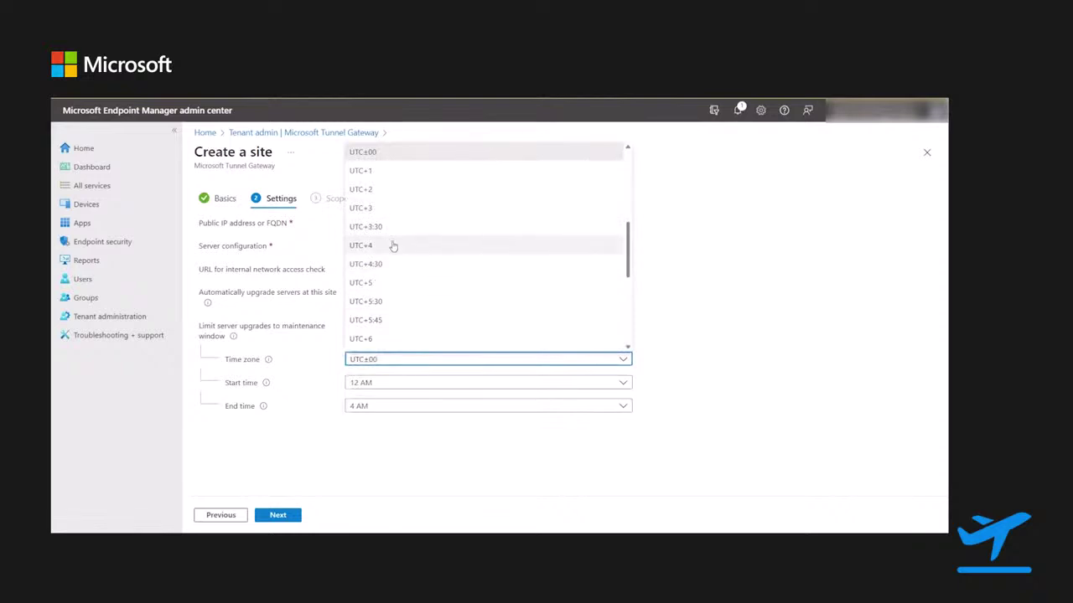
pyautogui.scroll(5, 393, 246)
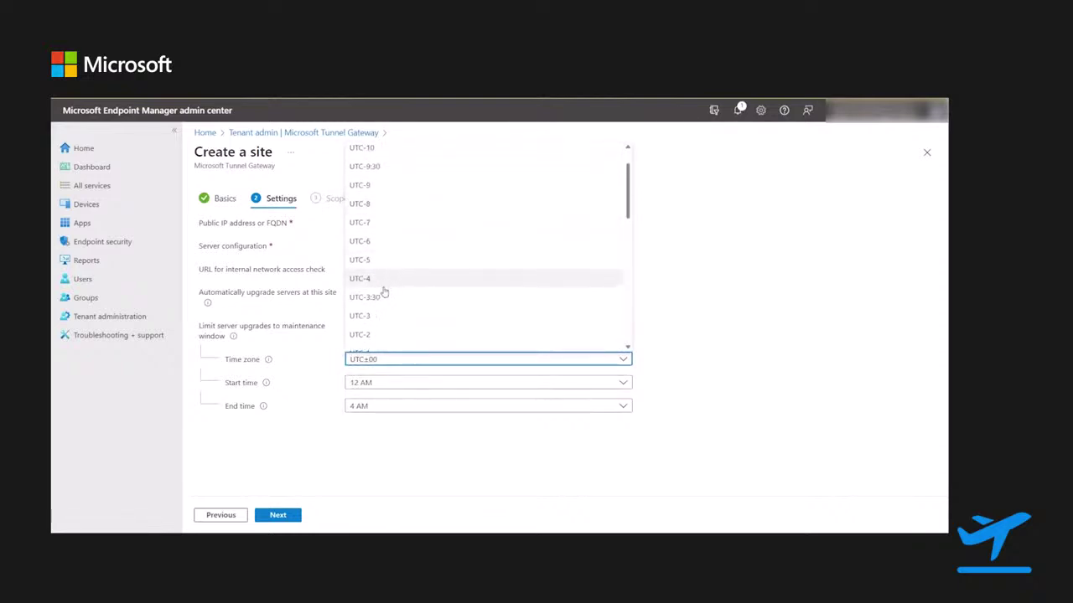
pyautogui.click(363, 279)
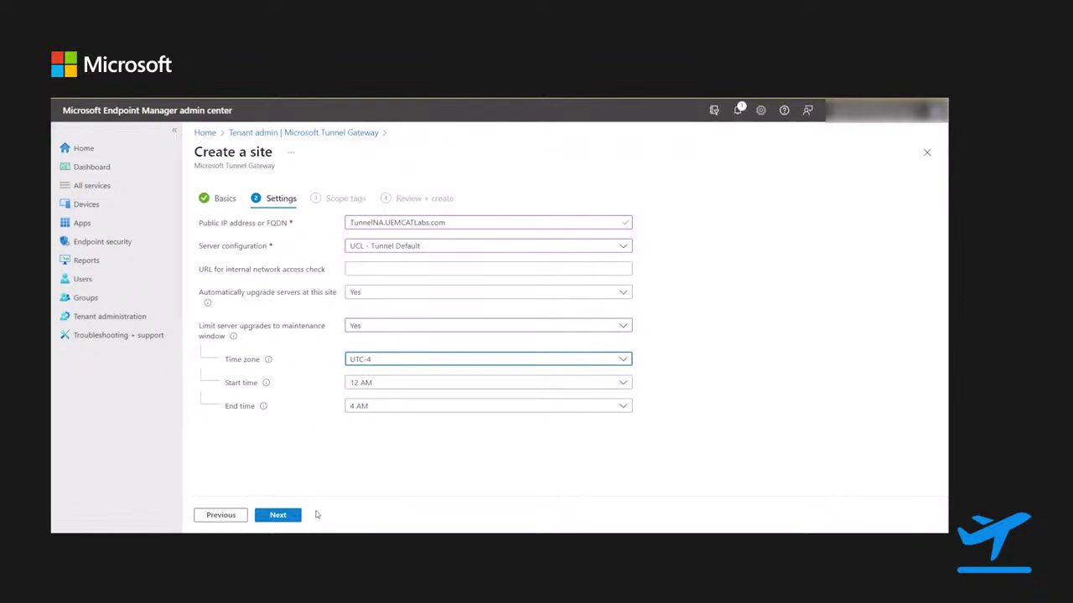
pyautogui.click(278, 515)
pyautogui.click(281, 518)
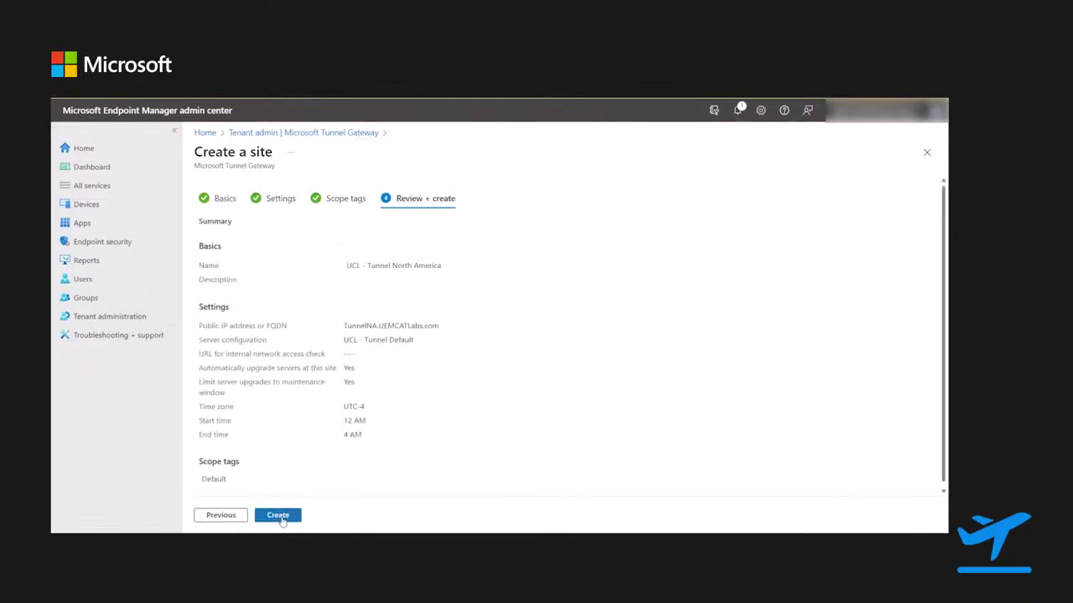
pyautogui.click(279, 516)
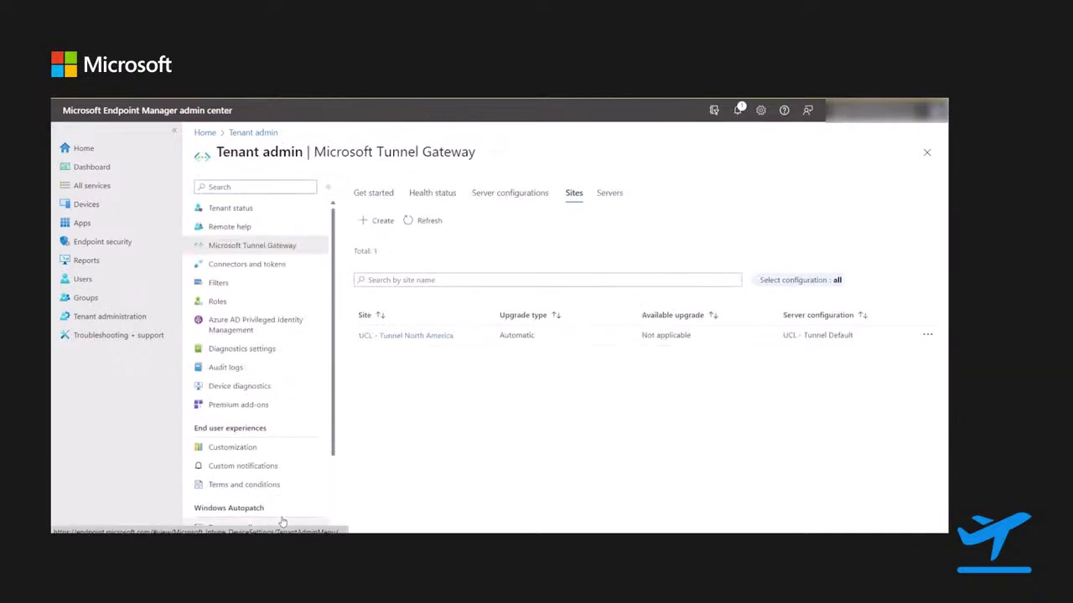
# - Review the Tunnel server configurations, sites and servers lists
pyautogui.click(501, 193)
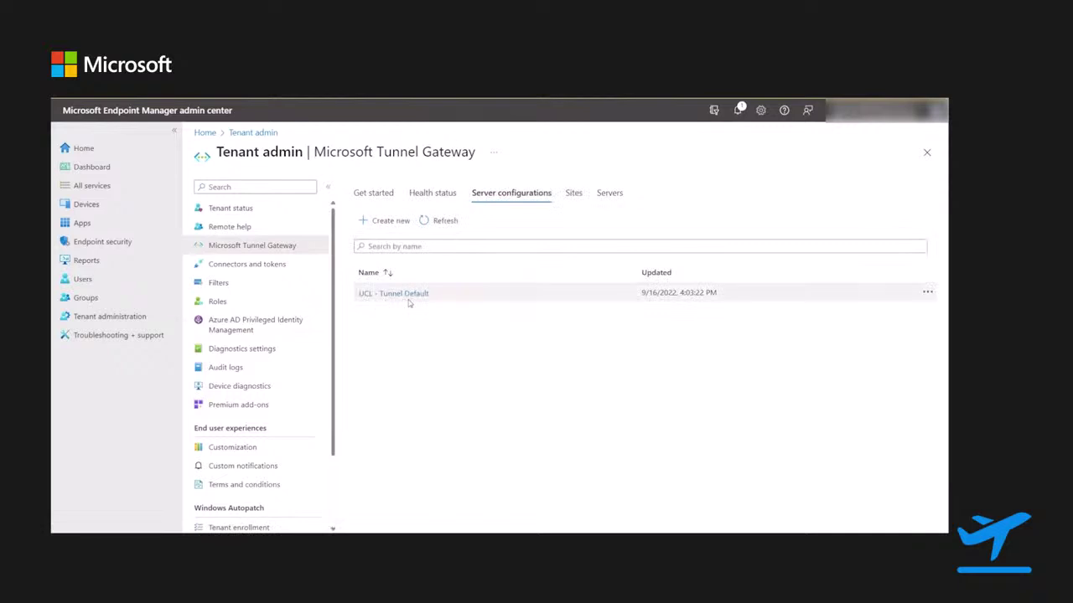
pyautogui.click(569, 198)
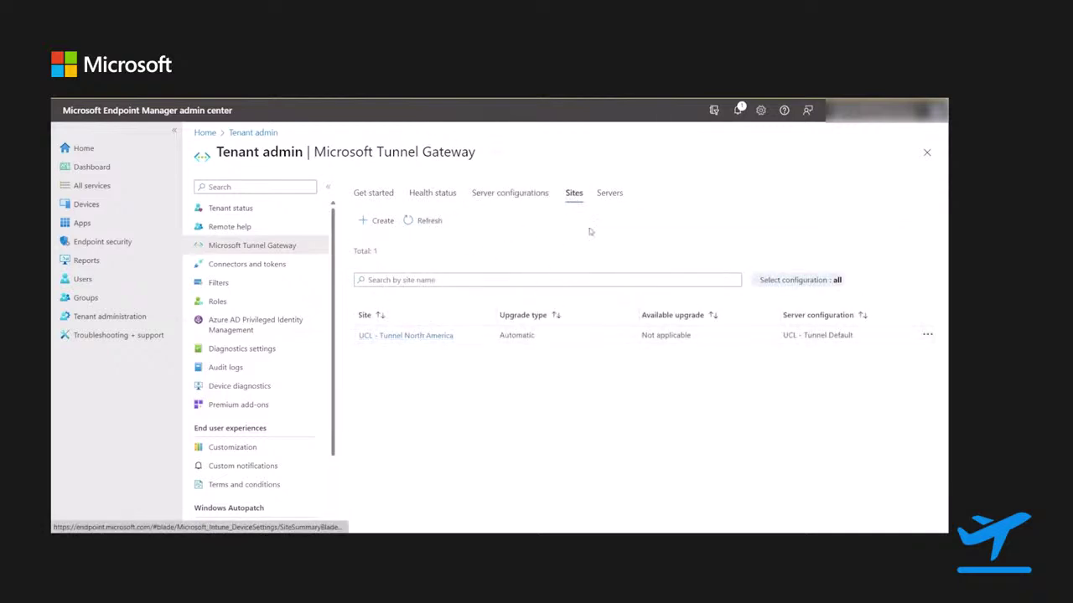
pyautogui.click(620, 196)
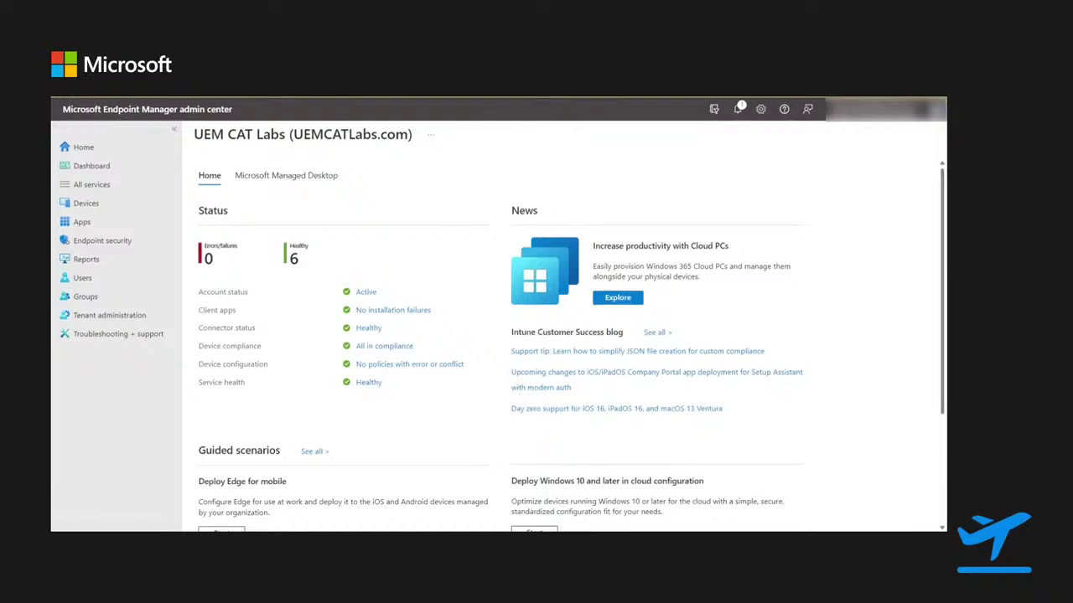
# - In iOS/iPadOS configuration profiles, create a profile from the Templates > VPN template
pyautogui.click(81, 203)
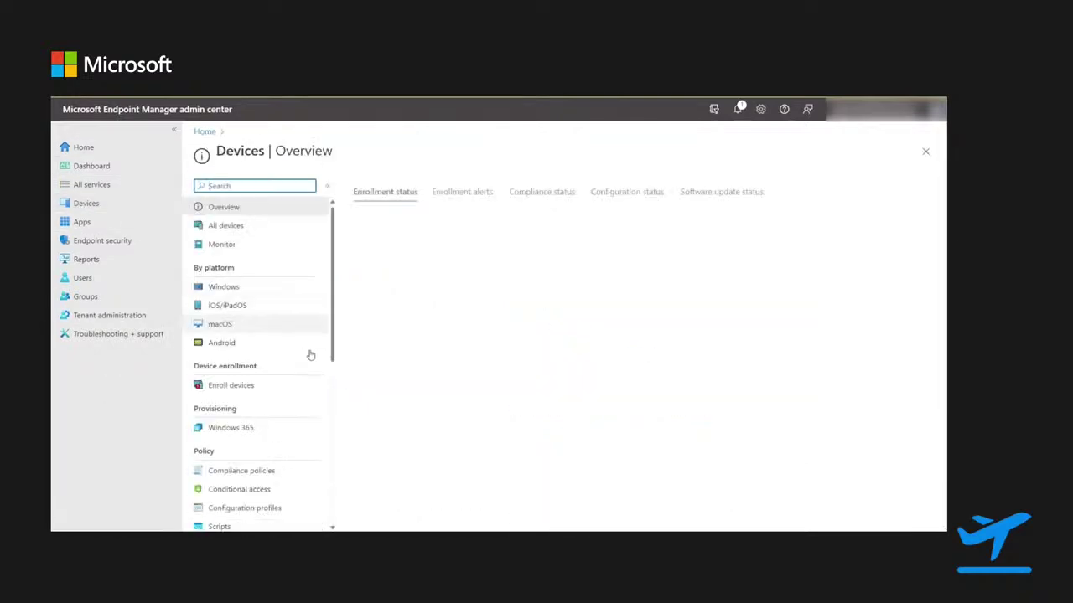
pyautogui.click(218, 305)
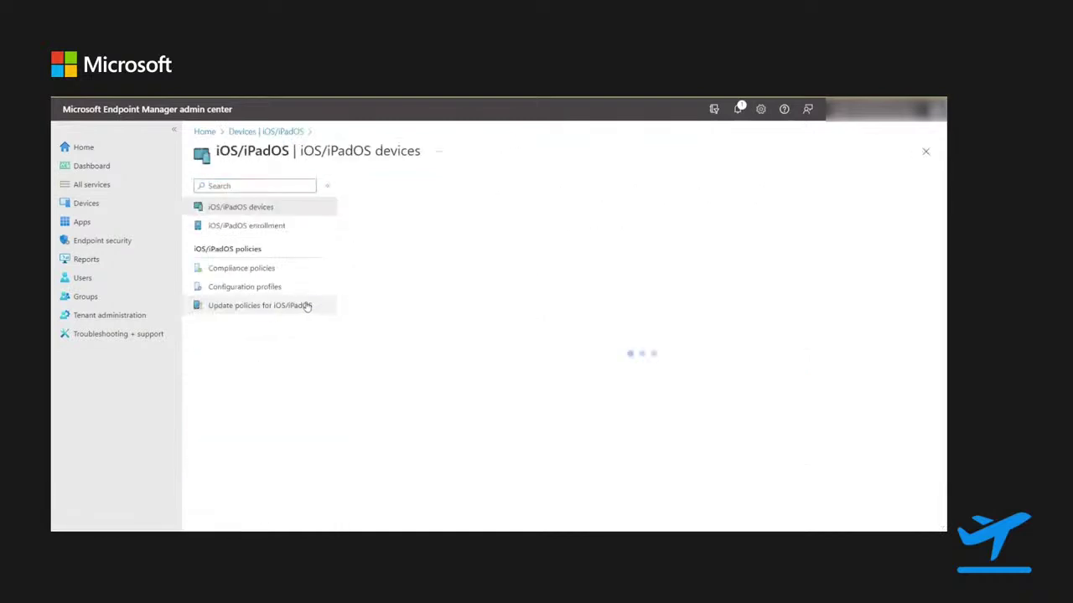
pyautogui.click(247, 287)
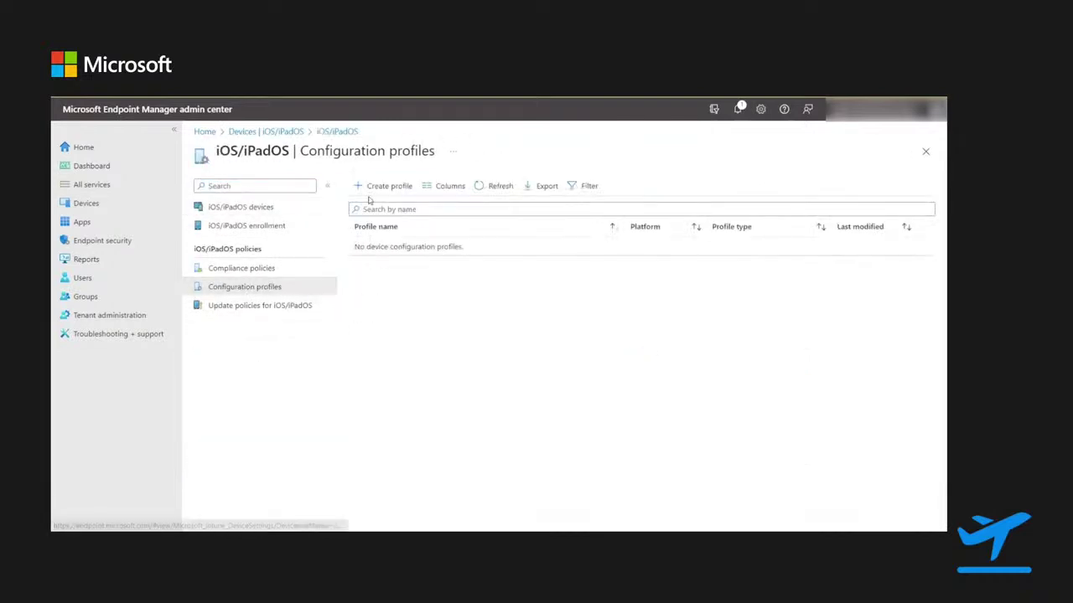
pyautogui.click(377, 187)
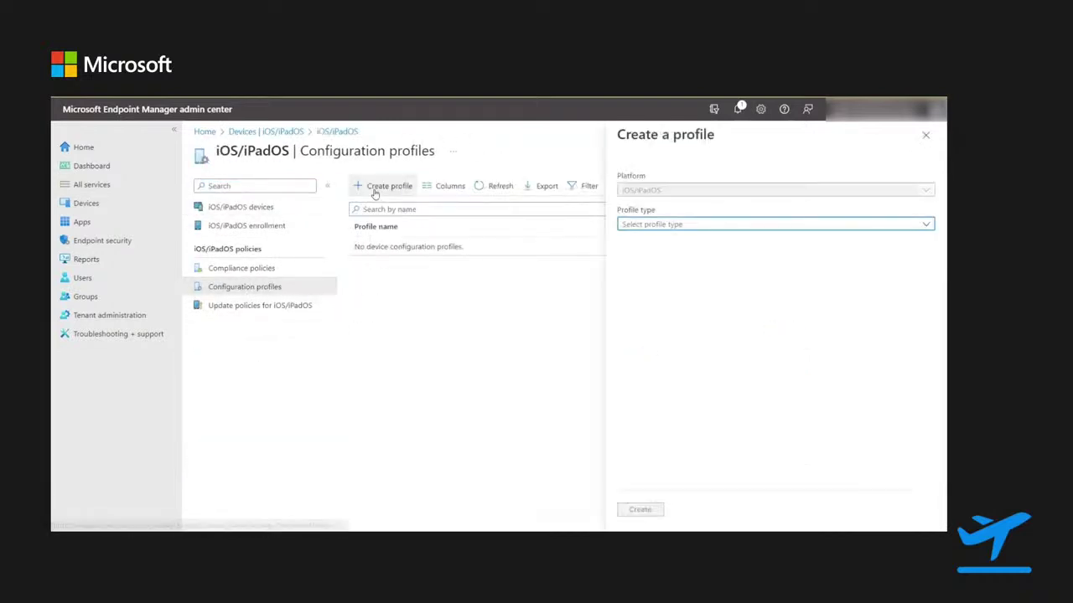
pyautogui.click(672, 226)
pyautogui.click(659, 262)
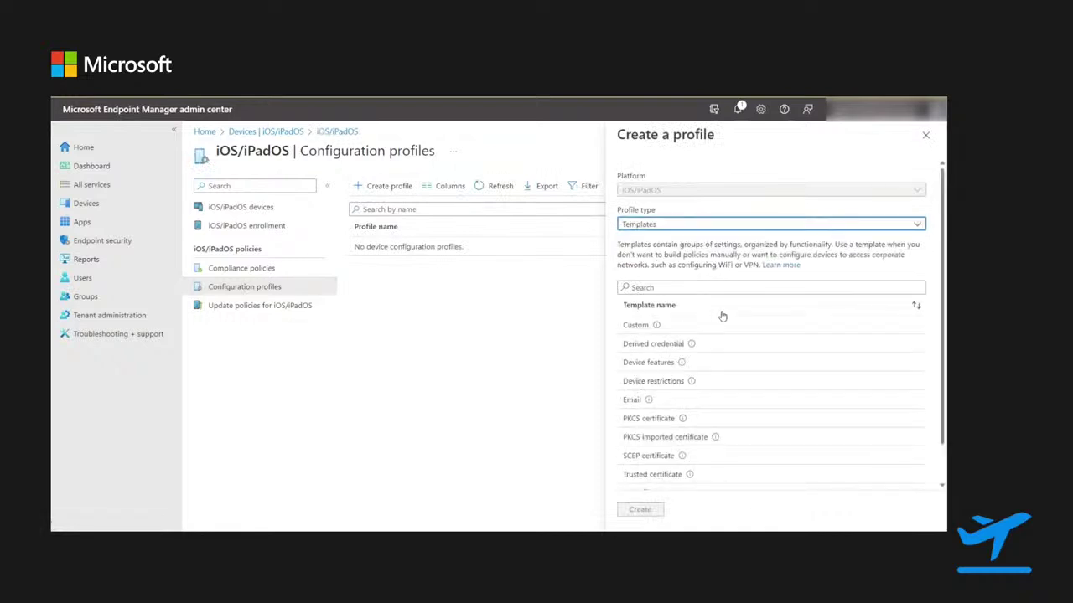
pyautogui.scroll(-1, 737, 352)
pyautogui.click(630, 451)
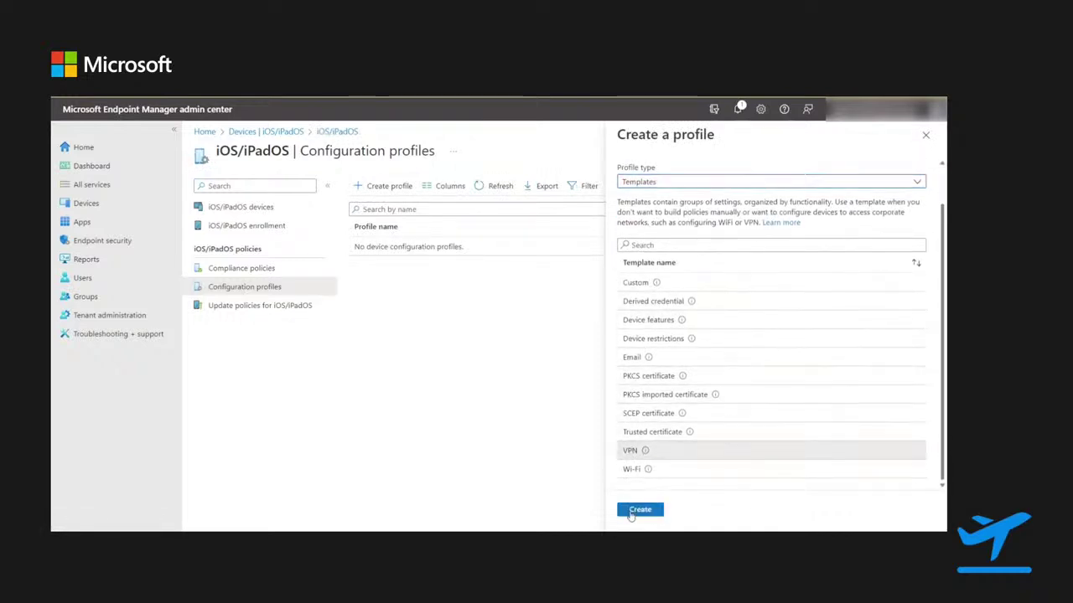
pyautogui.click(637, 511)
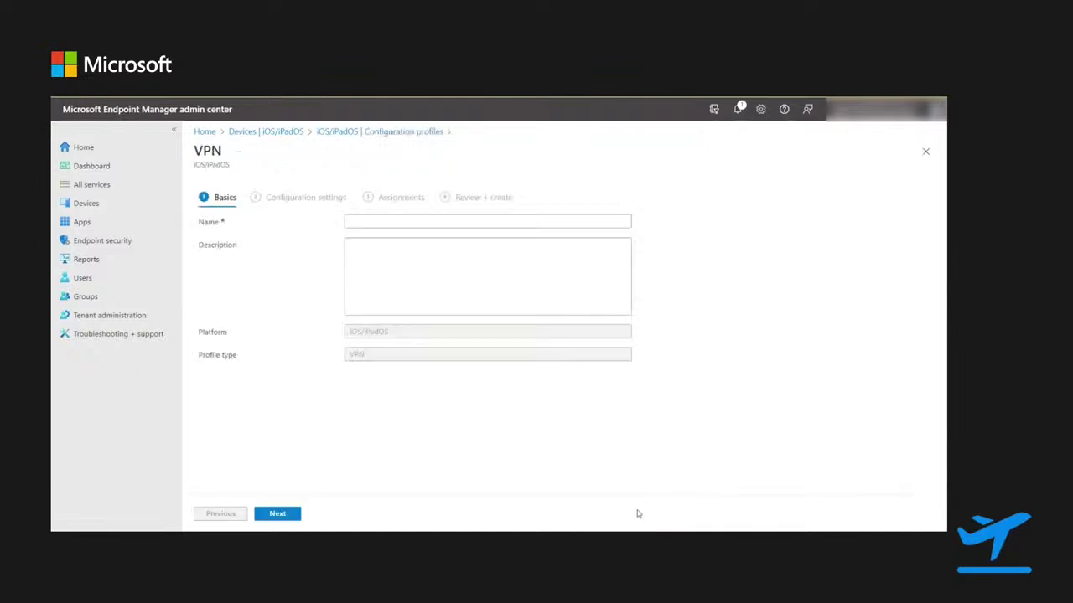
# - Name the profile 'iOS - UCL Device Wide' and choose Microsoft Tunnel as connection type
pyautogui.click(439, 221)
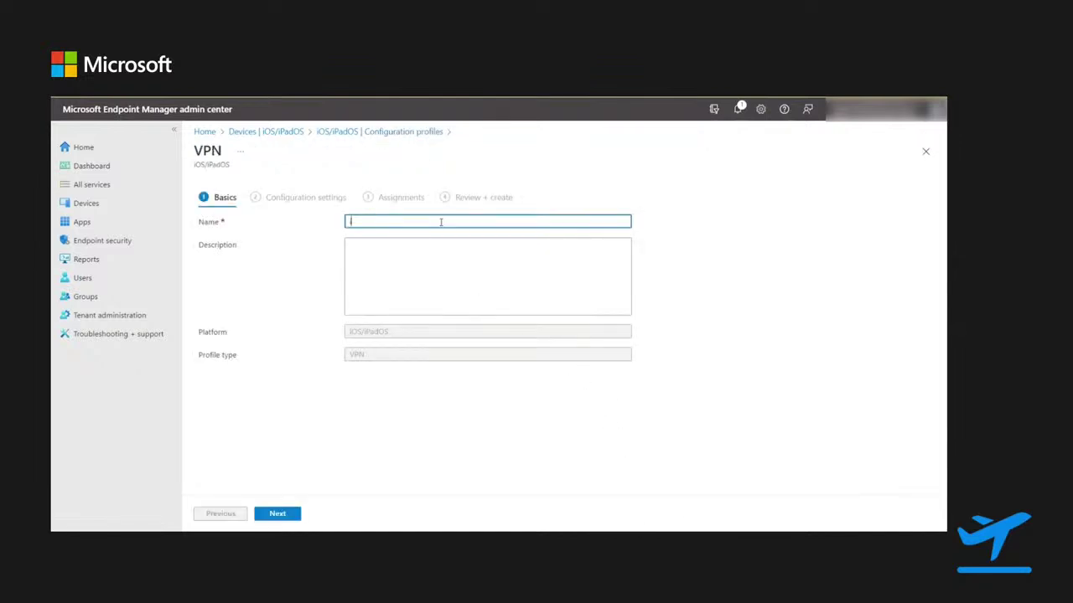
pyautogui.write('iOS - UCL Device Wide VPN')
pyautogui.click(269, 513)
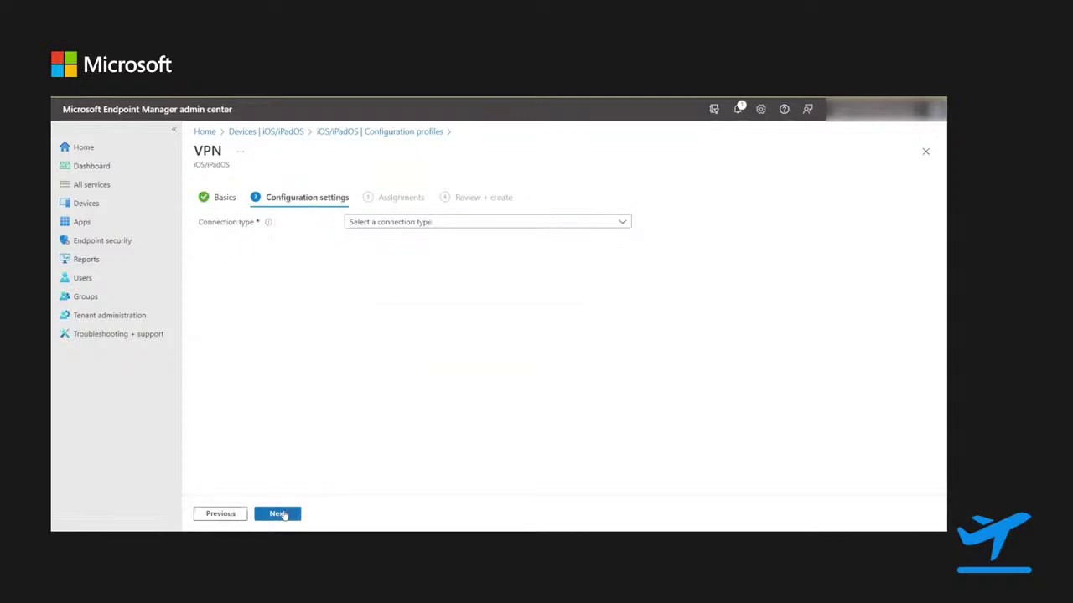
pyautogui.click(417, 221)
pyautogui.scroll(-2, 422, 411)
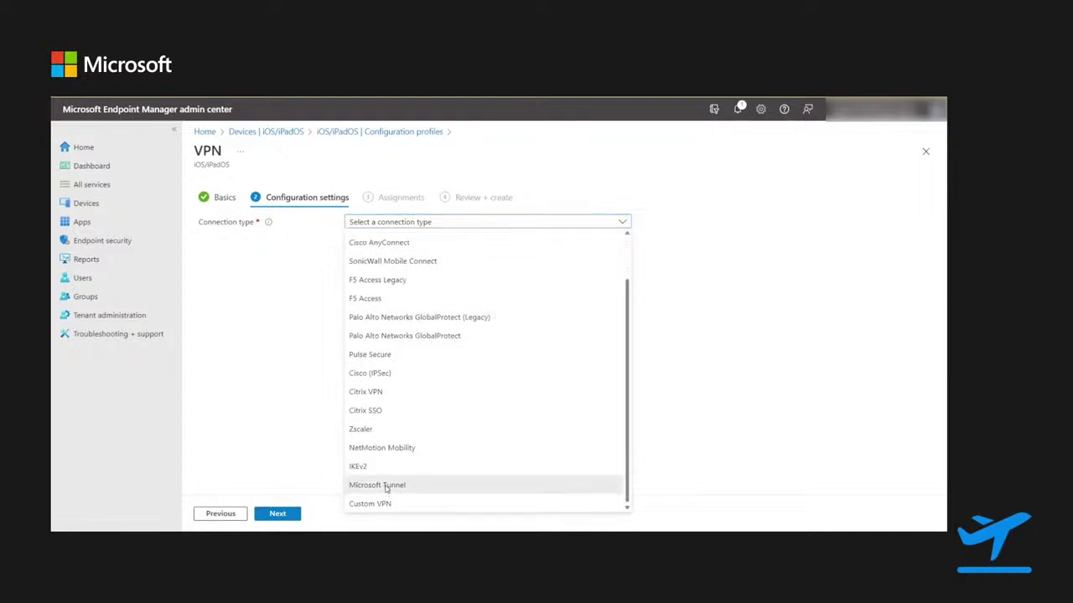
pyautogui.click(386, 486)
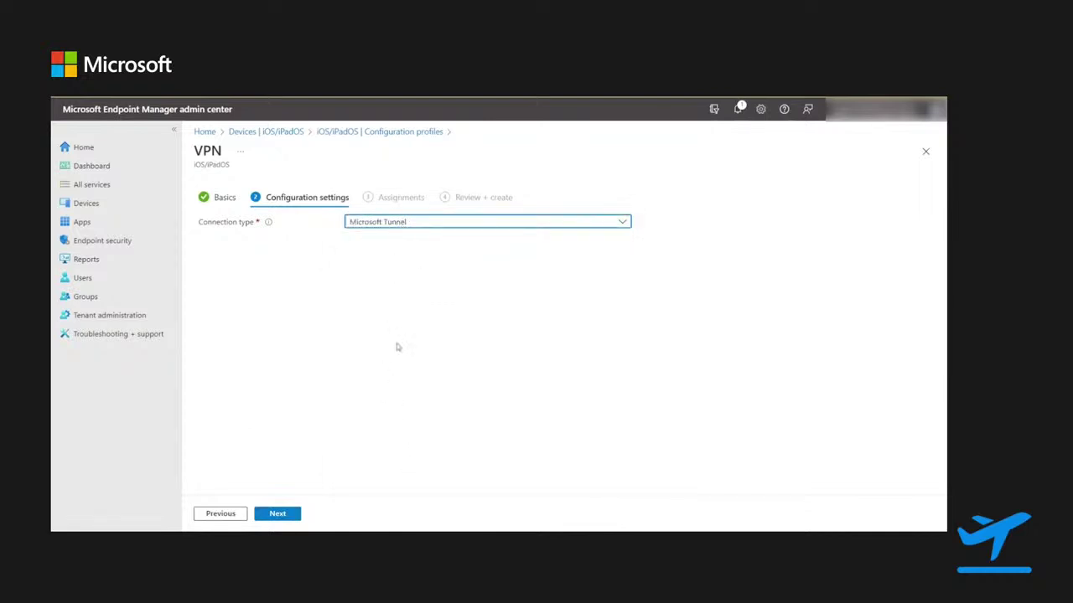
# - Set connection name 'UCL Device Wide VPN' and site UCL - Tunnel North America
pyautogui.click(210, 258)
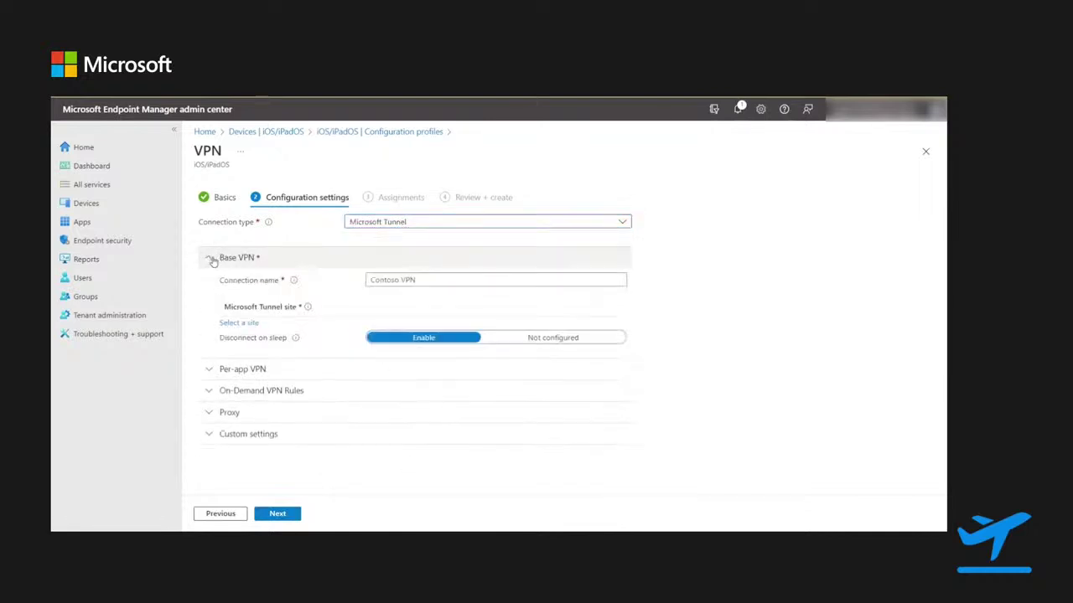
pyautogui.click(426, 282)
pyautogui.write('UCL Device Wi')
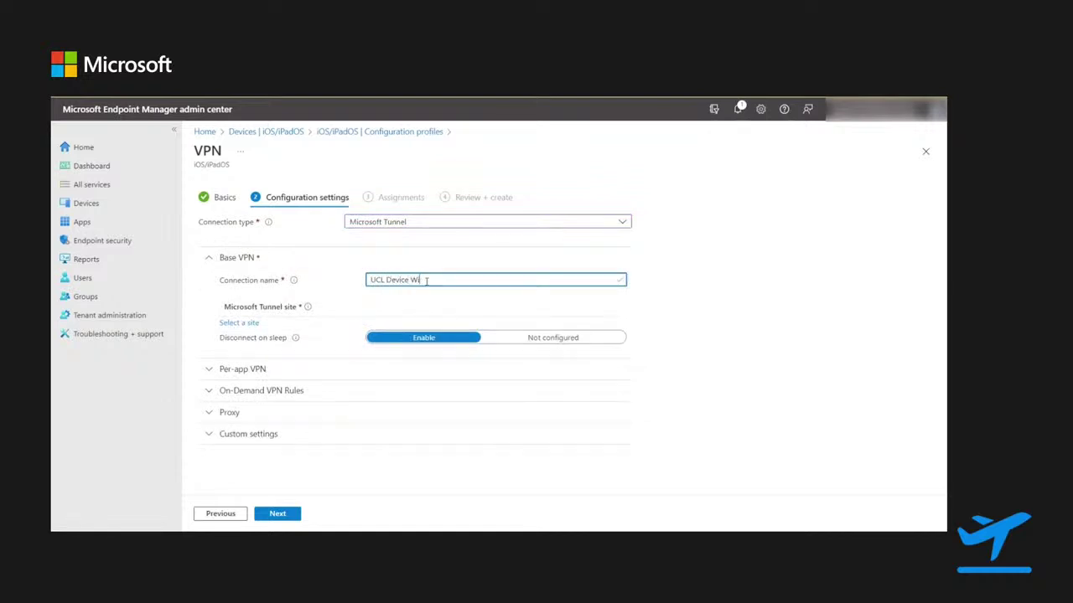
pyautogui.write('de VPN')
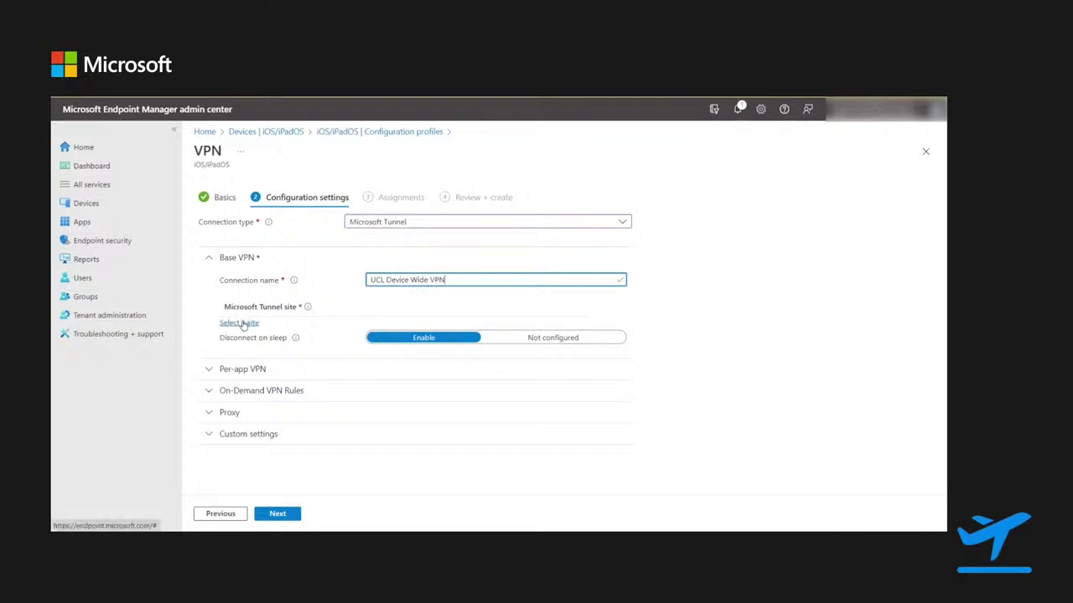
pyautogui.click(239, 322)
pyautogui.click(686, 241)
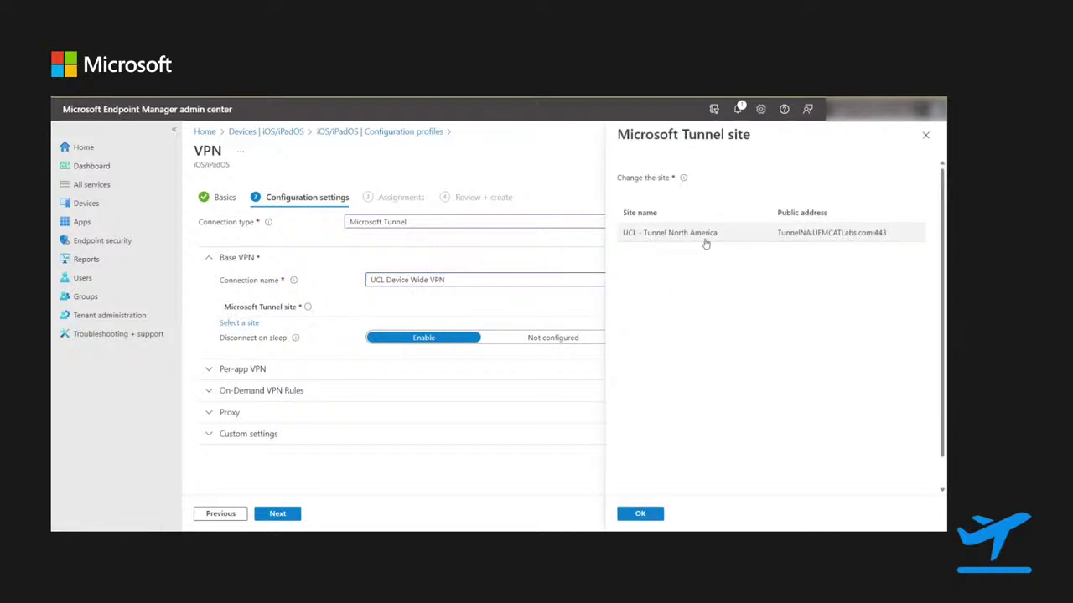
pyautogui.click(640, 513)
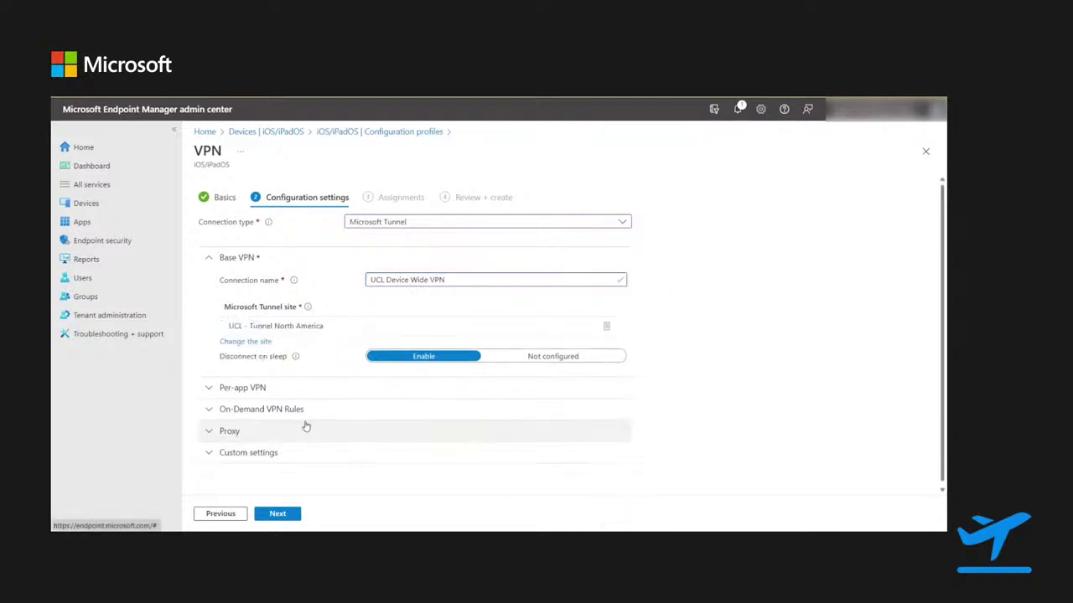
# - Check per-app VPN and proxy settings, then begin adding included groups in Assignments
pyautogui.click(211, 387)
pyautogui.scroll(-2, 399, 268)
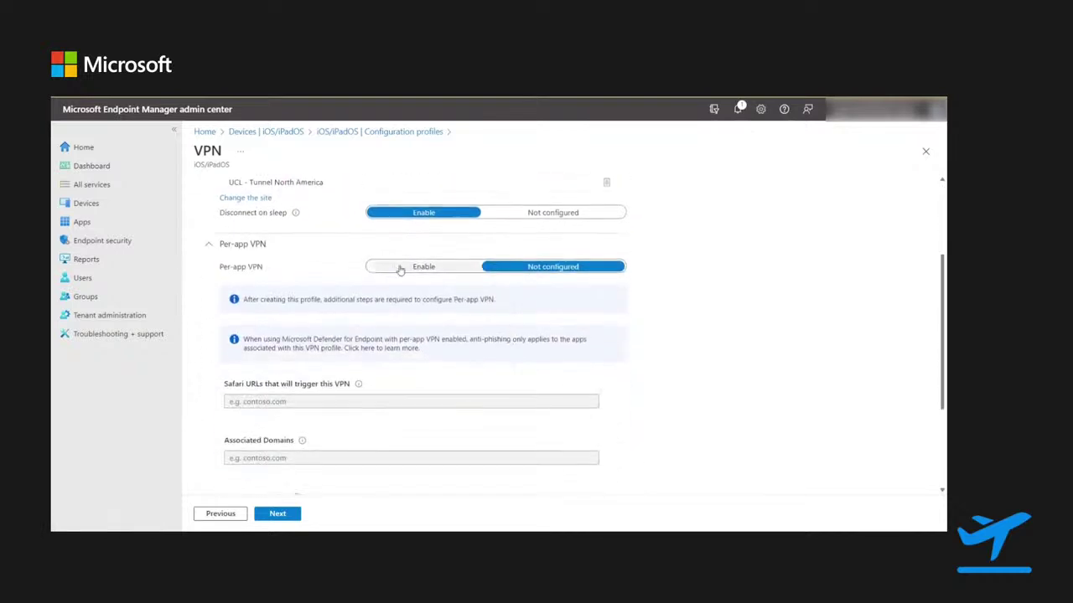
pyautogui.scroll(-1, 252, 409)
pyautogui.scroll(-1, 252, 409)
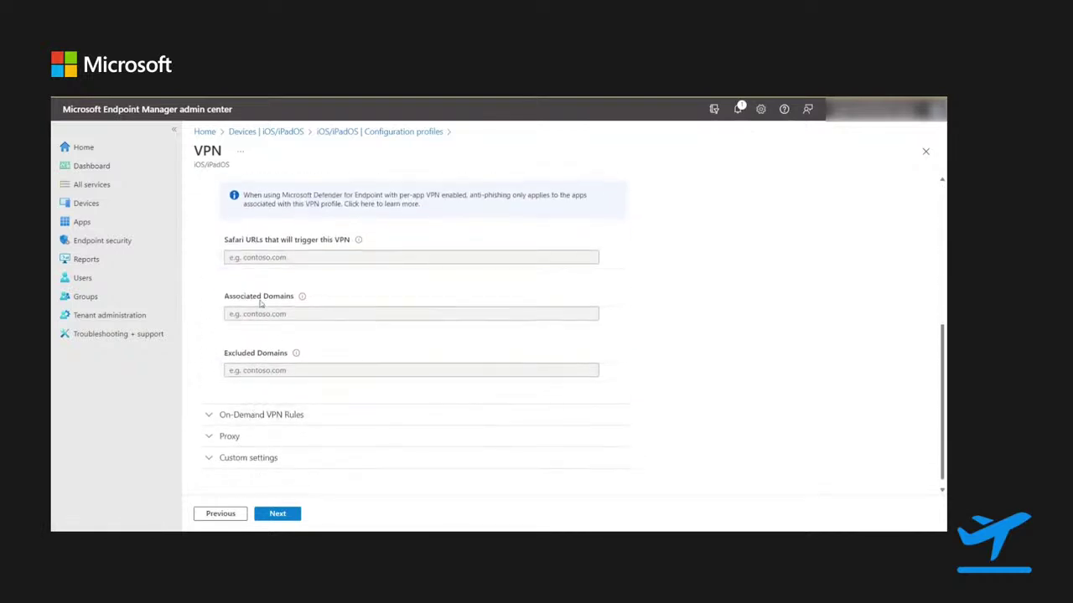
pyautogui.click(210, 429)
pyautogui.scroll(-2, 410, 452)
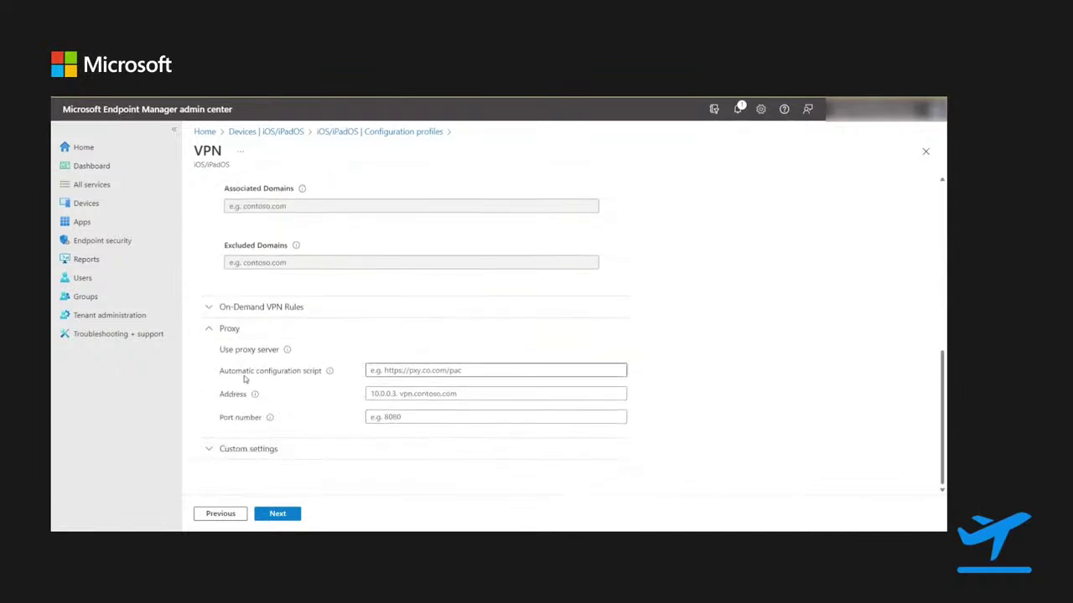
pyautogui.click(277, 513)
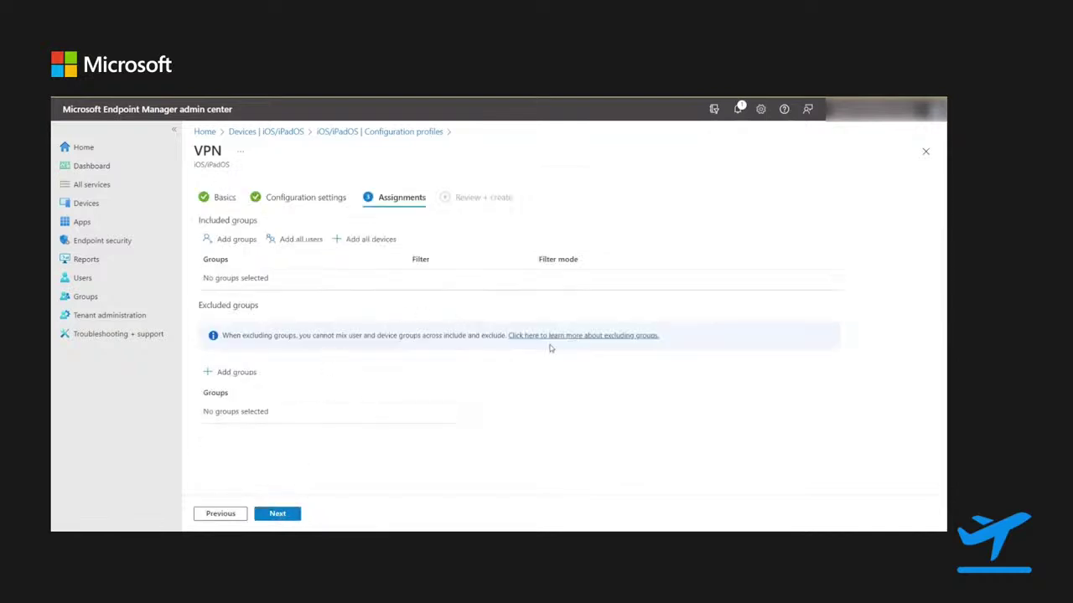
pyautogui.click(243, 249)
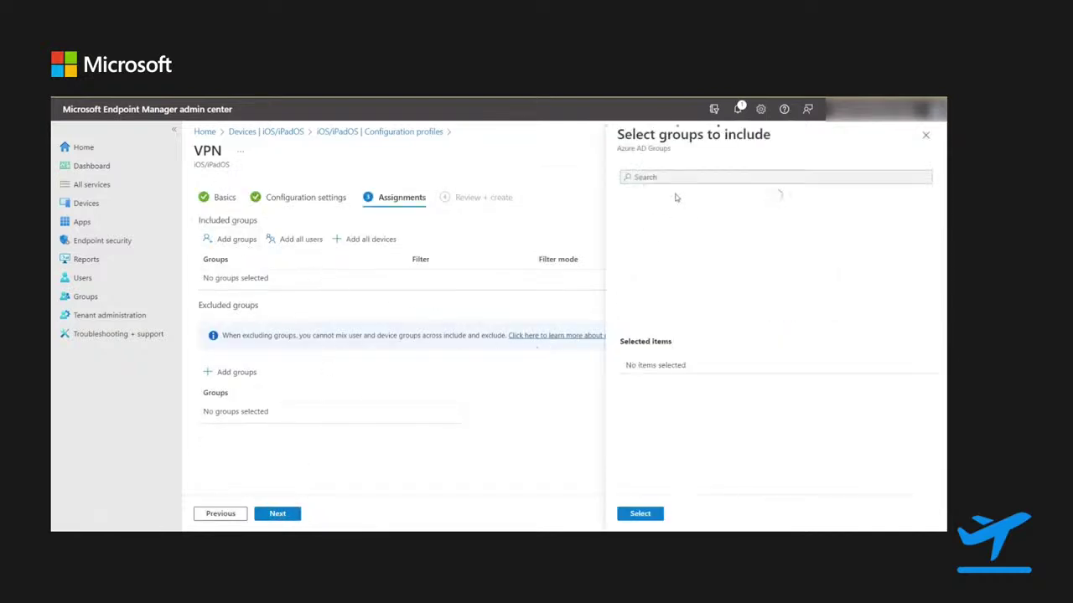
pyautogui.click(687, 179)
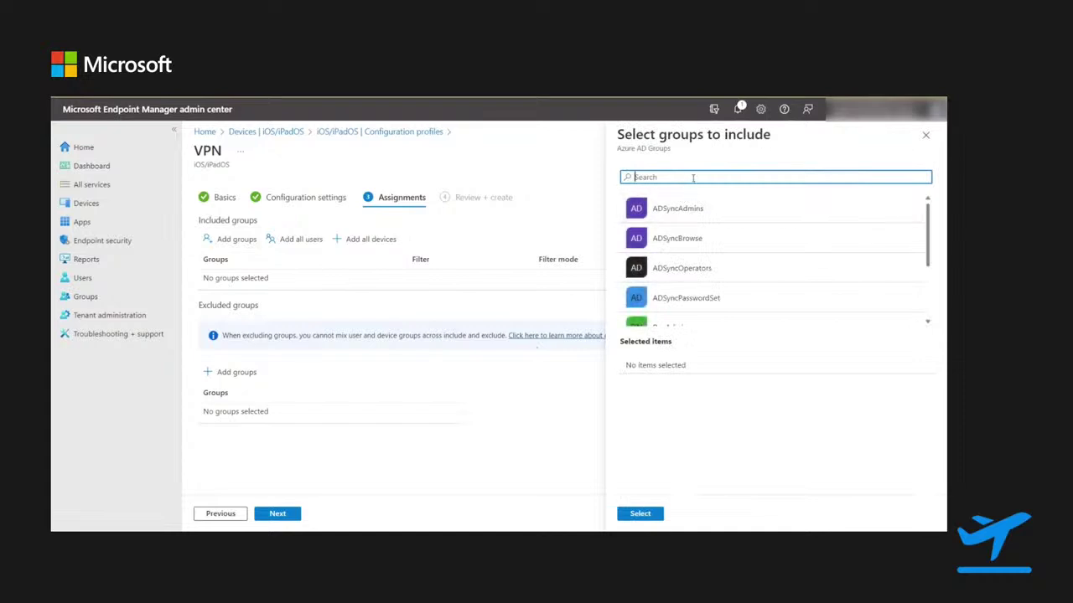
# - Include the UCL - VPN Users group, create the VPN profile, and dismiss the notification
pyautogui.write('VP')
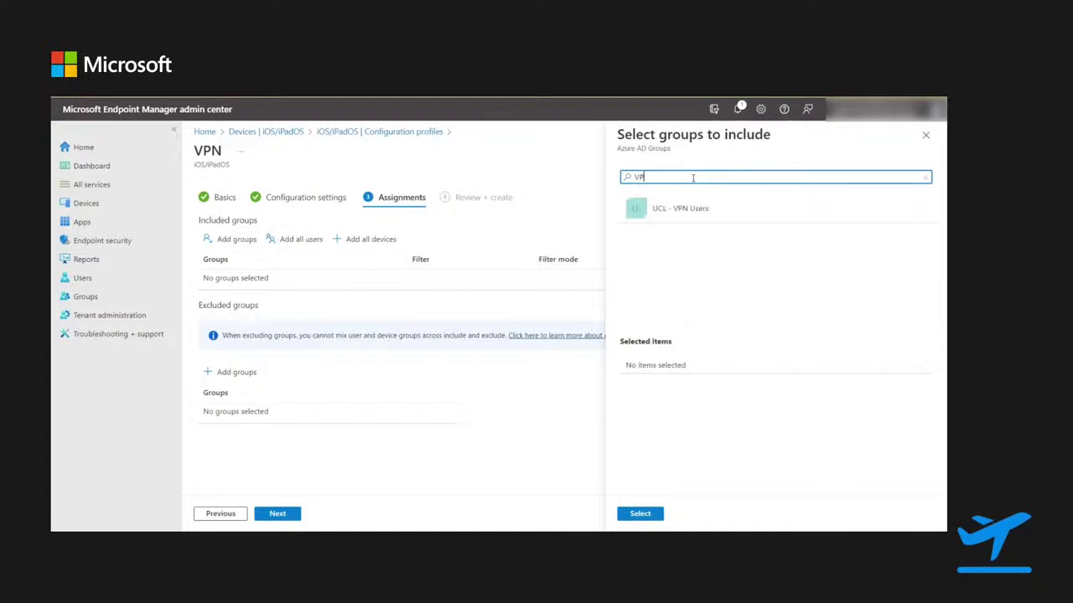
pyautogui.click(709, 207)
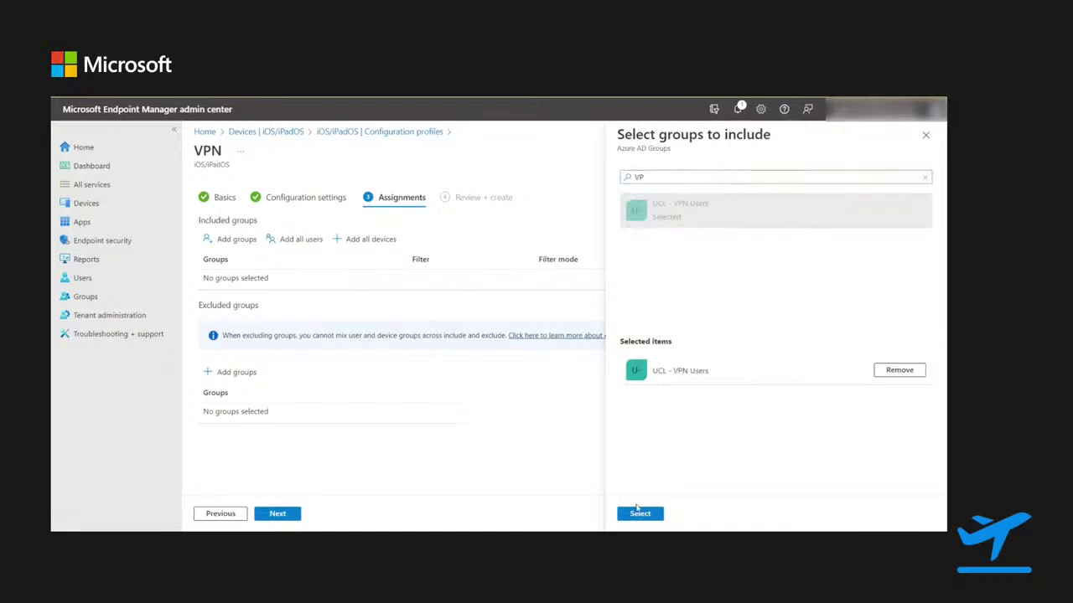
pyautogui.click(641, 514)
pyautogui.click(279, 515)
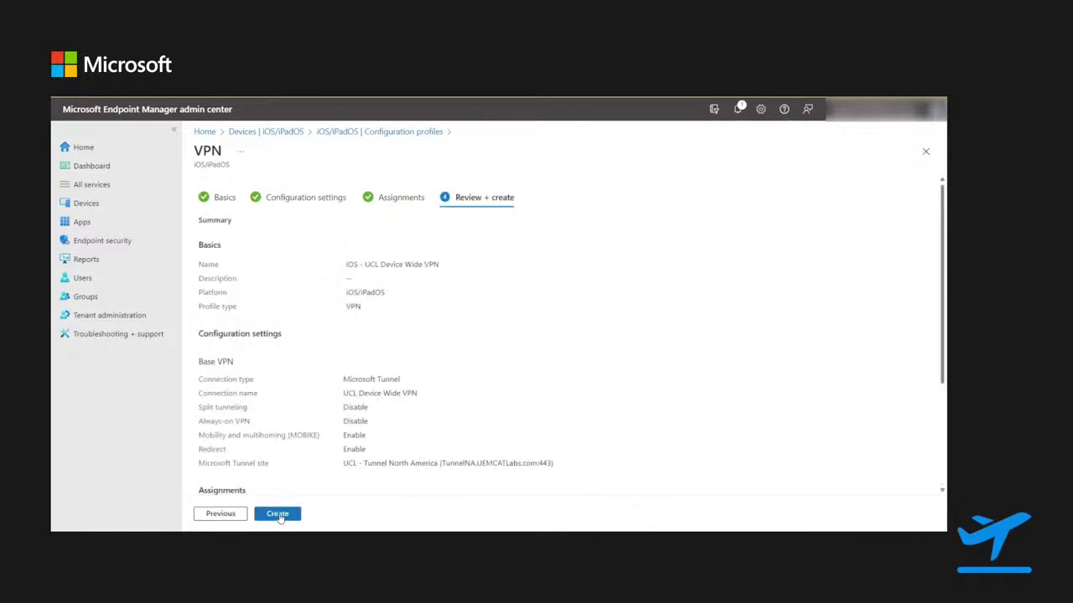
pyautogui.click(278, 514)
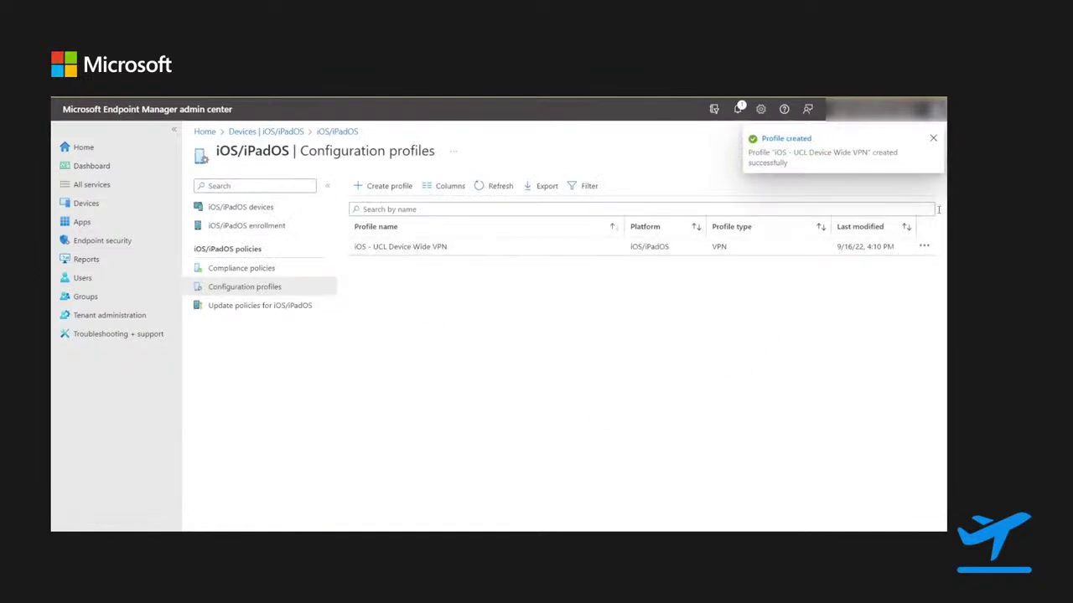
pyautogui.click(933, 138)
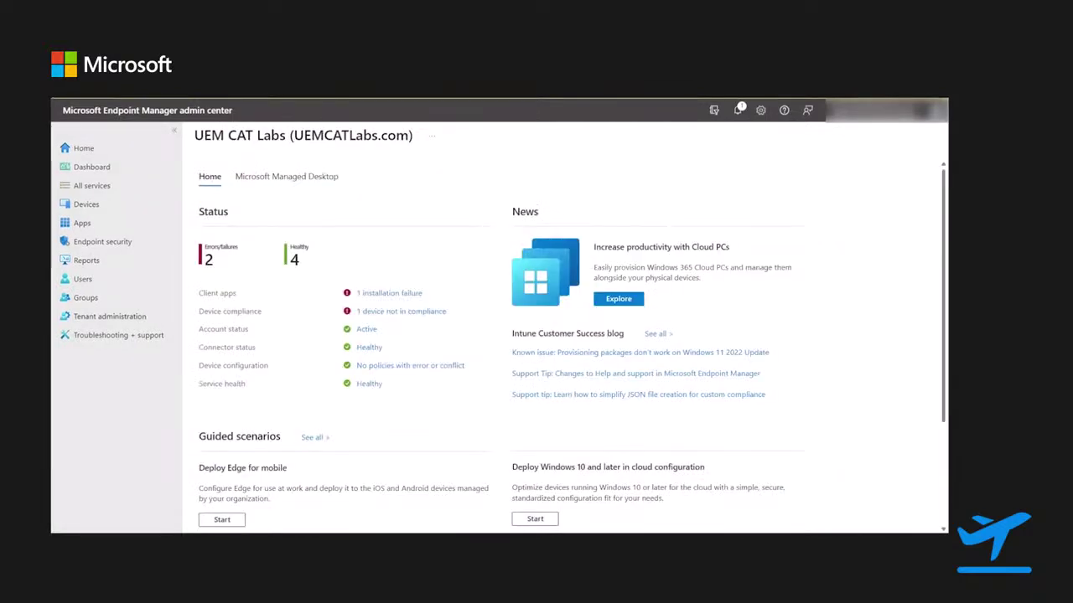
# - Open Microsoft Edge: Web Browser in iOS/iPadOS apps and view its Properties assignments
pyautogui.click(92, 224)
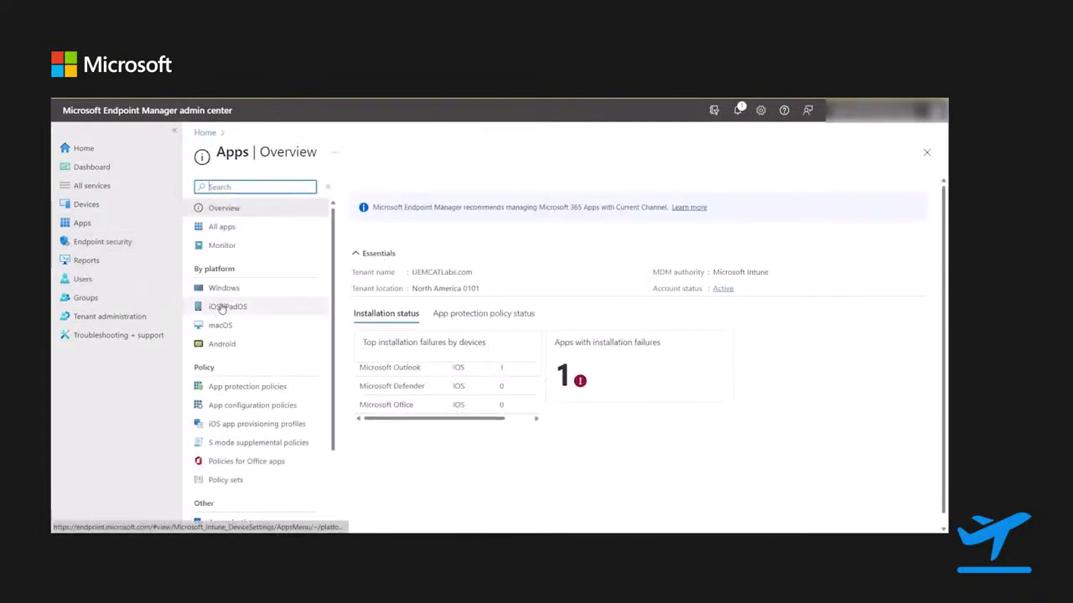
pyautogui.click(221, 308)
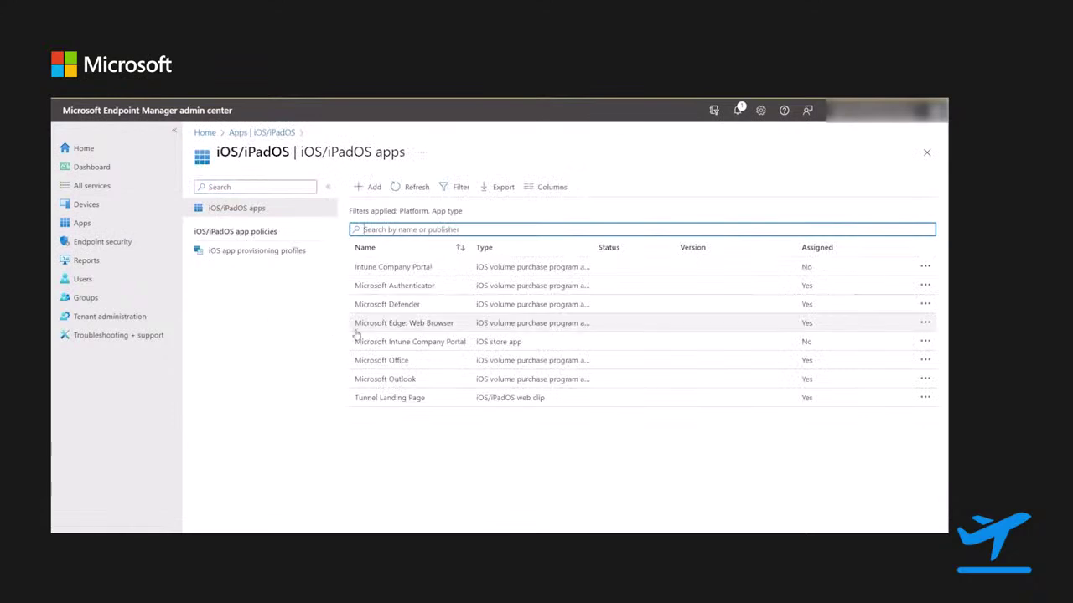
pyautogui.click(399, 323)
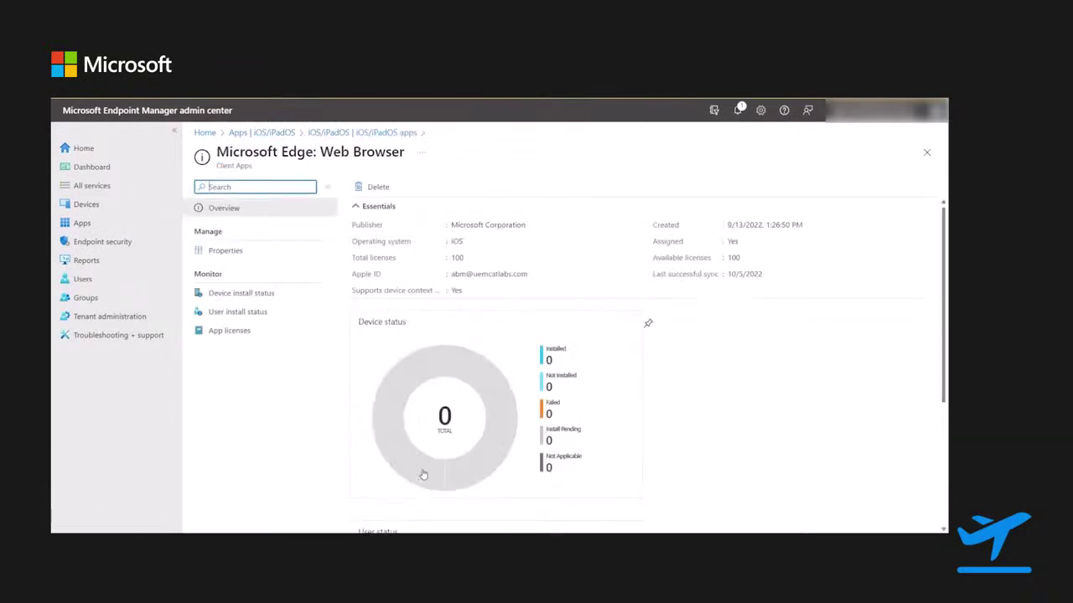
pyautogui.click(226, 251)
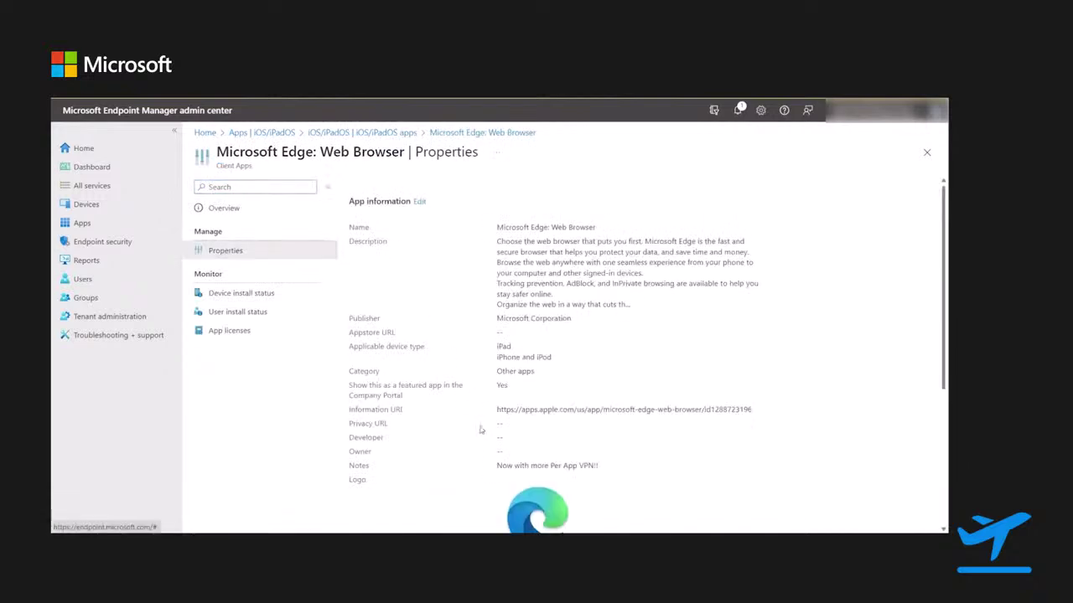
pyautogui.scroll(-5, 481, 430)
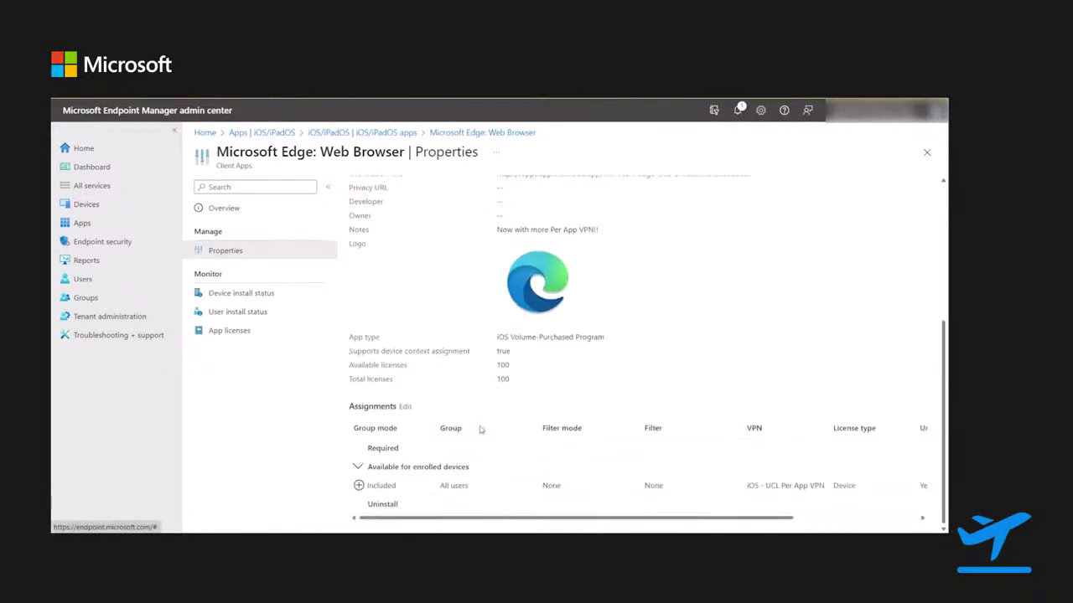
# - Add UCL - VPN Users to Edge's Required assignments
pyautogui.click(405, 407)
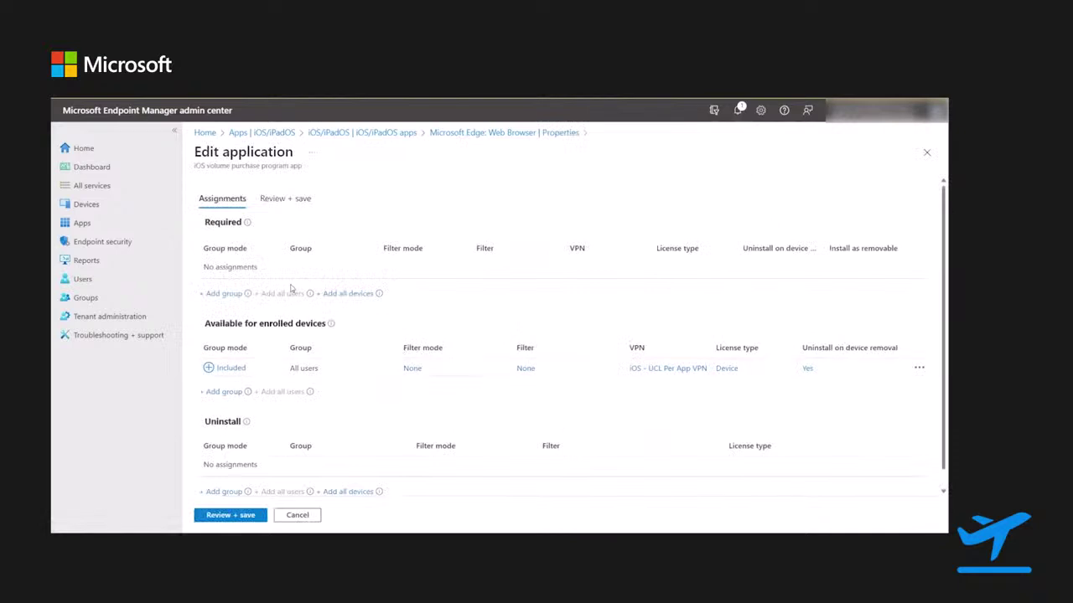
pyautogui.click(216, 294)
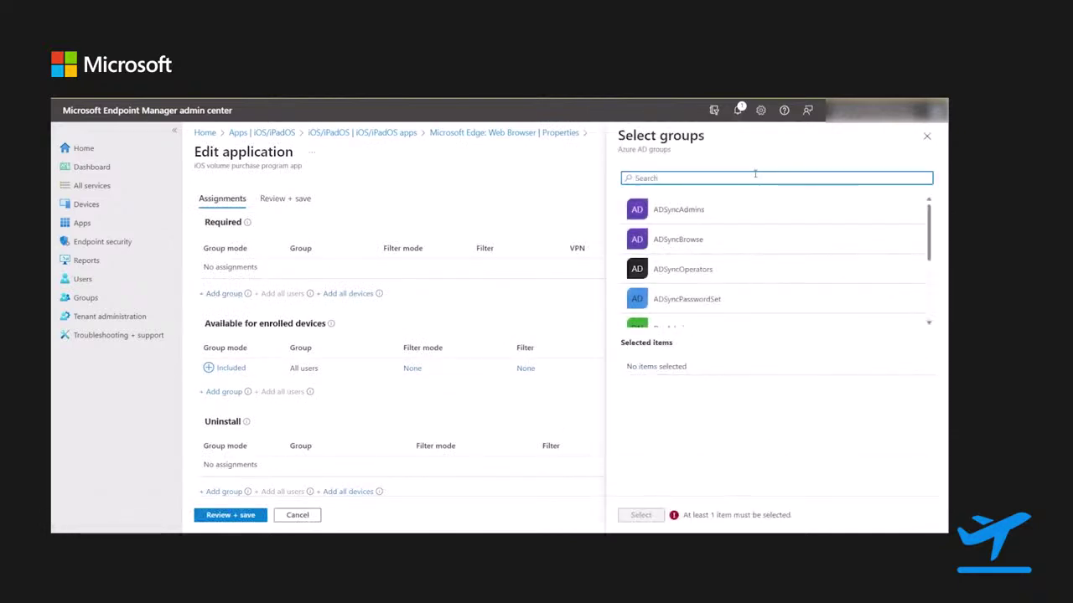
pyautogui.write('VPN')
pyautogui.click(680, 209)
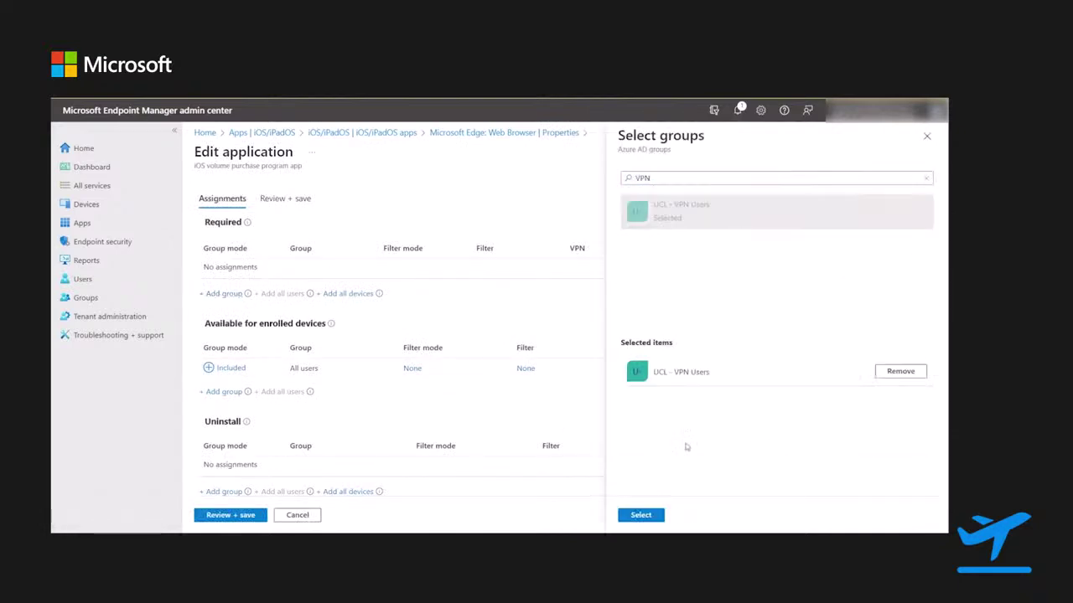
pyautogui.click(651, 518)
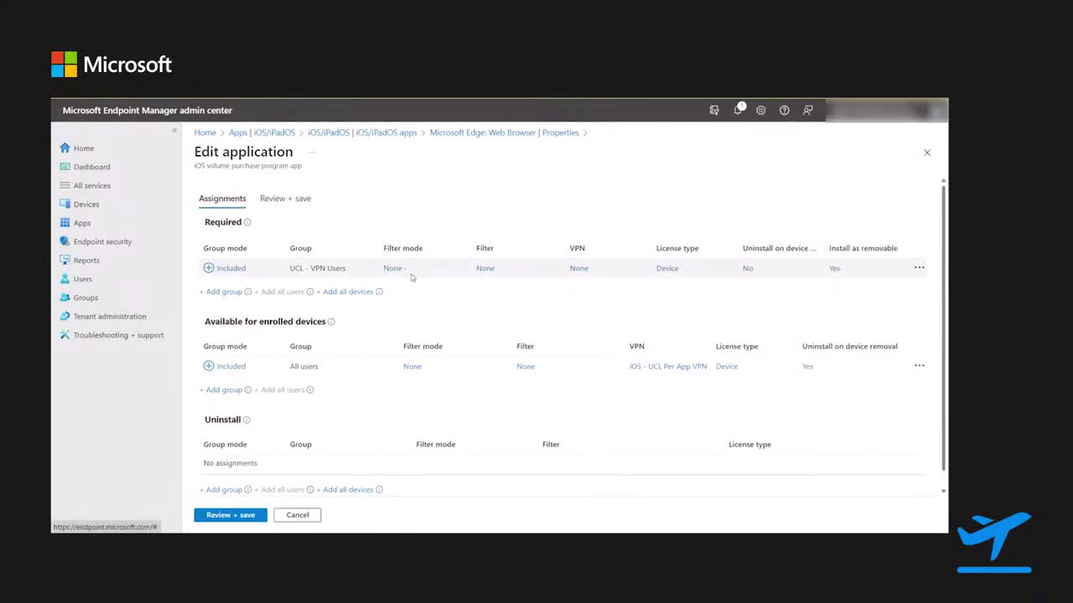
# - Use the iOS - UCL Per App VPN, uninstall on device removal, and save the assignments
pyautogui.click(583, 270)
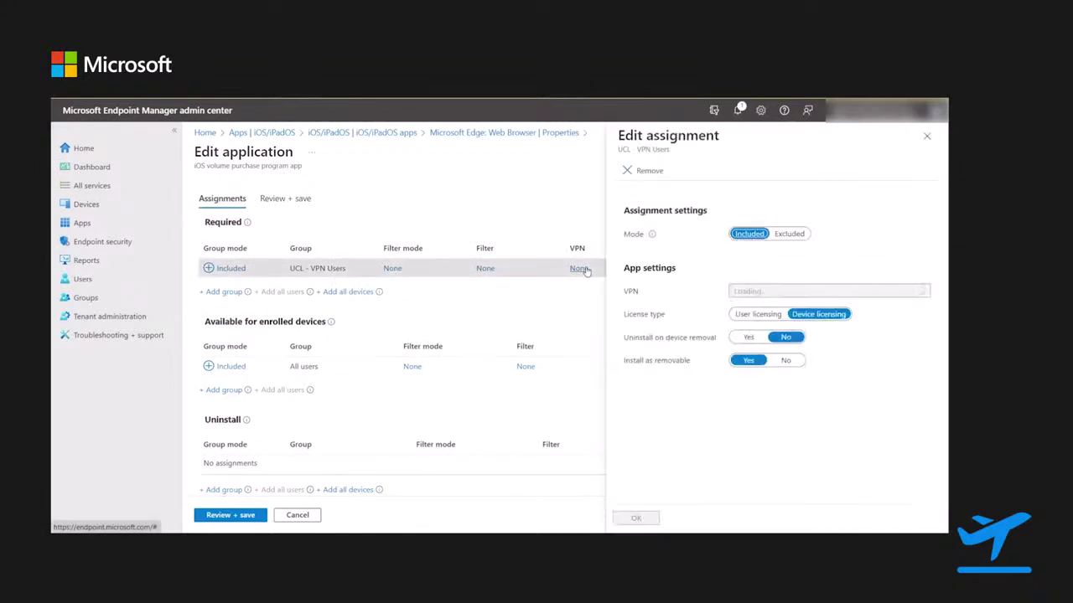
pyautogui.click(790, 291)
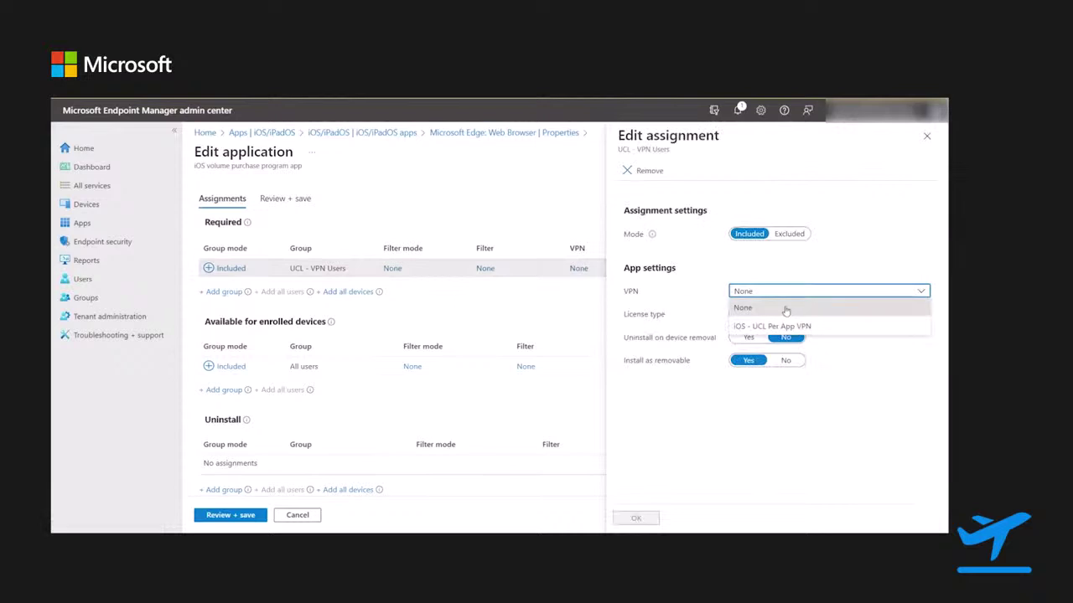
pyautogui.click(761, 326)
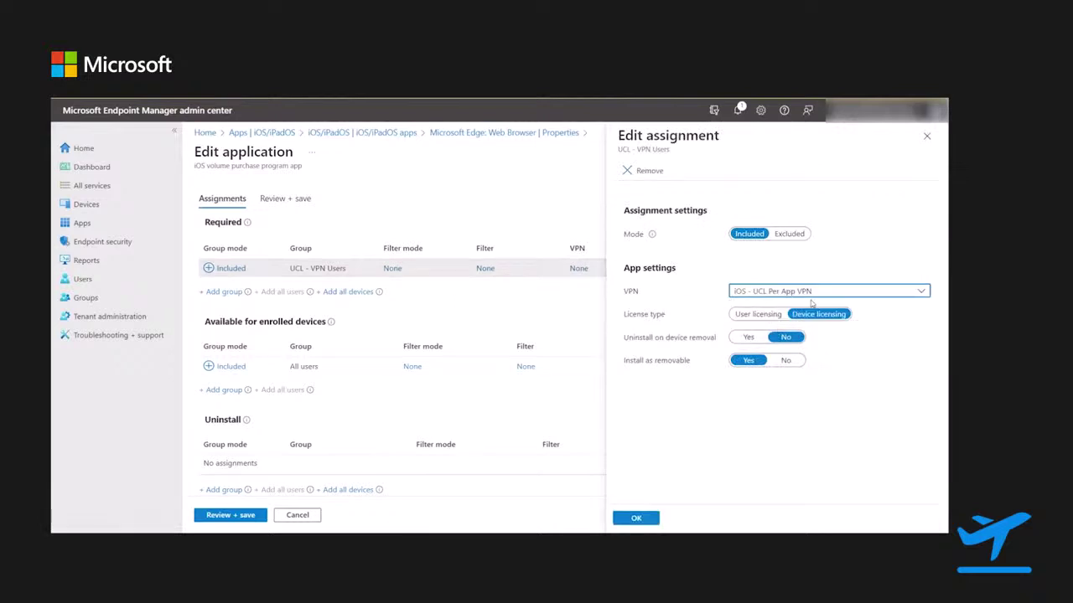
pyautogui.click(750, 336)
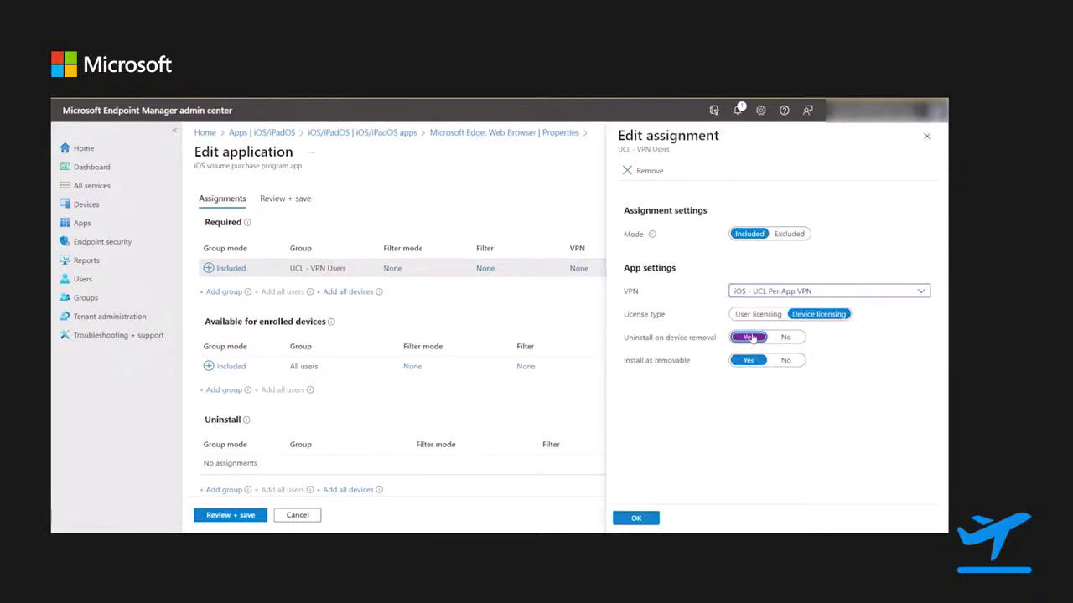
pyautogui.click(637, 518)
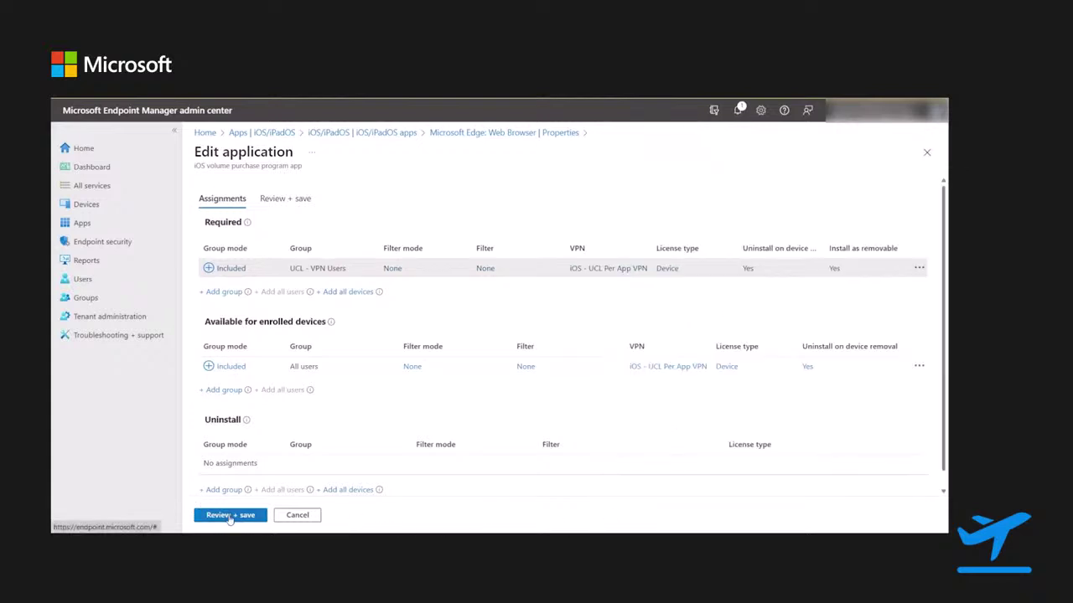
pyautogui.click(230, 515)
pyautogui.click(234, 517)
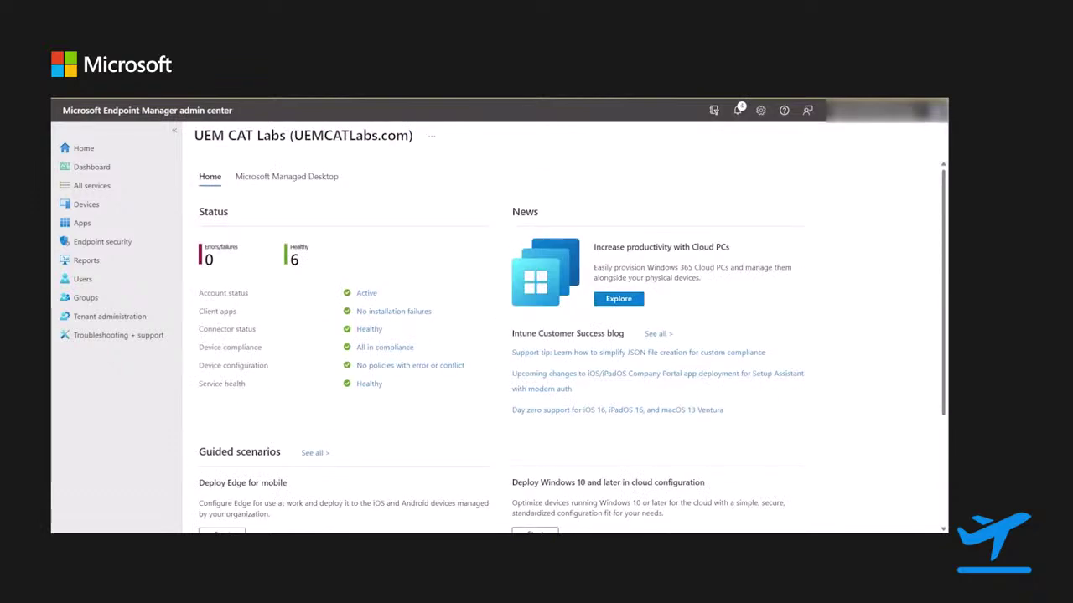
# - Start a new configuration profile under Android configuration profiles
pyautogui.click(87, 204)
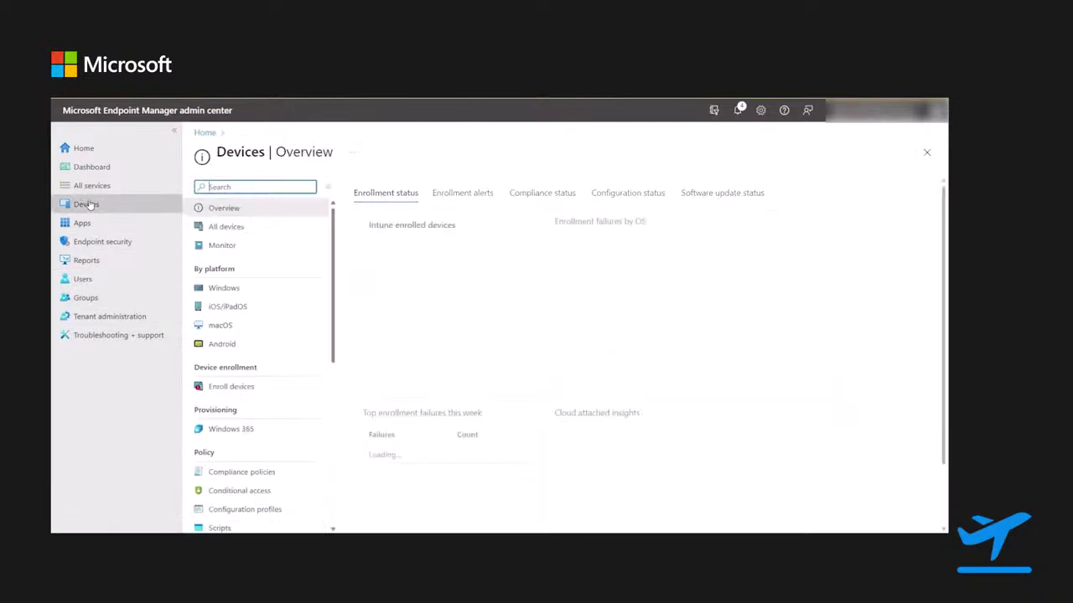
pyautogui.click(222, 345)
pyautogui.click(238, 309)
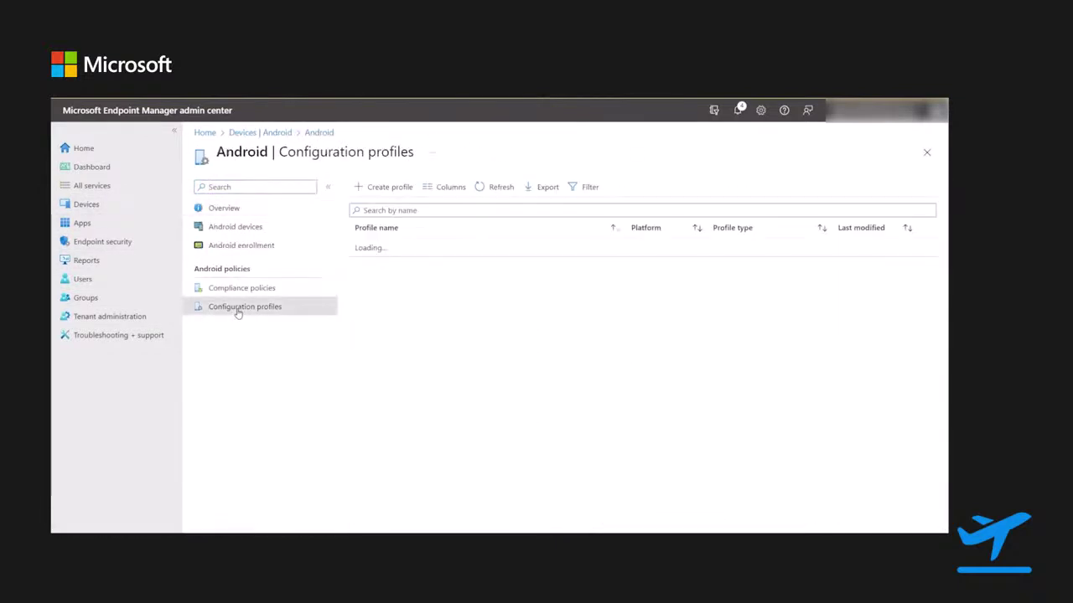
pyautogui.click(380, 191)
# - Choose Android Enterprise platform with the VPN profile type and create it
pyautogui.click(670, 193)
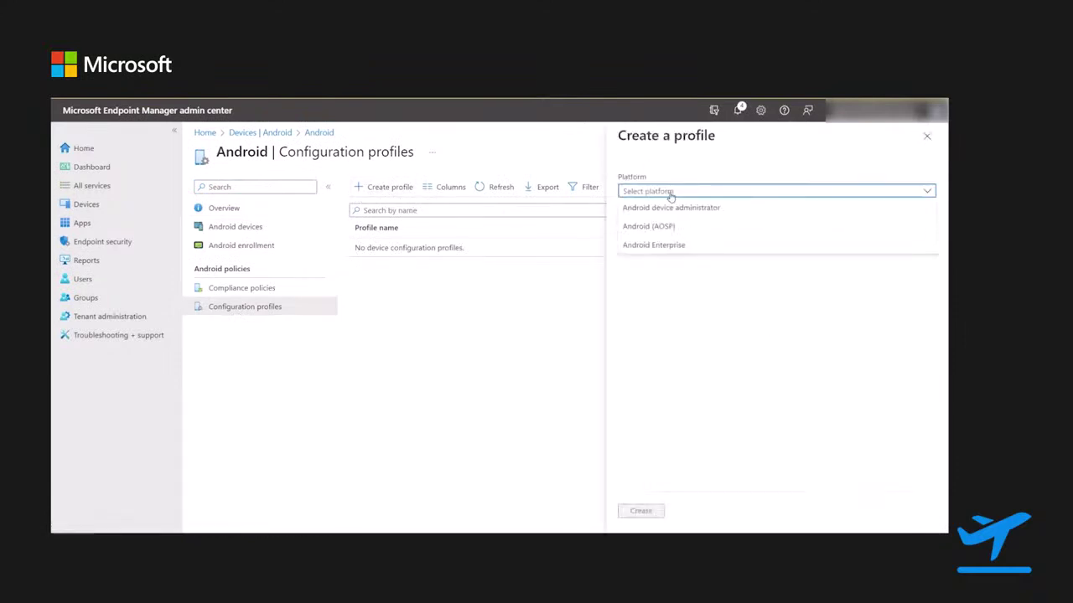
pyautogui.click(663, 244)
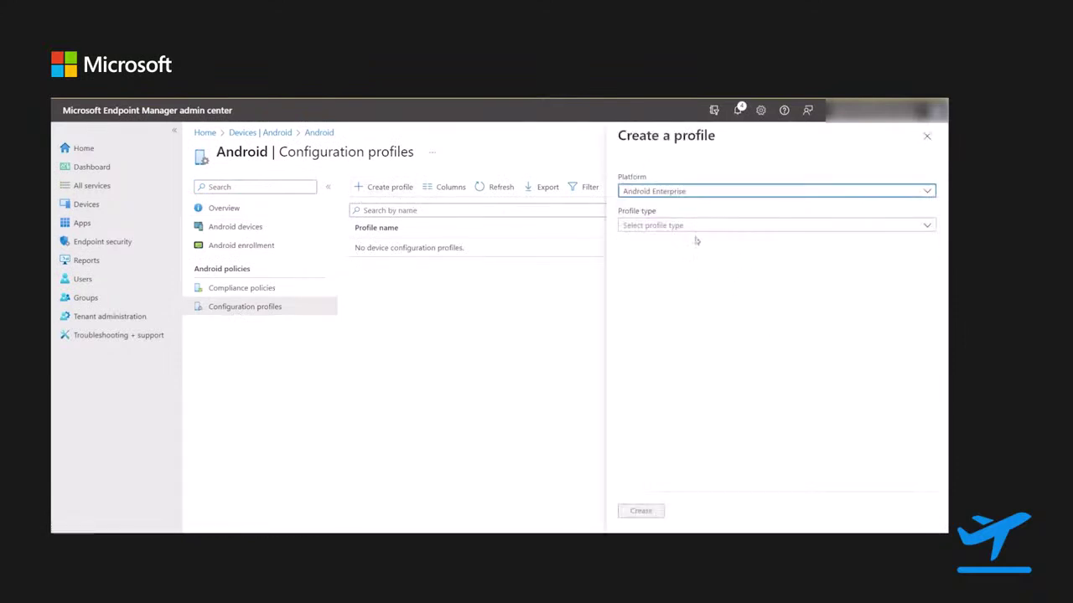
pyautogui.click(684, 226)
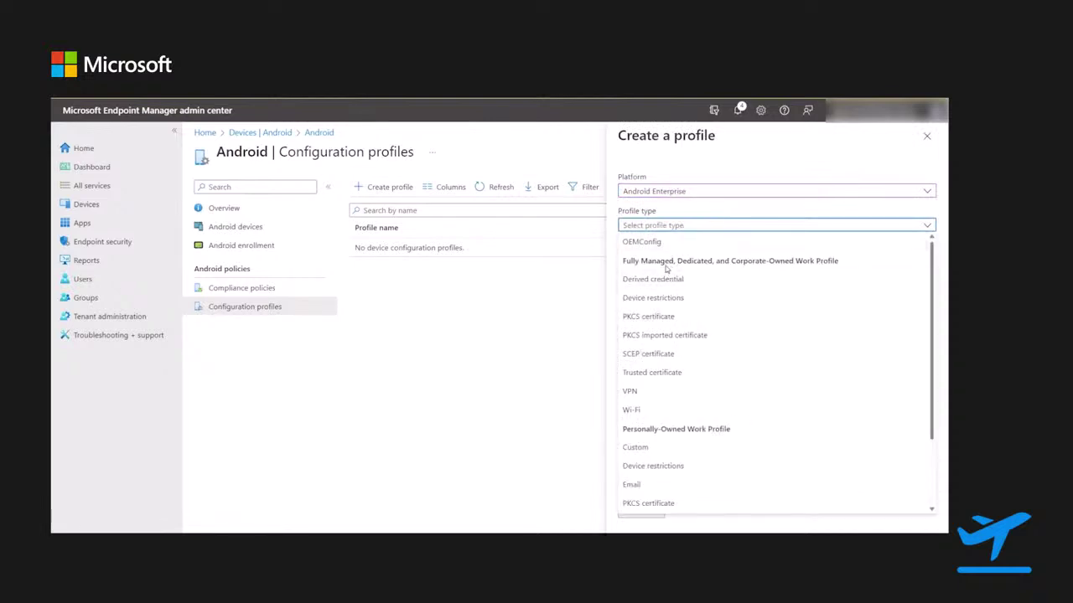
pyautogui.scroll(-3, 658, 402)
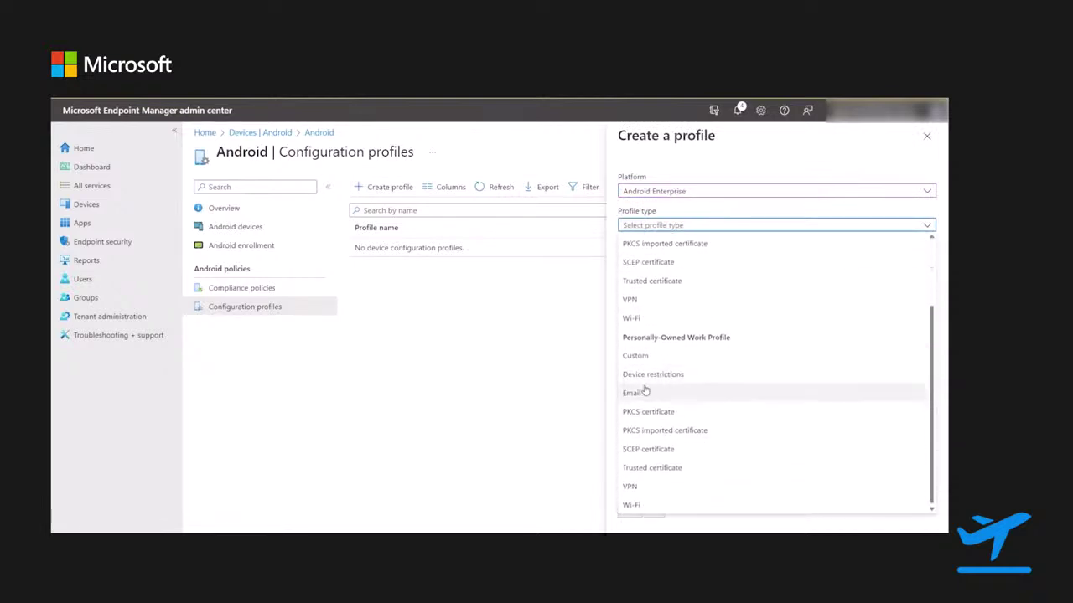
pyautogui.click(635, 489)
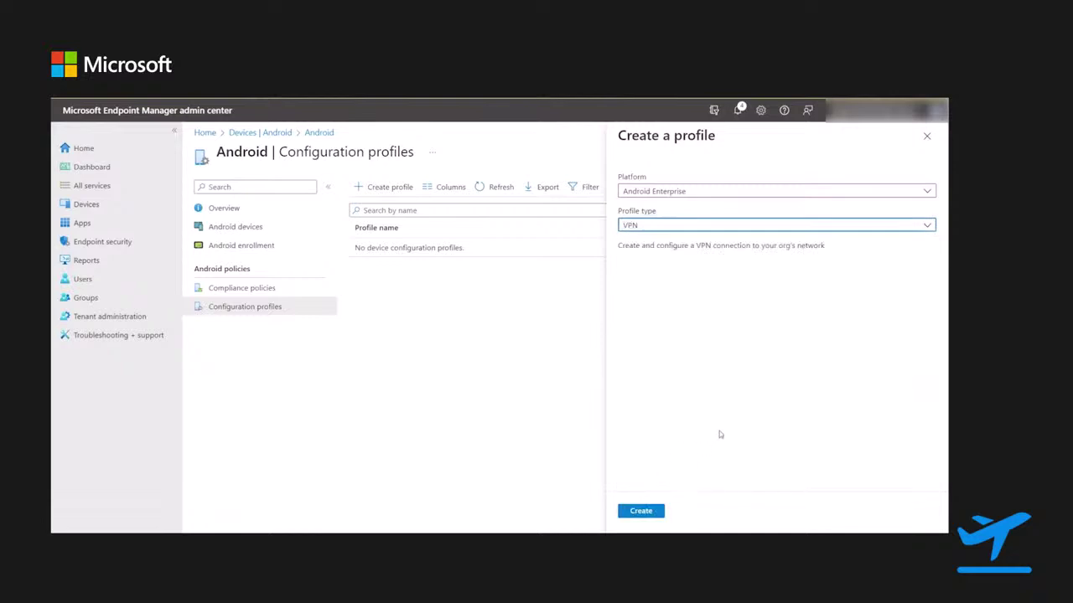
pyautogui.click(641, 511)
pyautogui.click(491, 224)
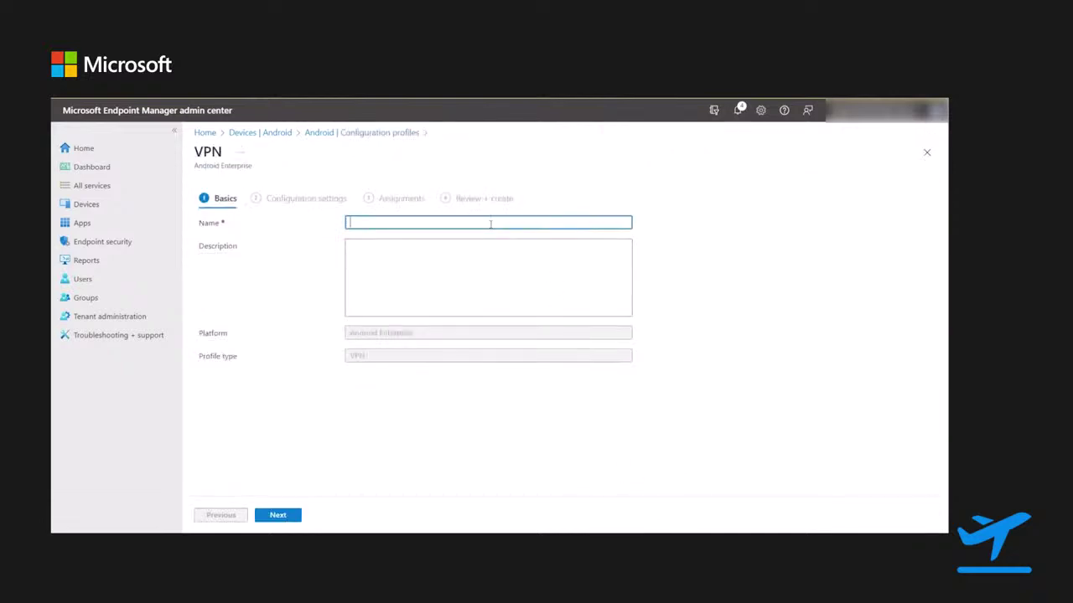
# - Name the profile 'UCL - AE WP Per App VPN' and choose Microsoft Tunnel connection type
pyautogui.write('UCL - AE WP Per App VPN')
pyautogui.click(286, 517)
pyautogui.click(409, 225)
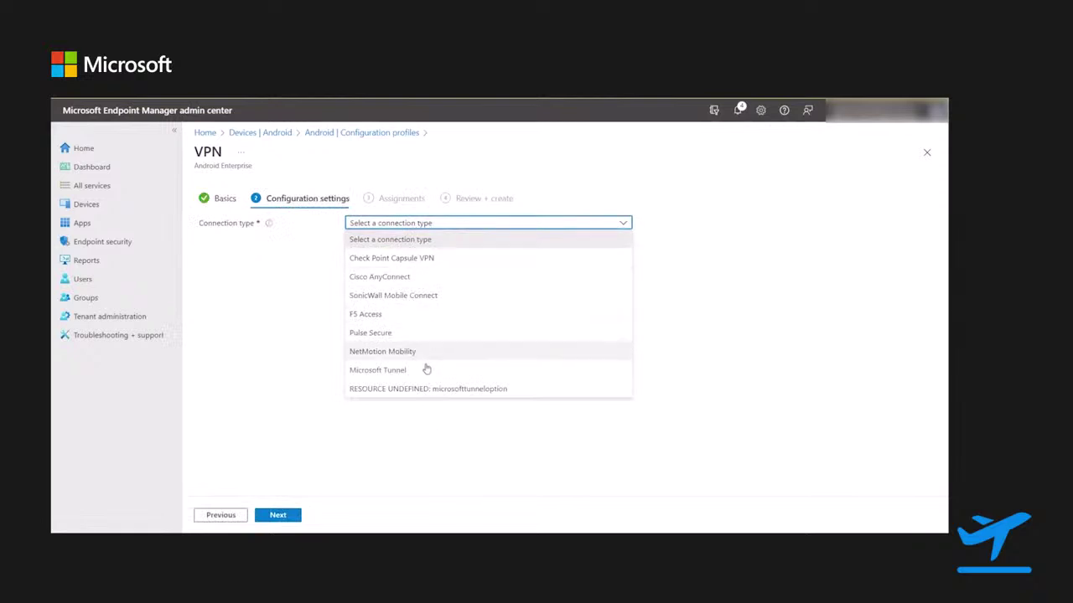
pyautogui.click(371, 372)
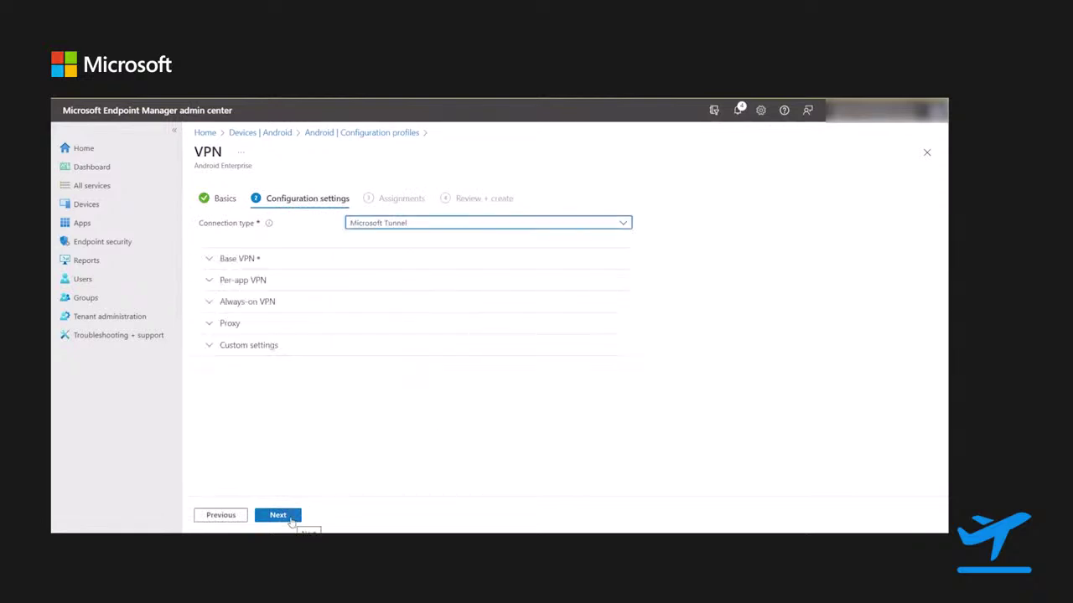
# - Set the connection name UCL - AE WP Per App VPN and site UCL - Tunnel North America
pyautogui.click(208, 260)
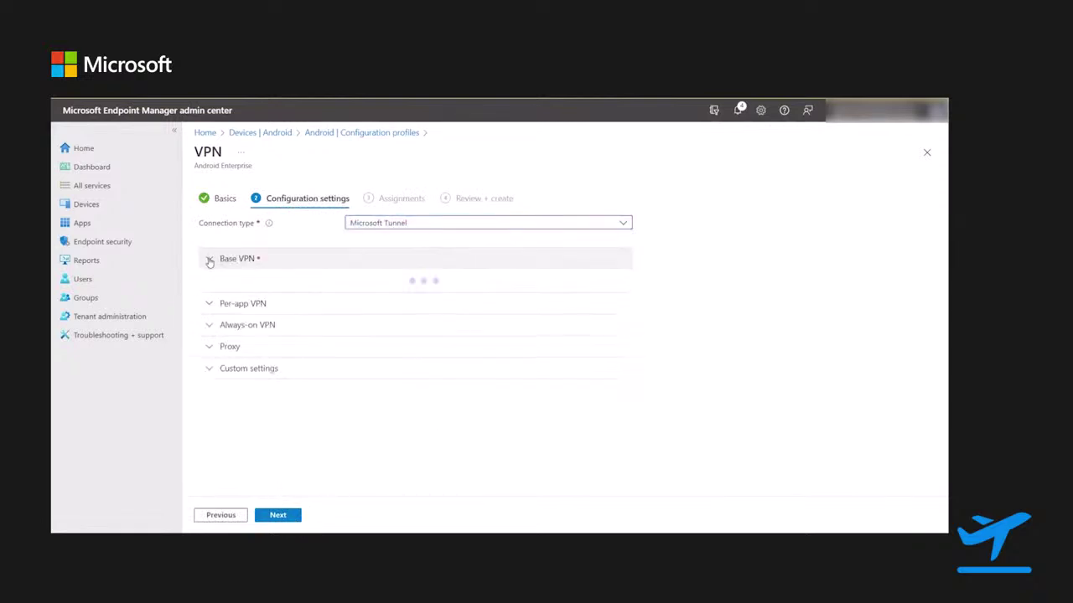
pyautogui.click(411, 279)
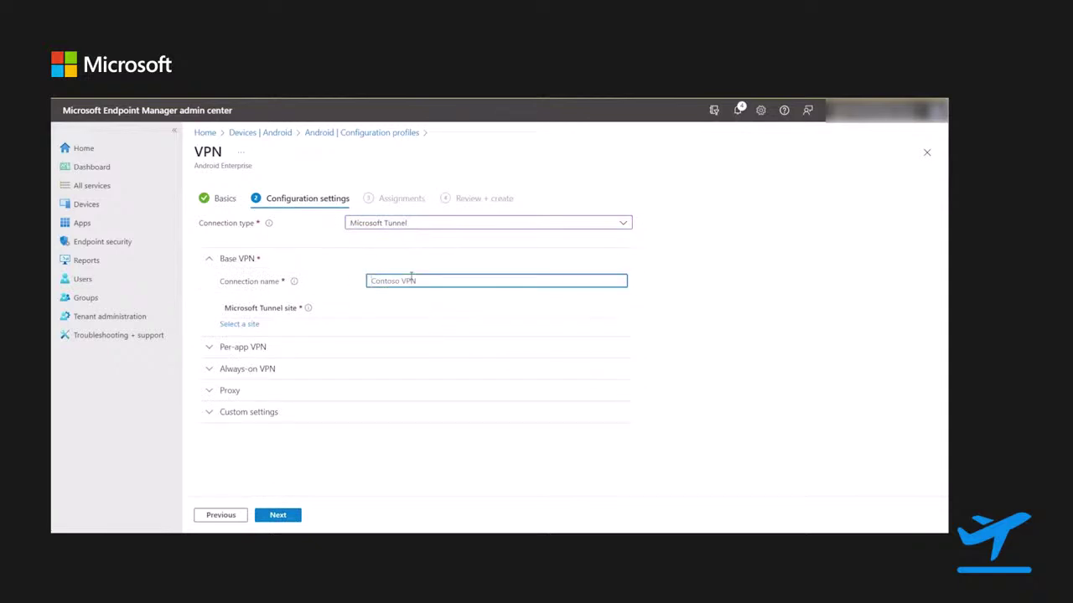
pyautogui.write('UCL - AE WP Per App VPN')
pyautogui.click(243, 324)
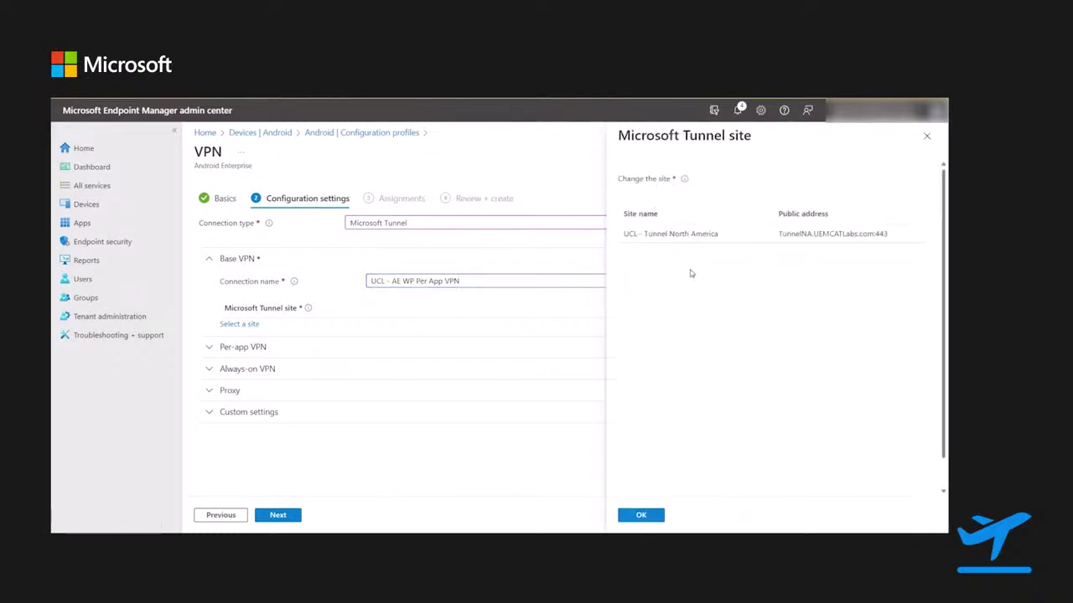
pyautogui.click(640, 514)
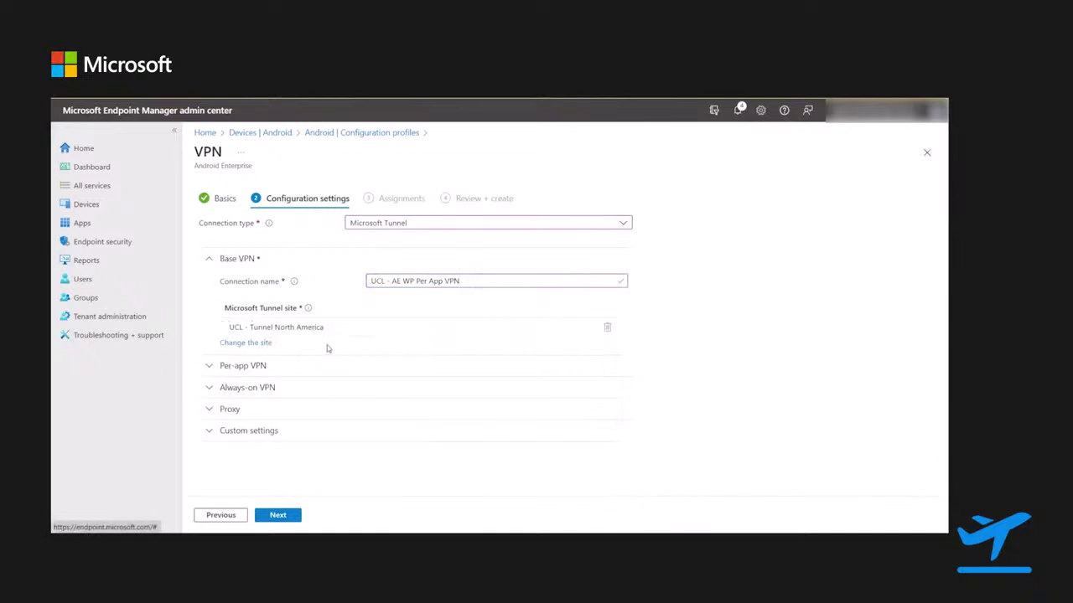
pyautogui.click(210, 369)
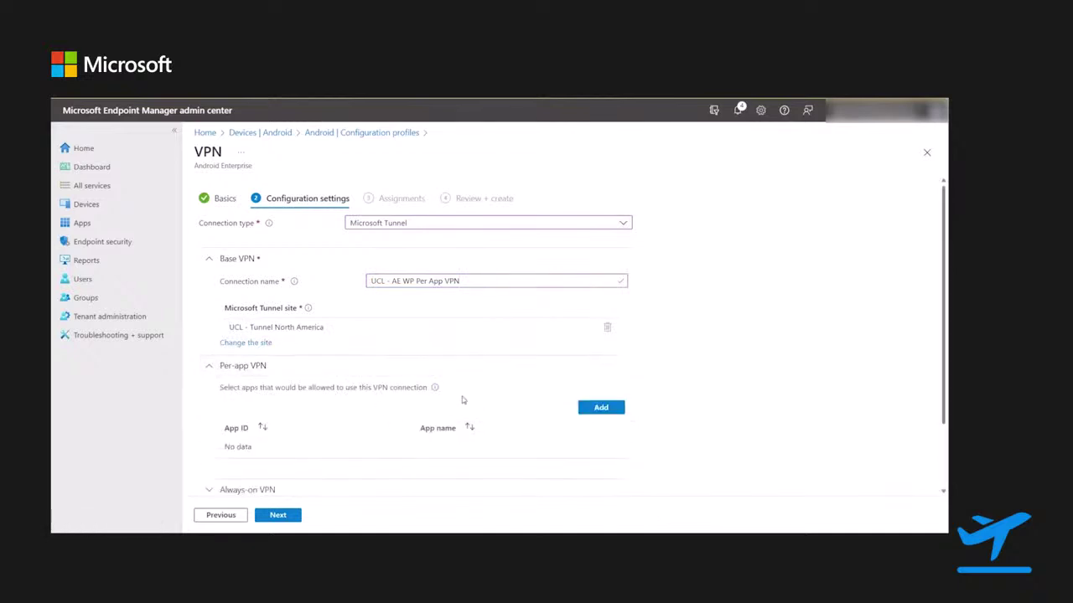
# - Add Microsoft Edge to the per-app VPN app list
pyautogui.click(590, 409)
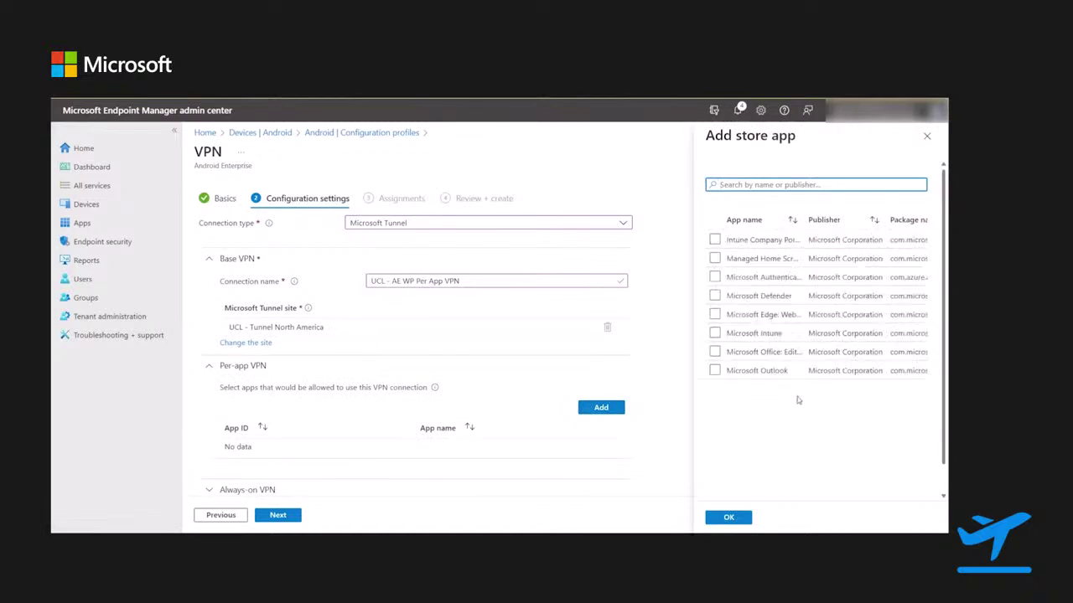
pyautogui.click(714, 315)
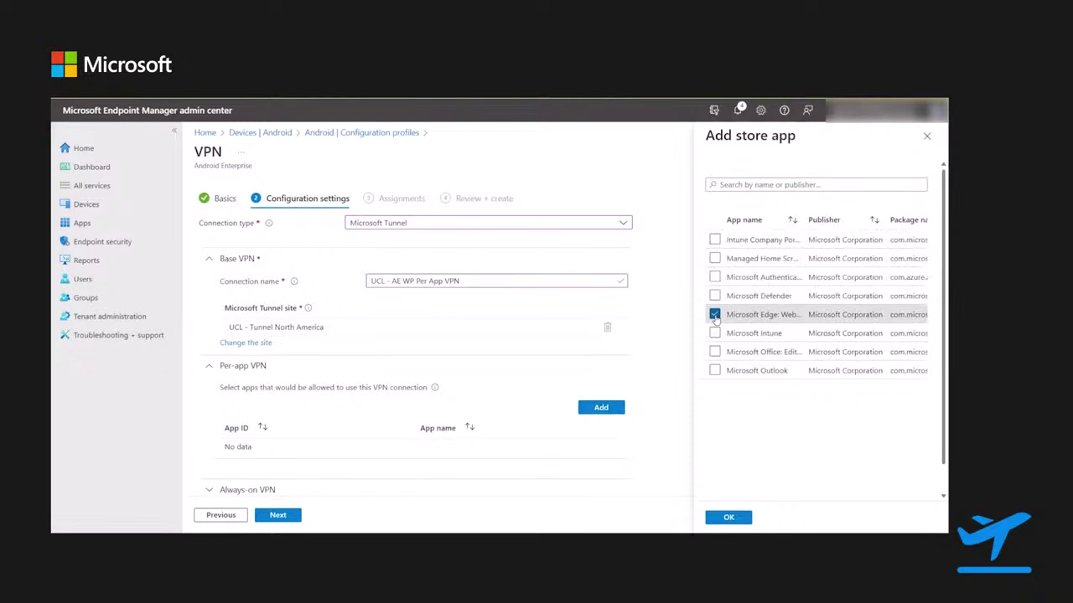
pyautogui.click(727, 518)
pyautogui.scroll(-2, 371, 443)
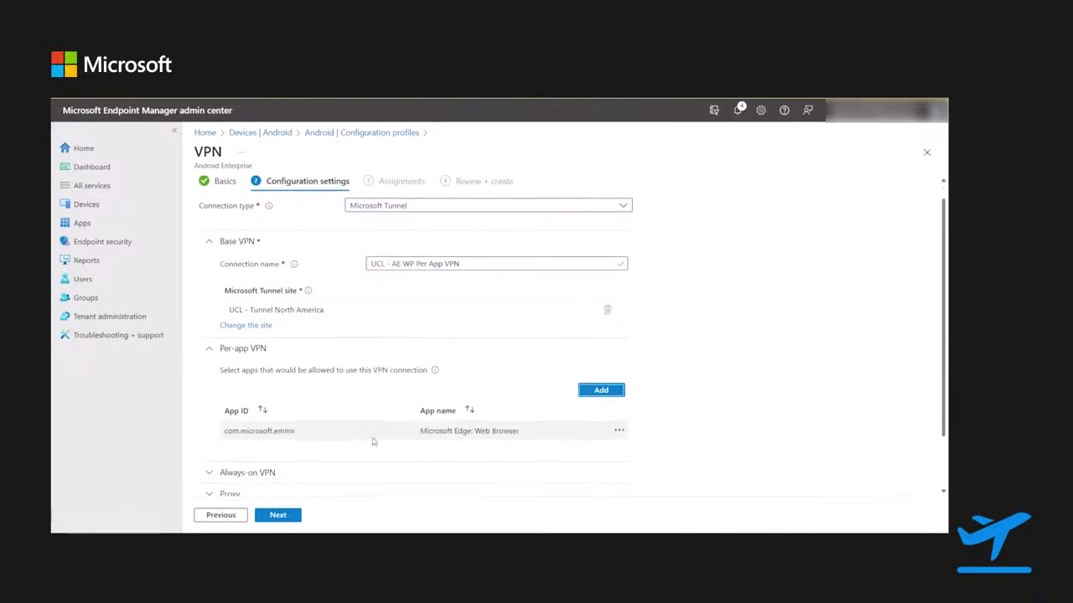
# - Enable Always-on VPN, check proxy settings, and continue to Assignments
pyautogui.click(210, 409)
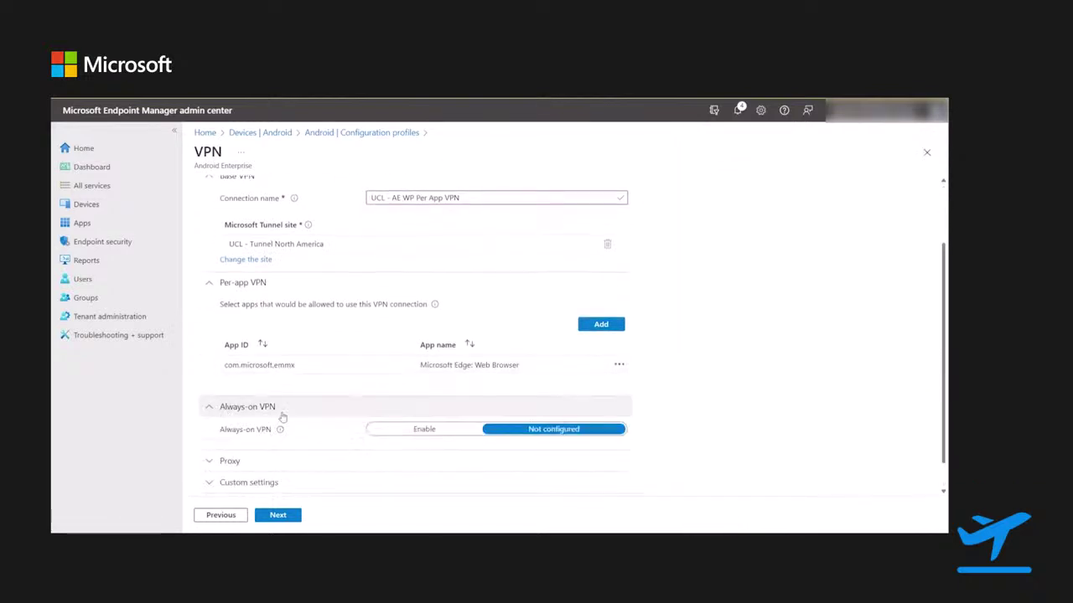
pyautogui.click(400, 431)
pyautogui.scroll(-1, 395, 433)
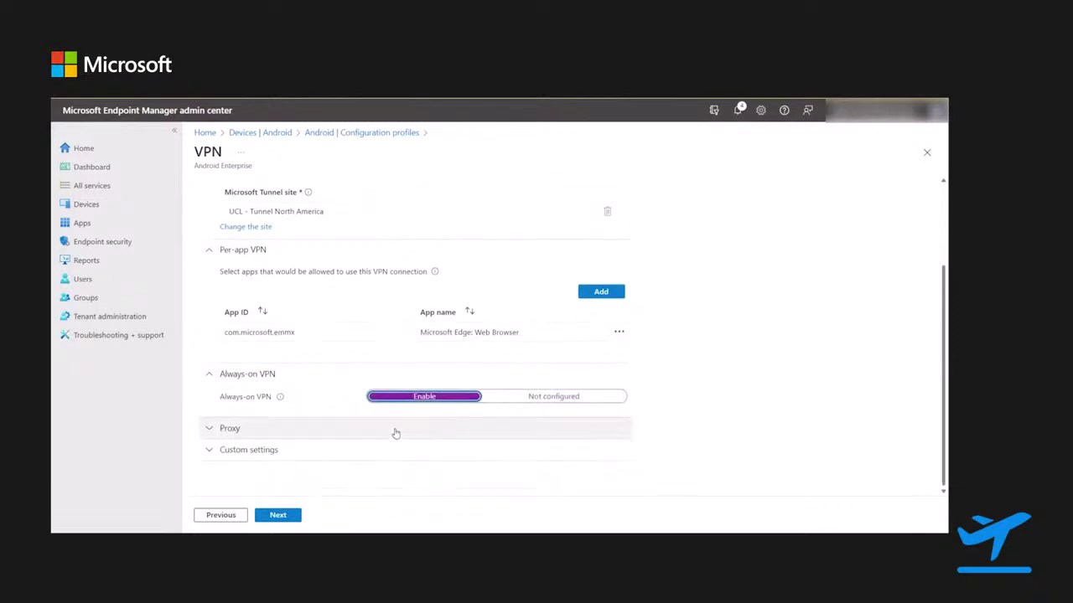
pyautogui.click(209, 428)
pyautogui.scroll(-2, 362, 441)
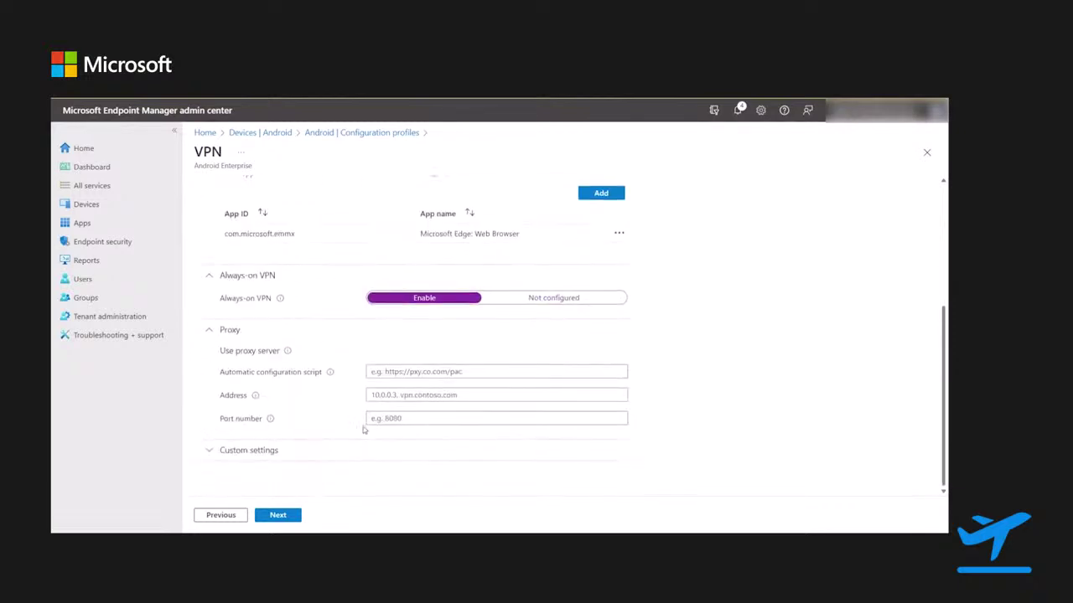
pyautogui.click(284, 518)
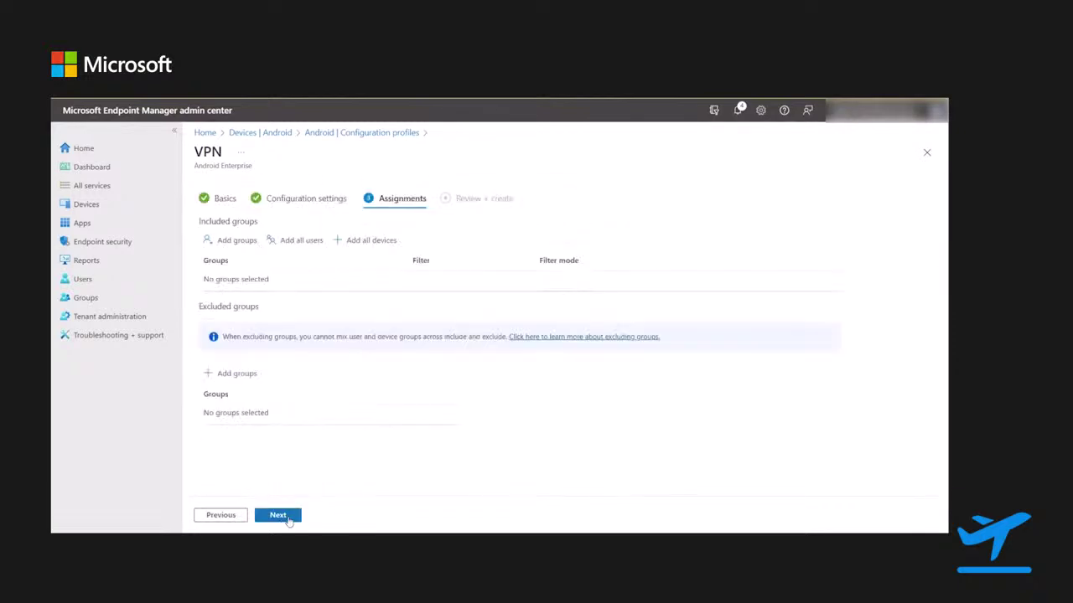
# - Assign the UCL - VPN Users group and create the UCL - AE WP Per App VPN profile
pyautogui.click(235, 241)
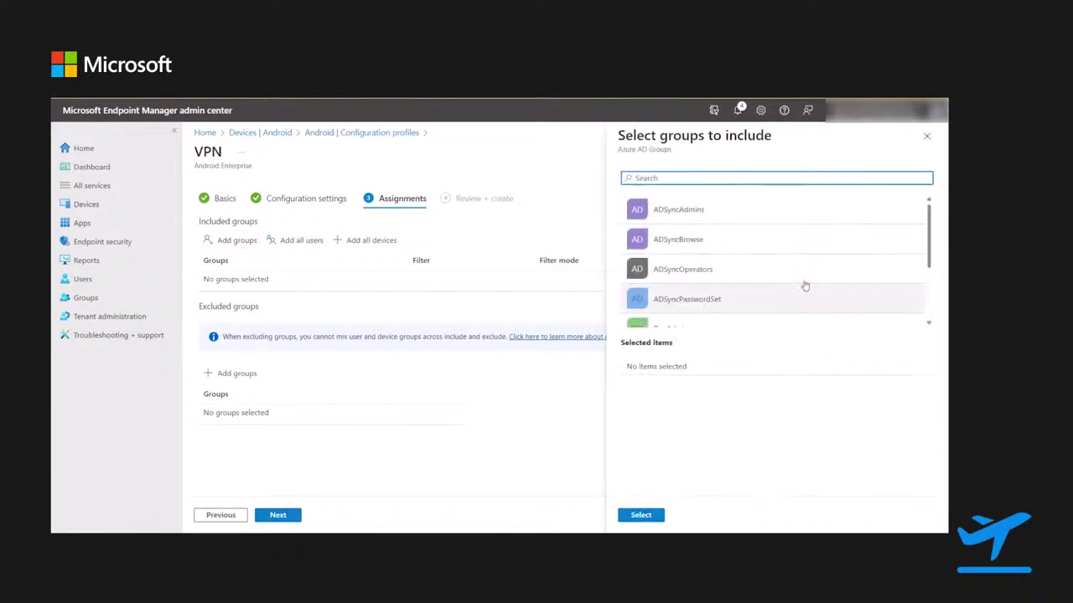
pyautogui.scroll(-3, 778, 270)
pyautogui.click(755, 283)
pyautogui.click(640, 515)
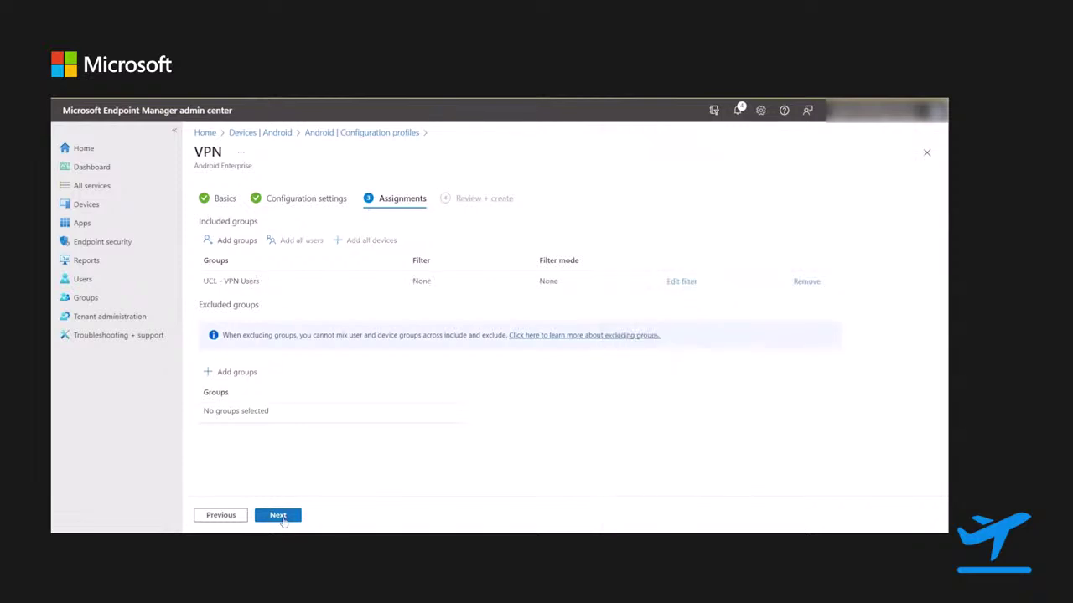
pyautogui.click(280, 514)
pyautogui.click(281, 515)
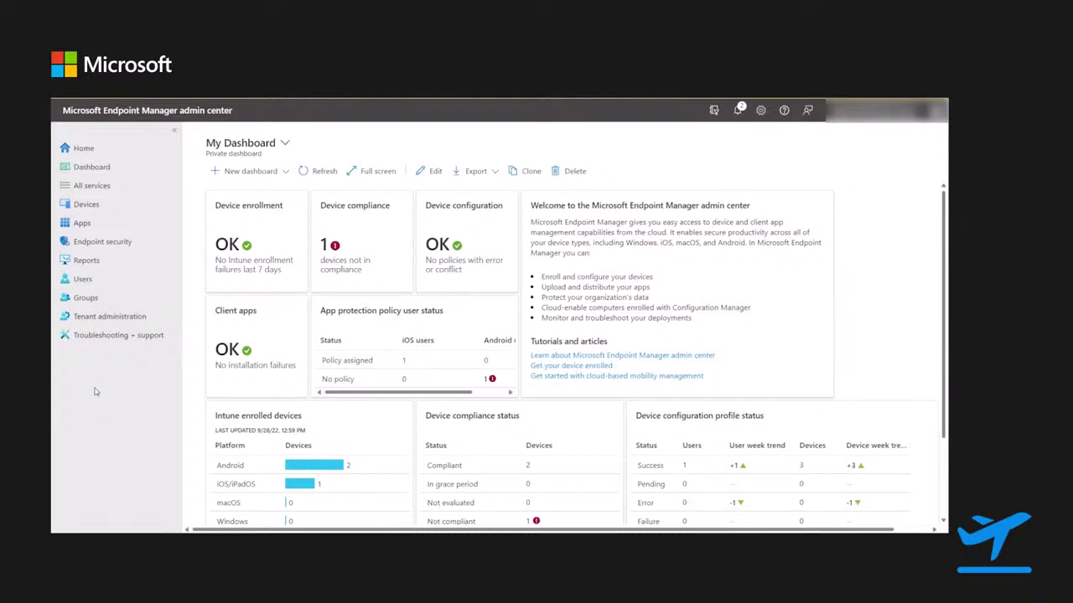
# - Search All apps for 'de' and open the iOS Microsoft Defender app
pyautogui.click(74, 228)
pyautogui.click(222, 226)
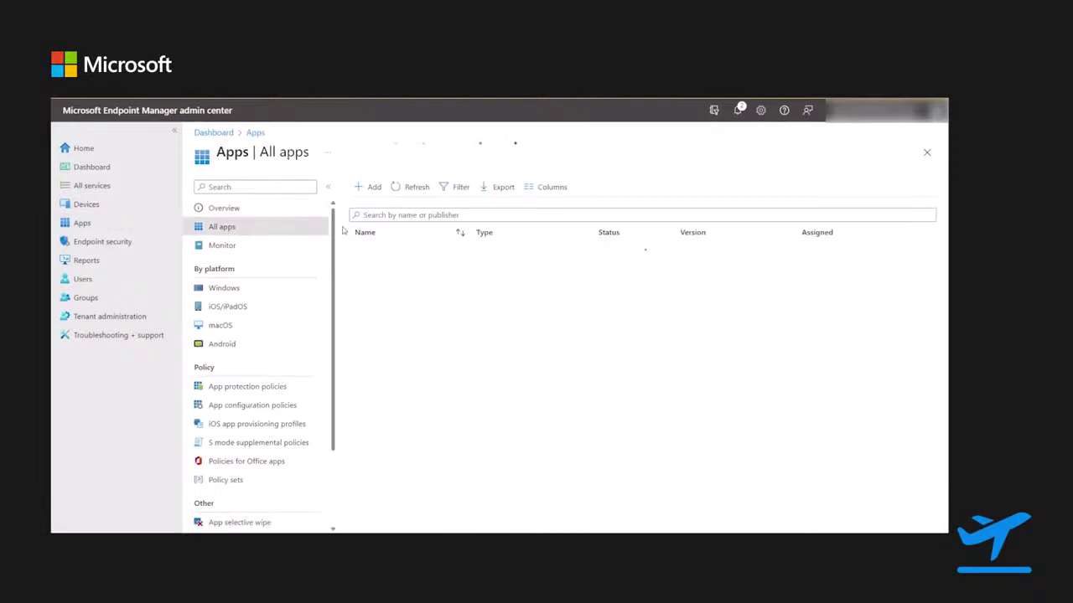
pyautogui.write('def')
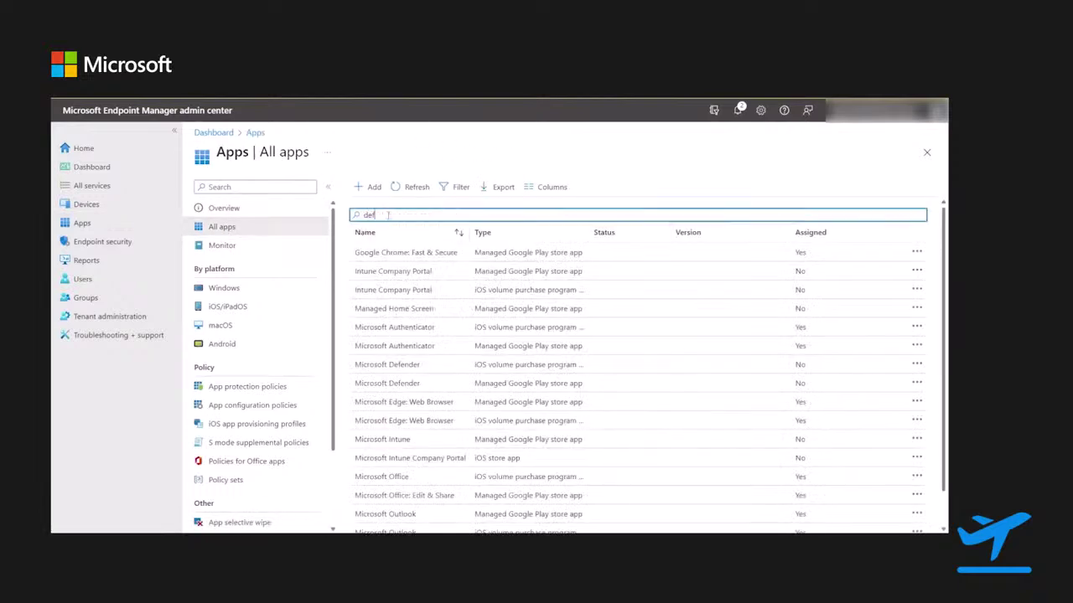
pyautogui.click(383, 255)
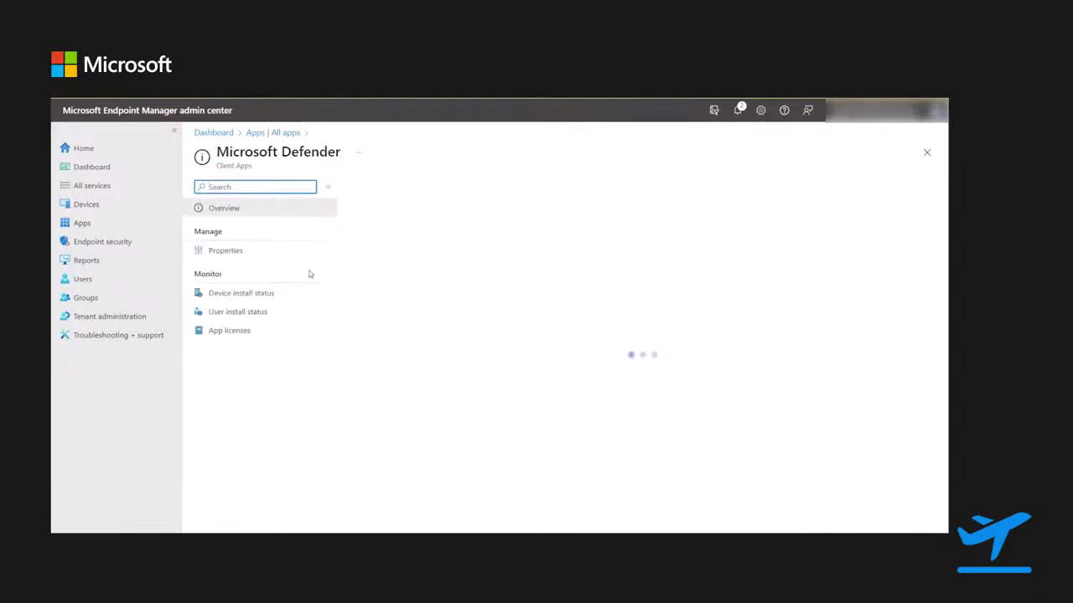
# - Add UCL - VPN Users as a Required group for iOS Defender and save the assignment
pyautogui.click(226, 251)
pyautogui.scroll(-3, 455, 322)
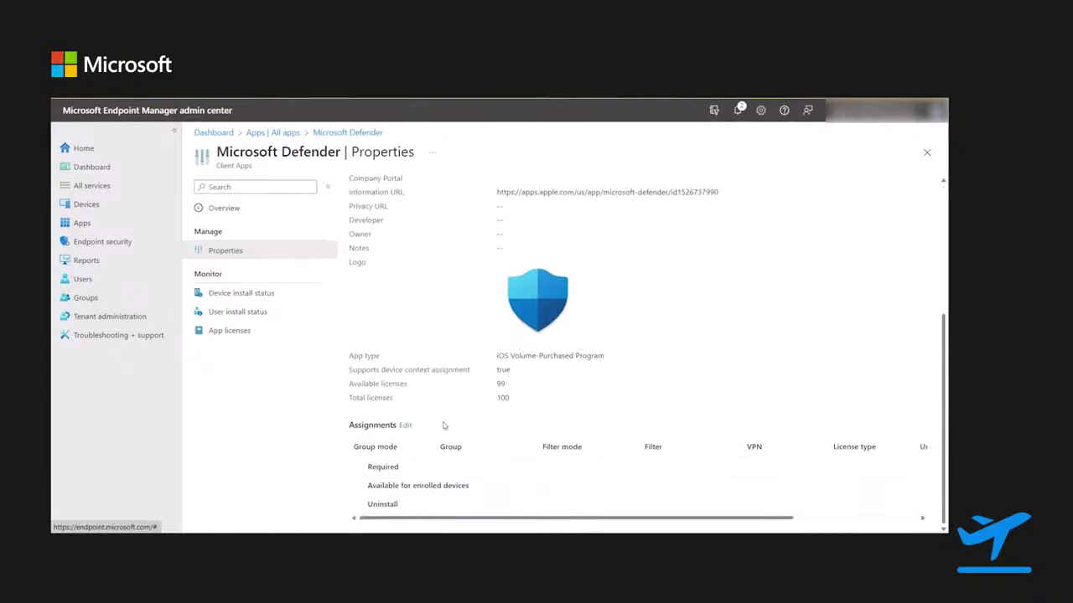
pyautogui.click(405, 425)
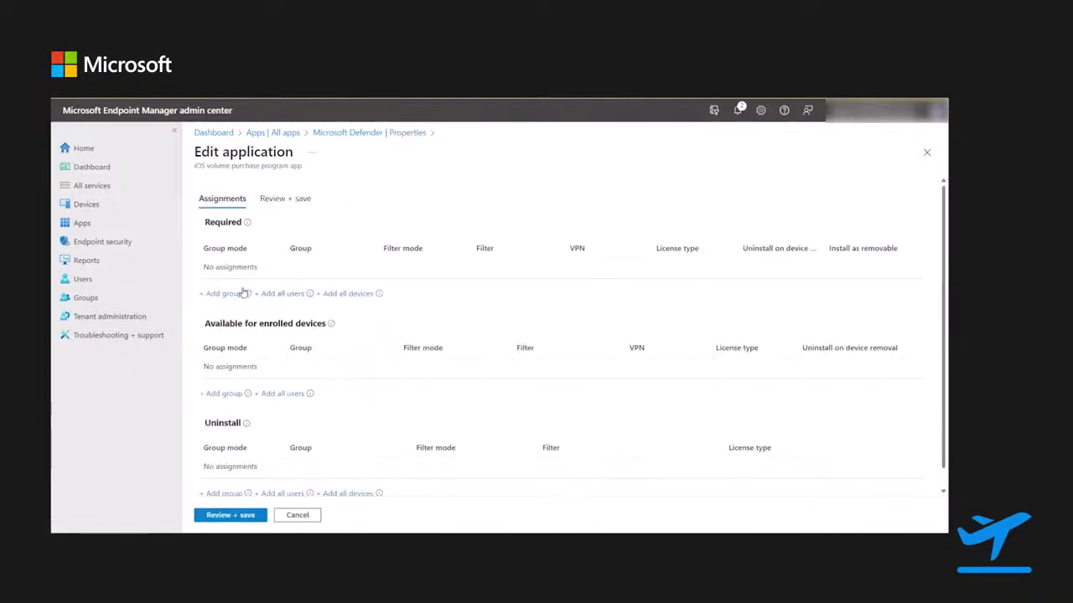
pyautogui.click(210, 293)
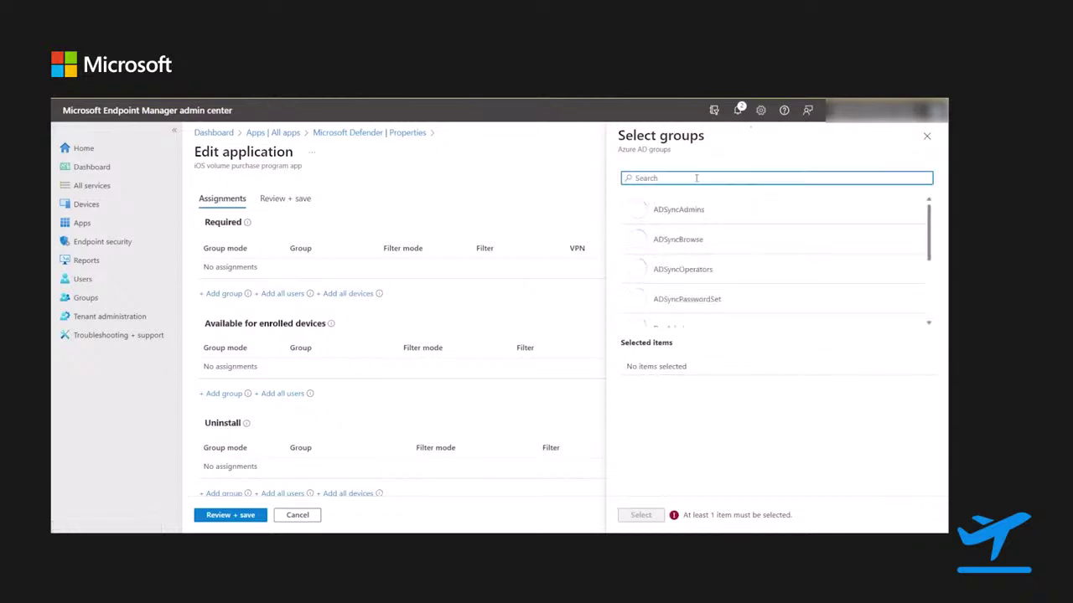
pyautogui.write('VPN')
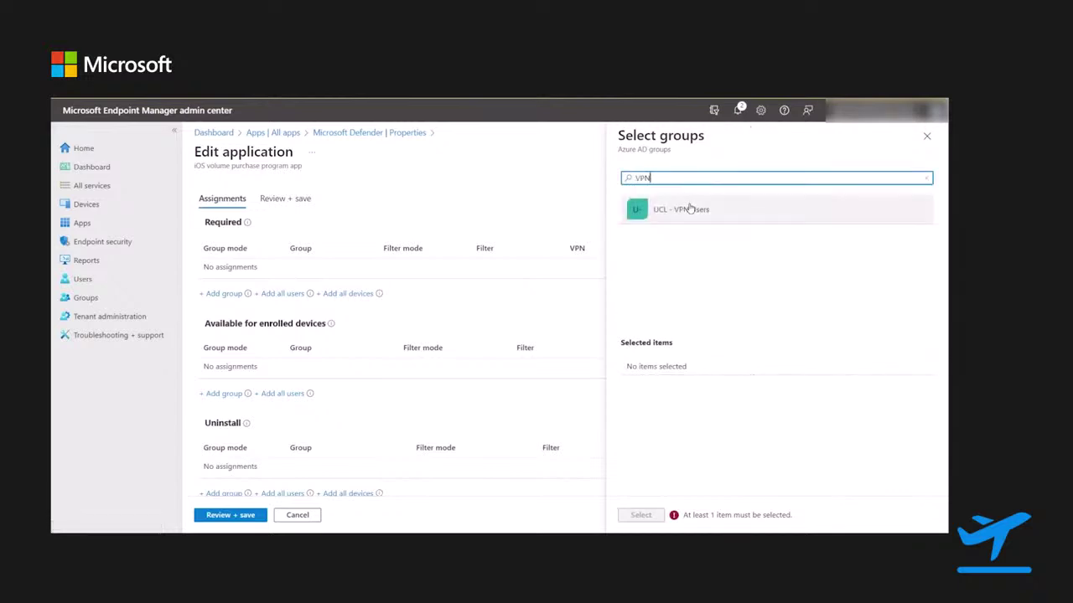
pyautogui.click(689, 206)
pyautogui.click(641, 515)
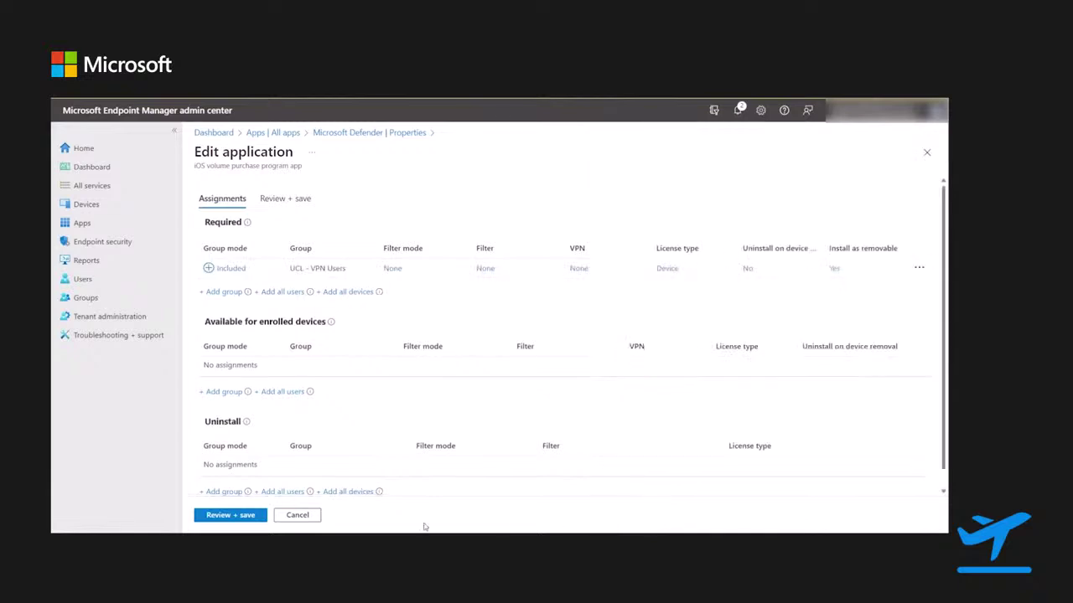
pyautogui.click(229, 515)
pyautogui.click(217, 515)
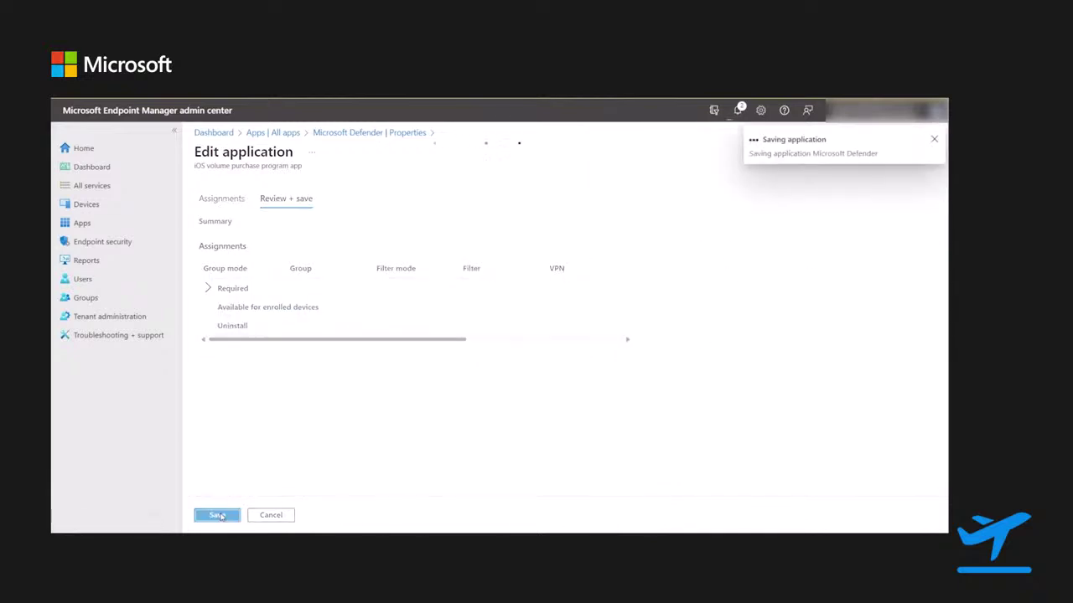
pyautogui.click(276, 134)
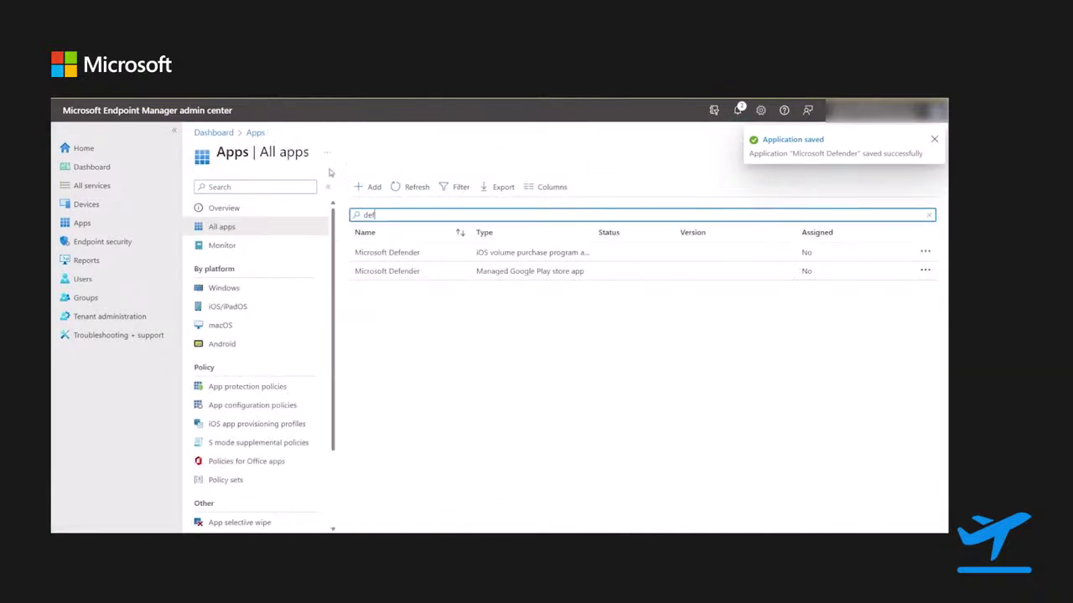
pyautogui.click(511, 273)
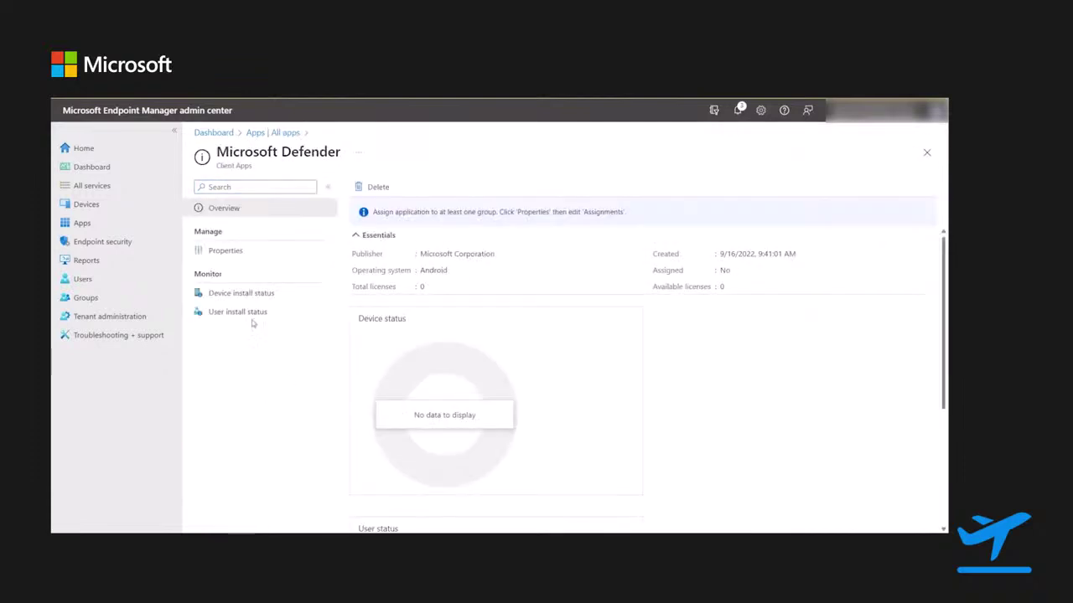
# - Add UCL - VPN Users under Required for the Android Defender app and review + save
pyautogui.click(265, 251)
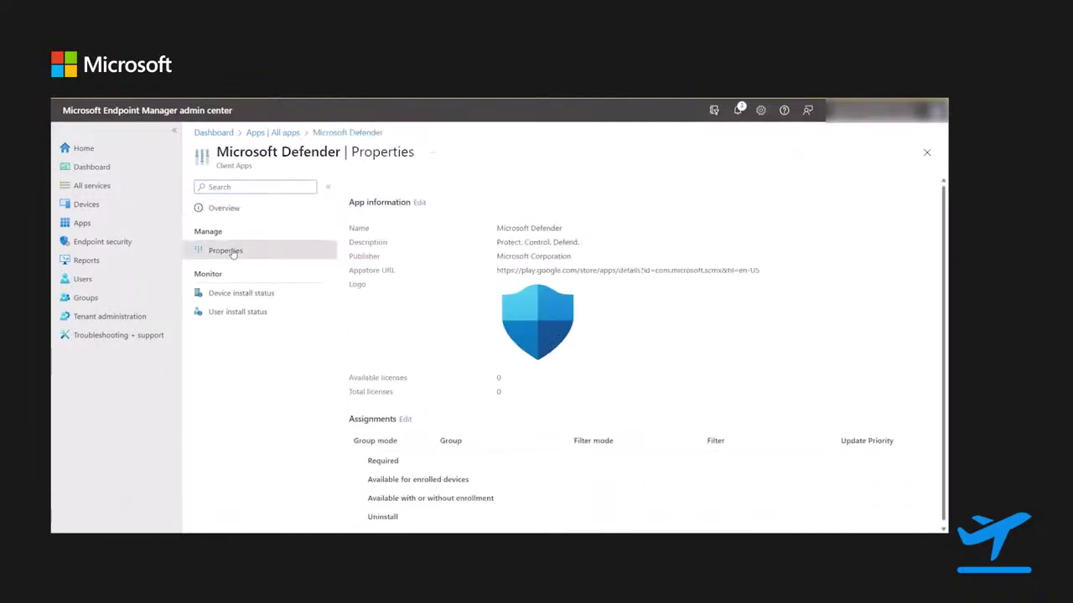
pyautogui.click(405, 419)
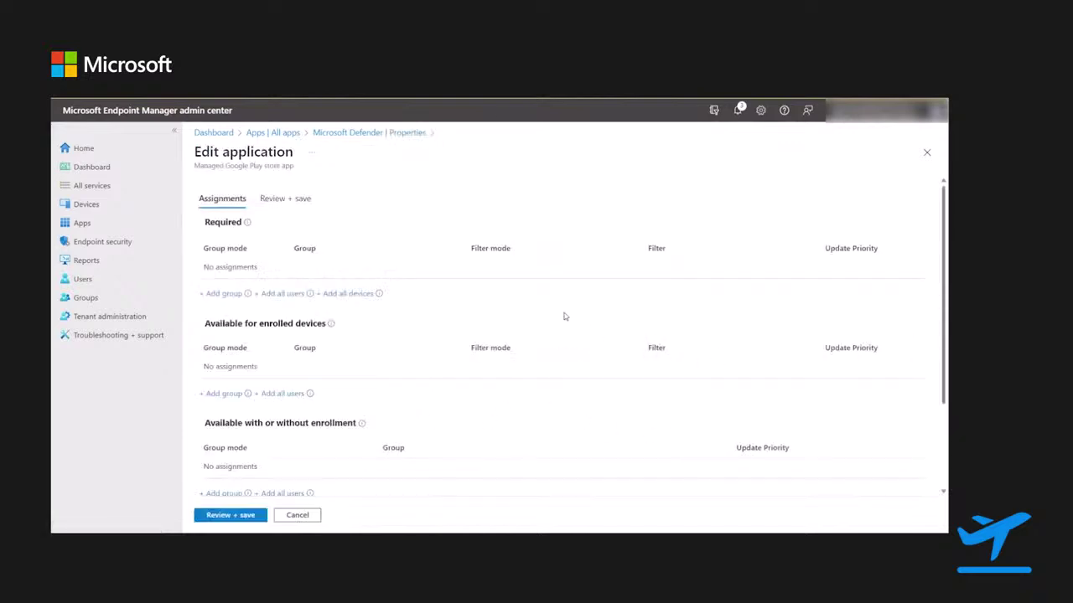
pyautogui.click(223, 294)
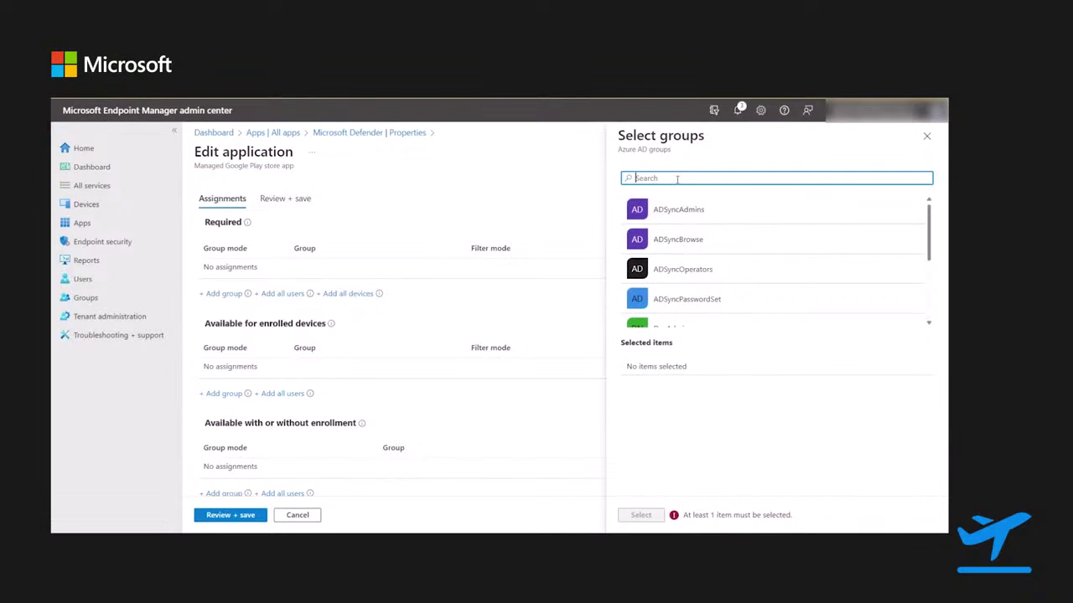
pyautogui.write('VPN')
pyautogui.click(681, 209)
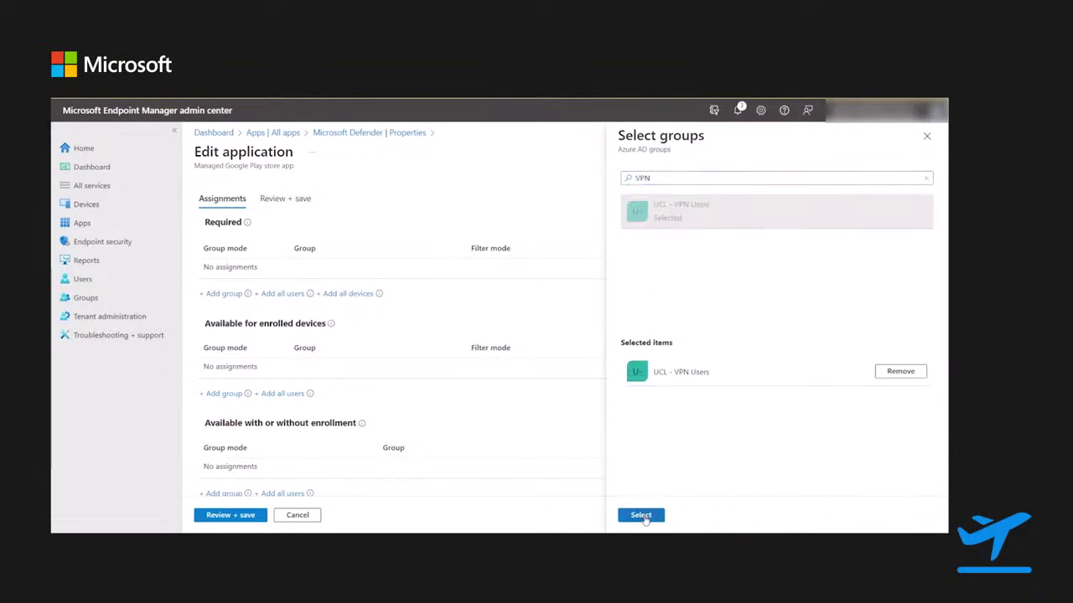
pyautogui.click(641, 516)
pyautogui.click(226, 519)
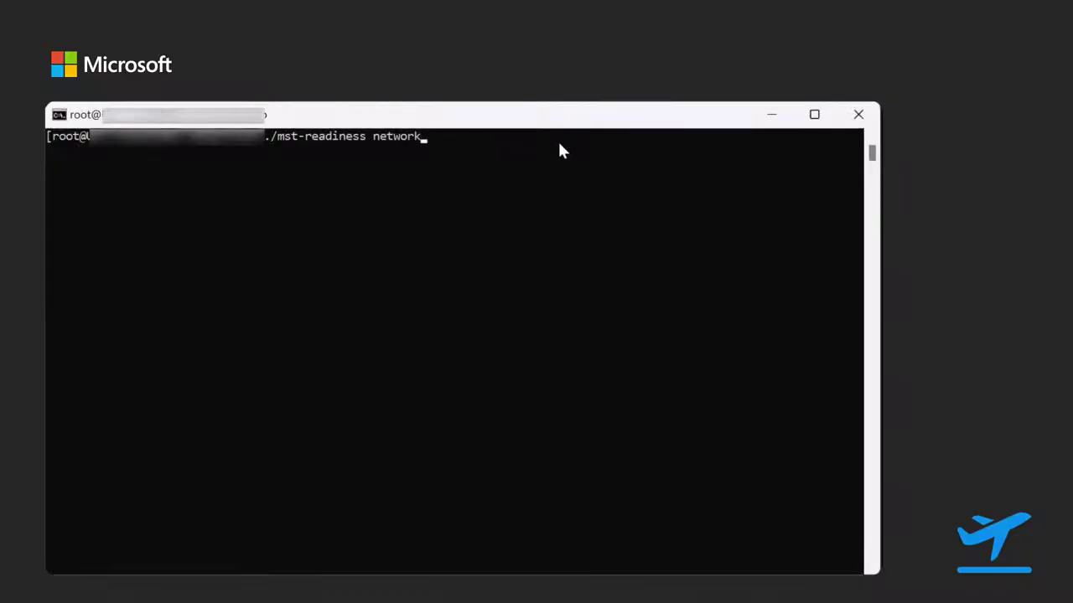
# - Run ./mst-readiness network and review the connectivity check output
pyautogui.press('Return')
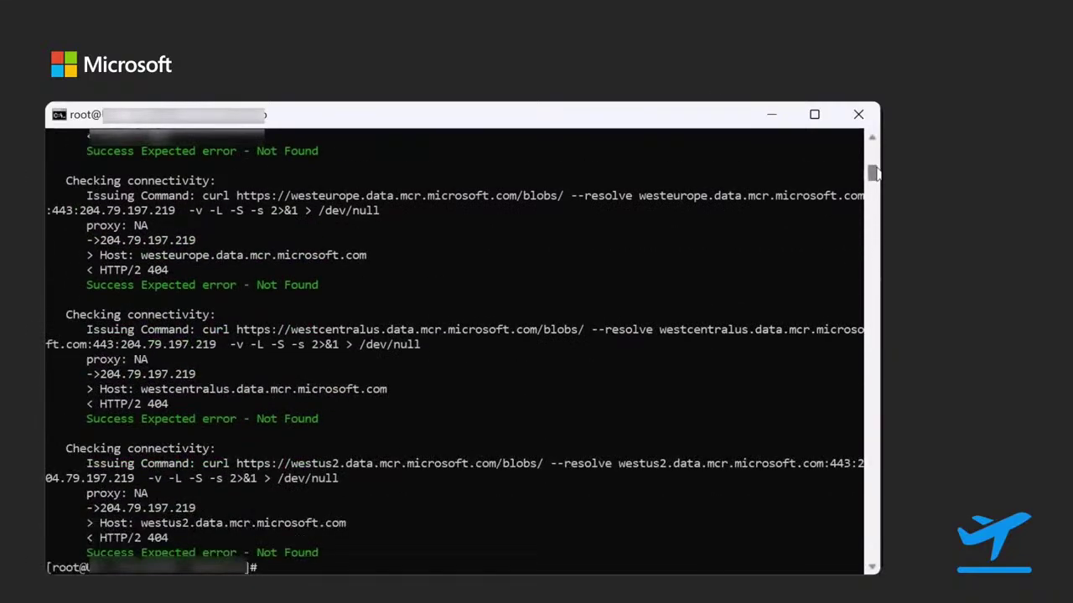
pyautogui.moveTo(873, 172)
pyautogui.mouseDown()
pyautogui.moveTo(875, 155)
pyautogui.moveTo(874, 180)
pyautogui.mouseUp()
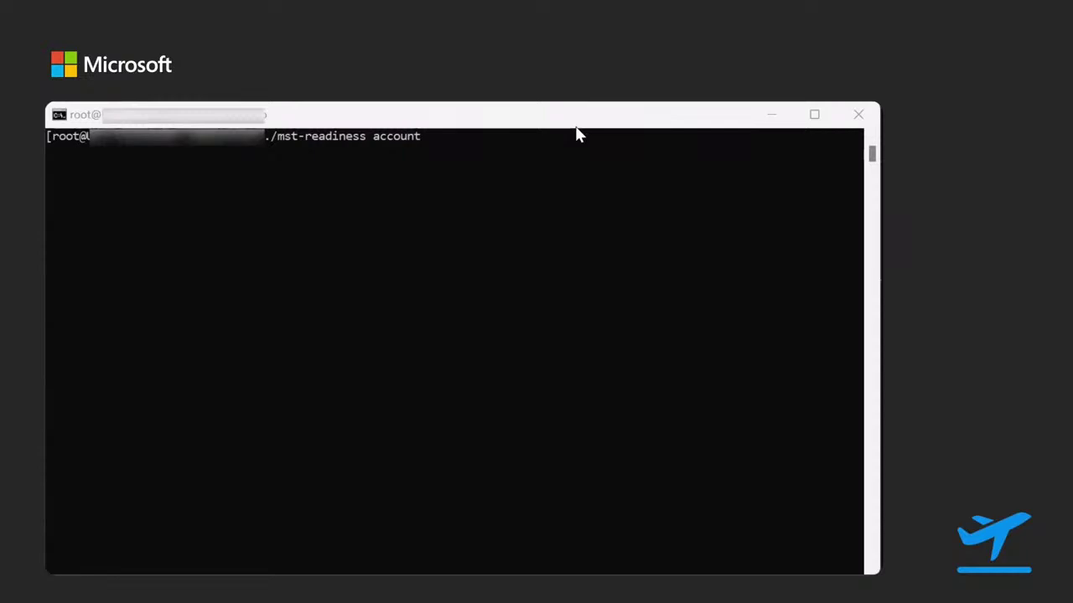
# - Run ./mst-readiness account in the SSH terminal to get a device-login code
pyautogui.click(578, 134)
pyautogui.press('Return')
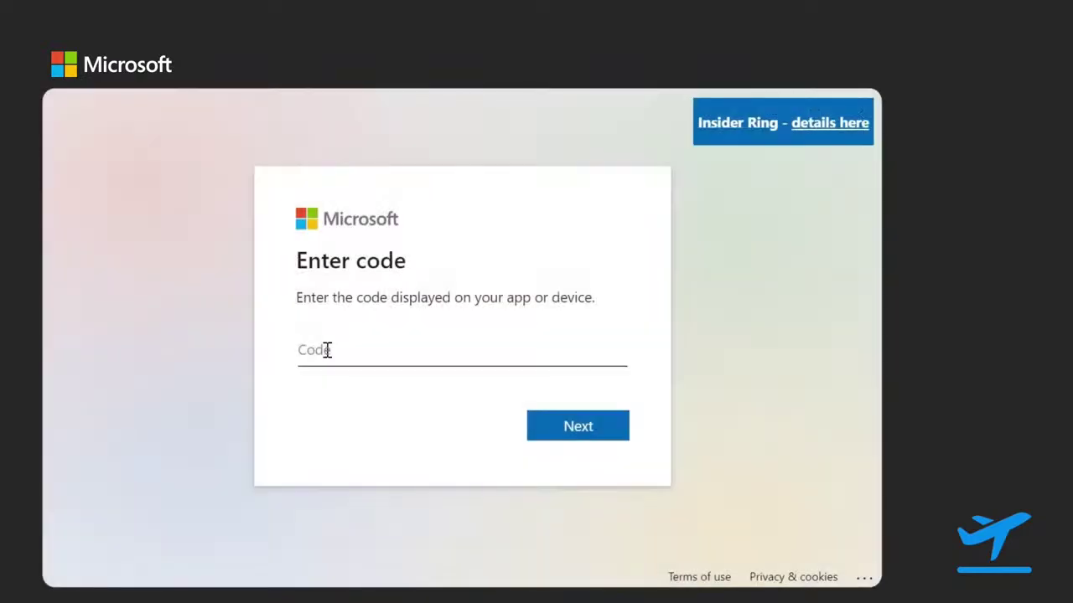
# - Paste the device sign-in code on the devicelogin page and submit it
pyautogui.rightClick(327, 350)
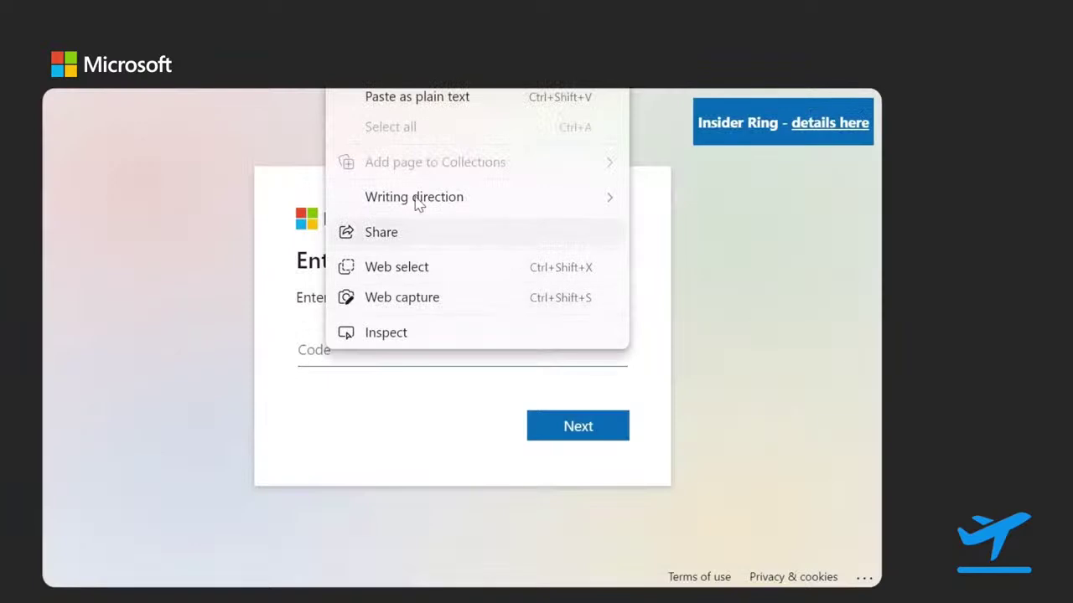
pyautogui.write('RJJRD4ANS')
pyautogui.click(590, 429)
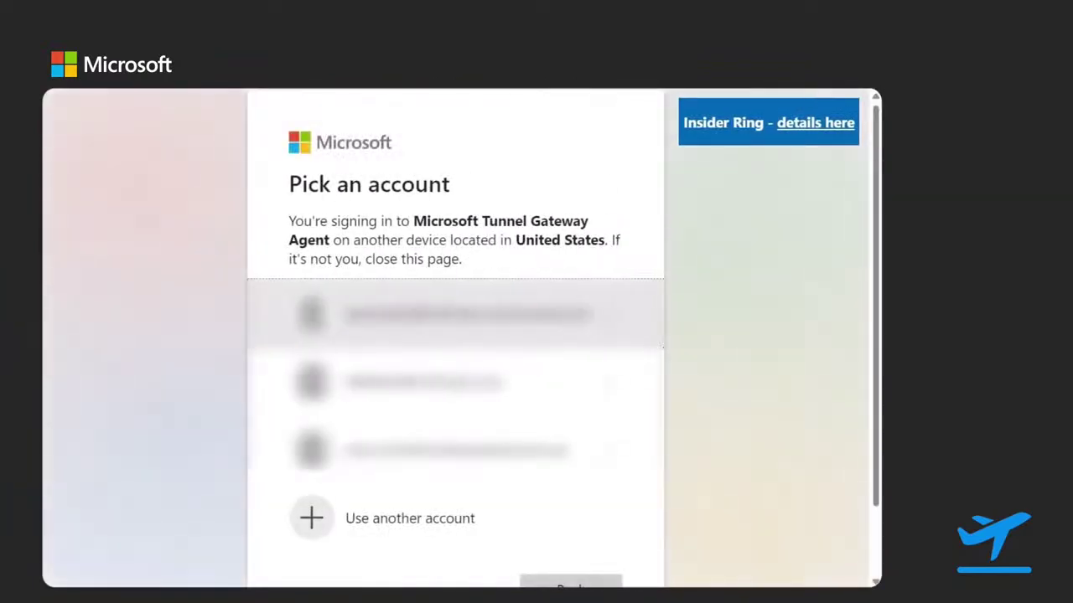
# - Sign in with the admin account, verify with the texted code, and confirm the Tunnel Gateway Agent sign-in
pyautogui.click(539, 314)
pyautogui.click(503, 337)
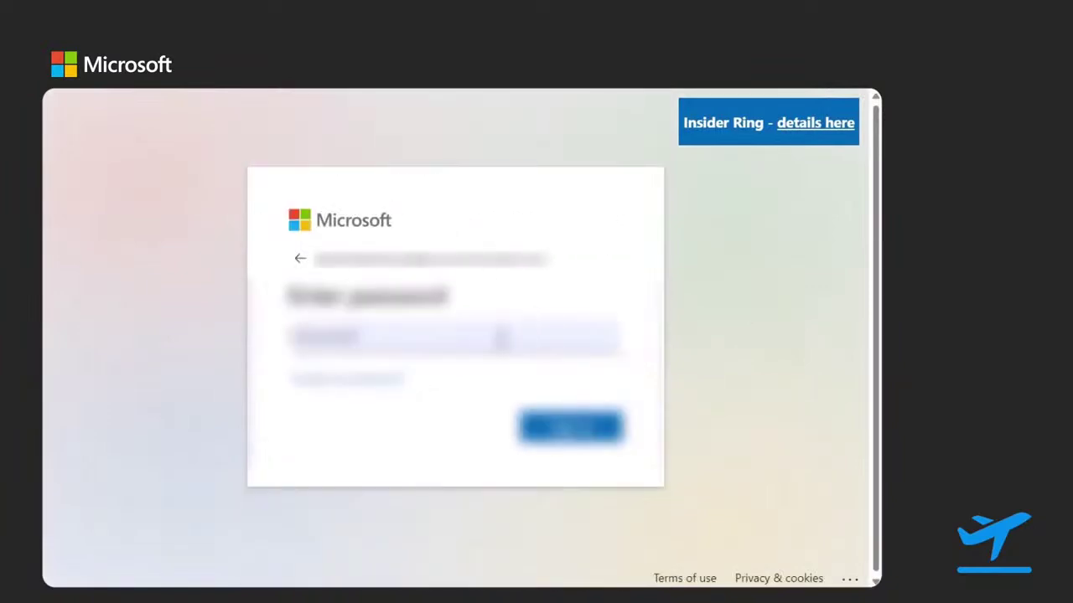
pyautogui.hotkey('ctrl', 'v')
pyautogui.click(576, 440)
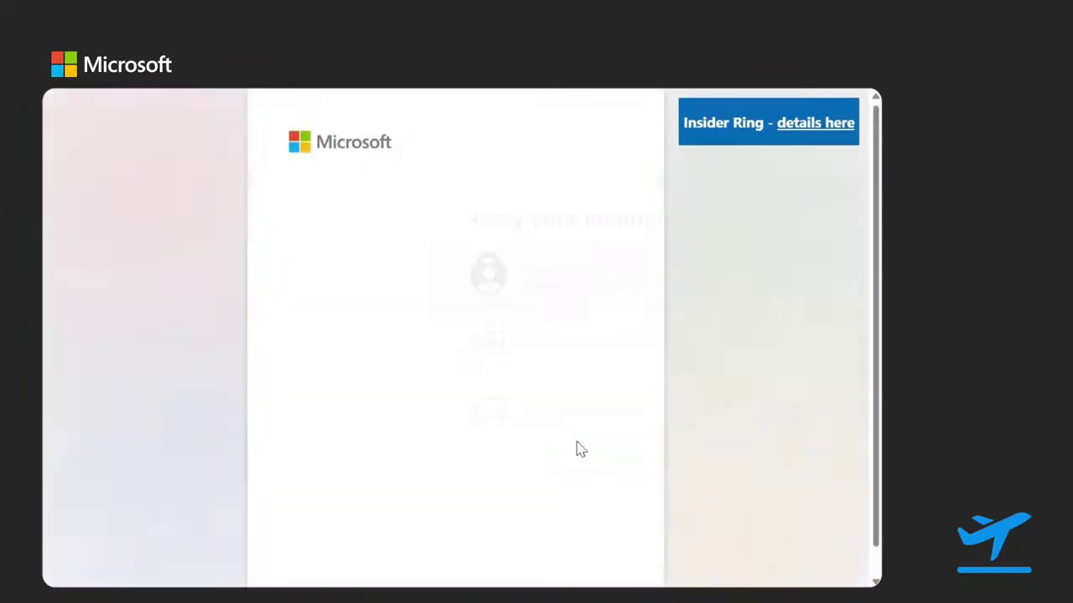
pyautogui.click(469, 411)
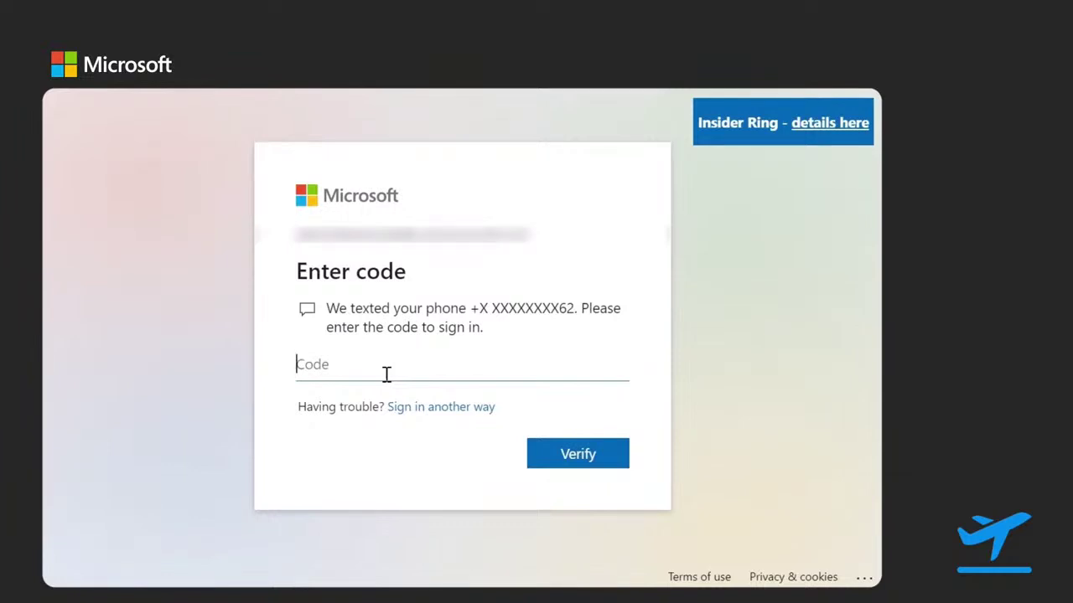
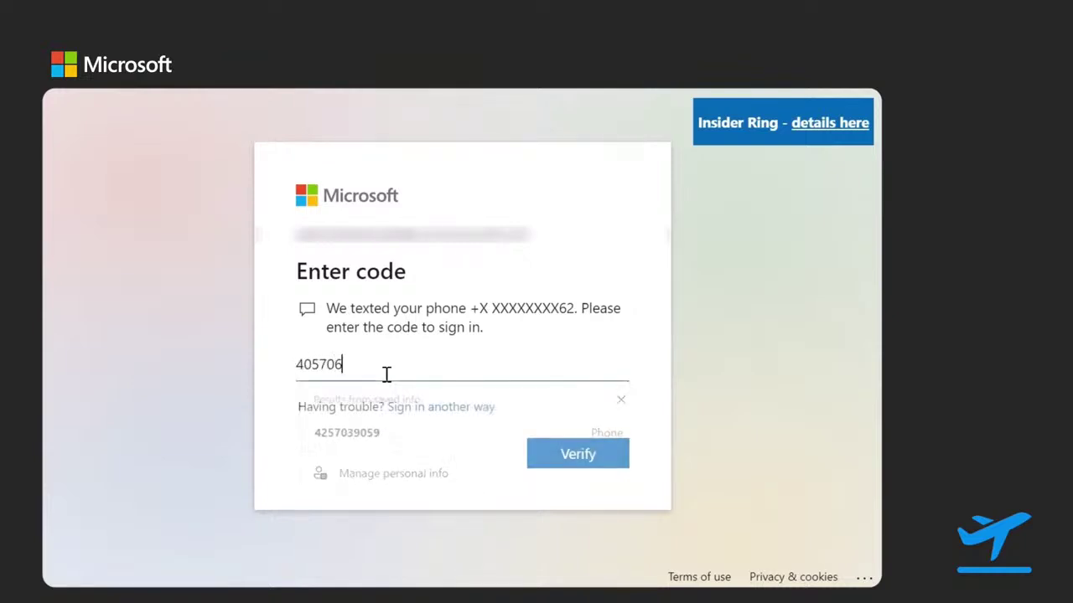
pyautogui.click(575, 460)
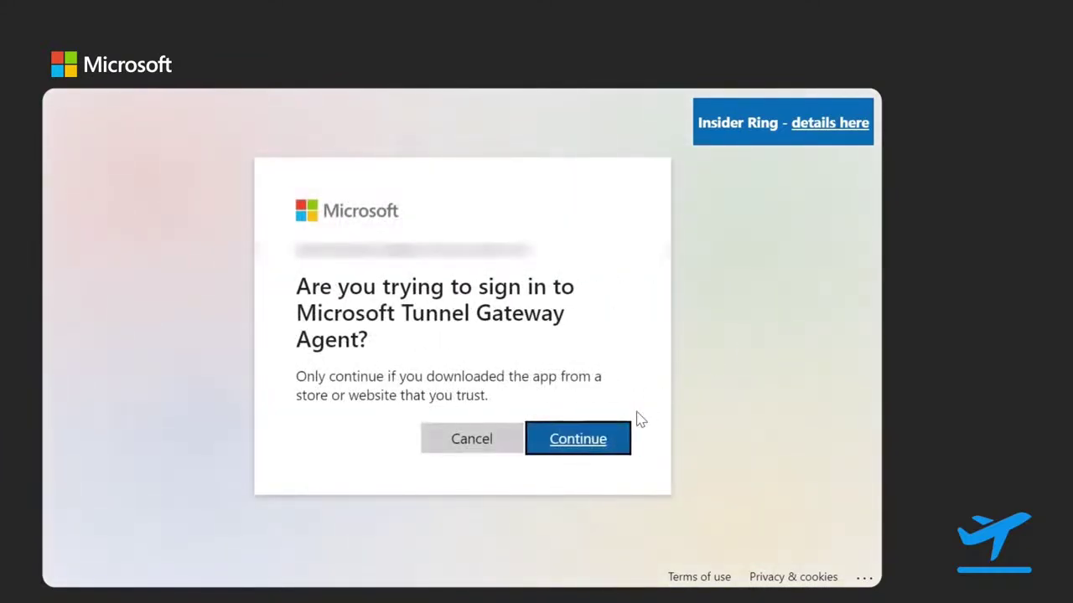
pyautogui.click(602, 449)
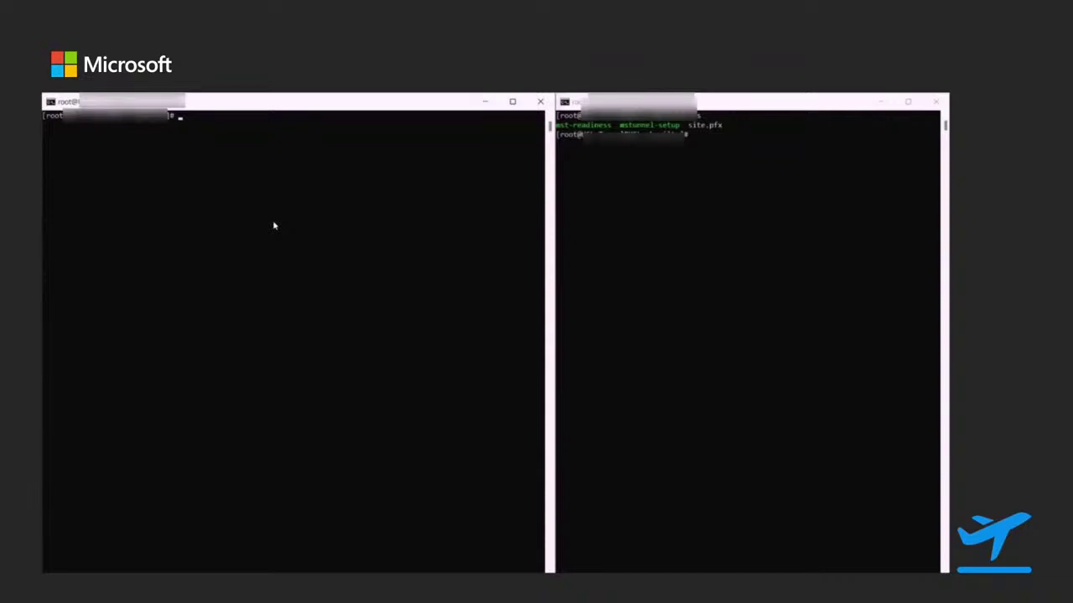
# - Download mstunnel-setup with wget, make it executable with chmod +x, and list the folder with ls
pyautogui.rightClick(273, 225)
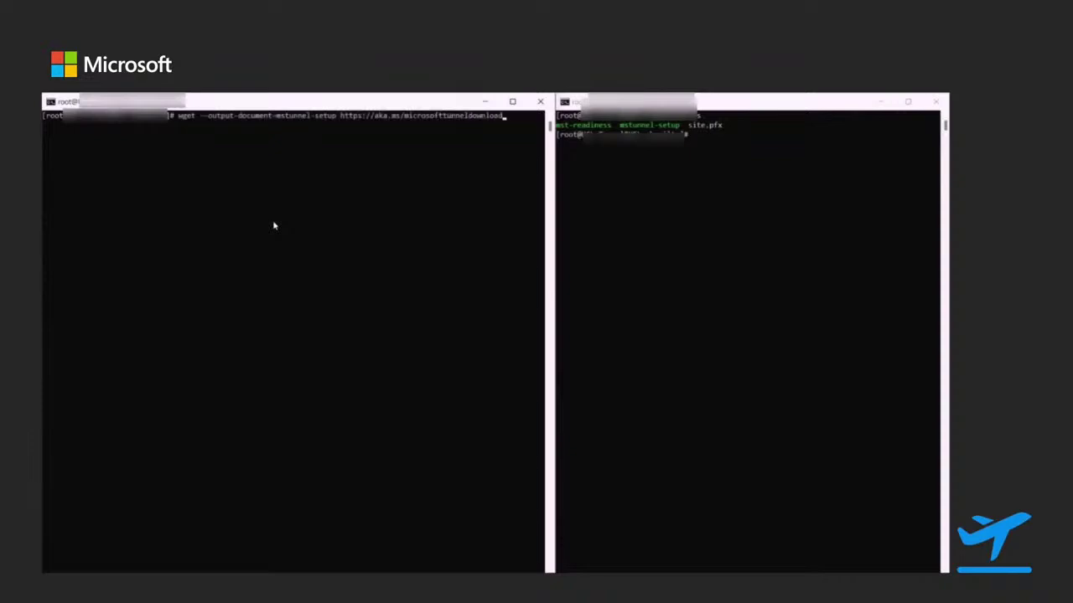
pyautogui.press('Return')
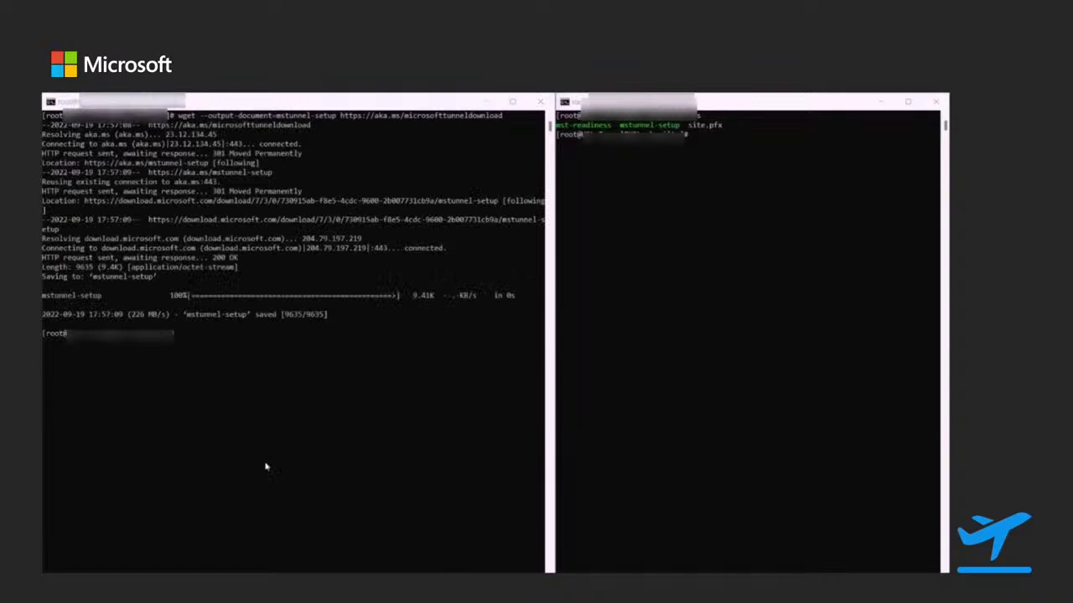
pyautogui.click(218, 421)
pyautogui.rightClick(218, 420)
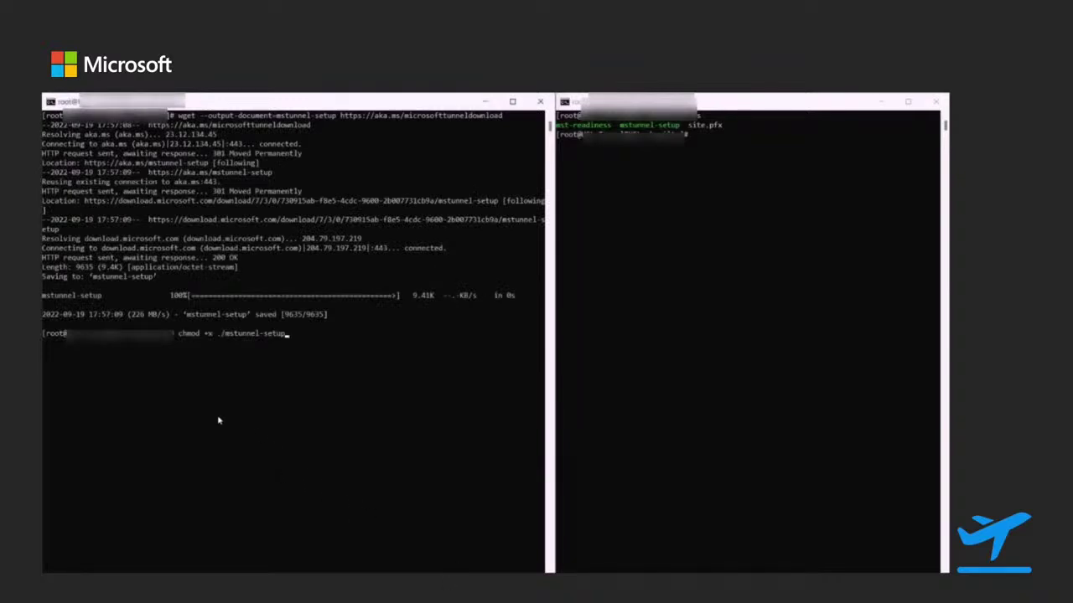
pyautogui.press('Return')
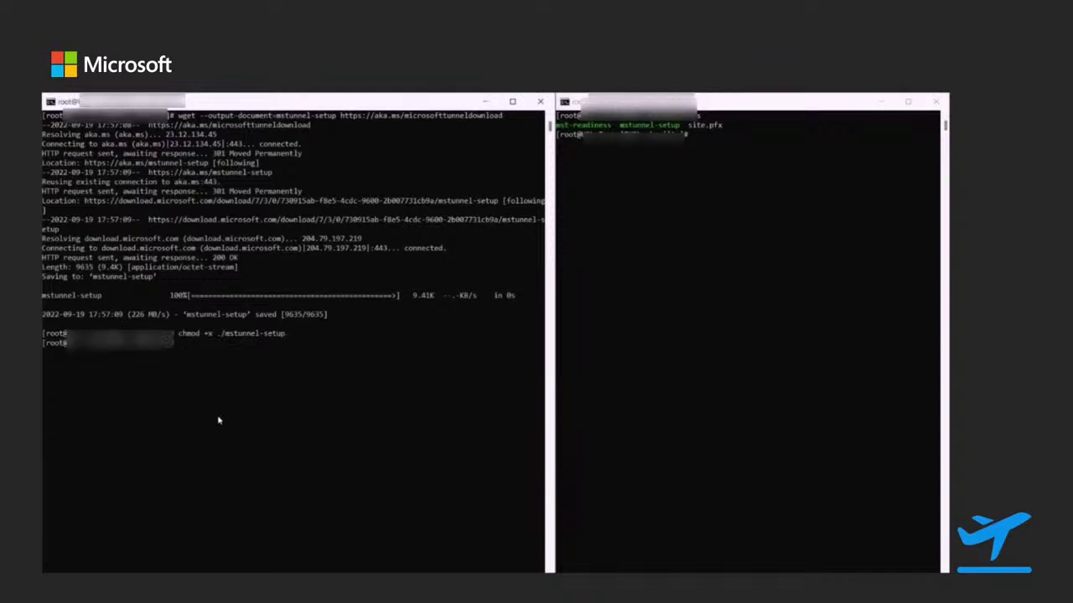
pyautogui.write('ls')
pyautogui.press('Return')
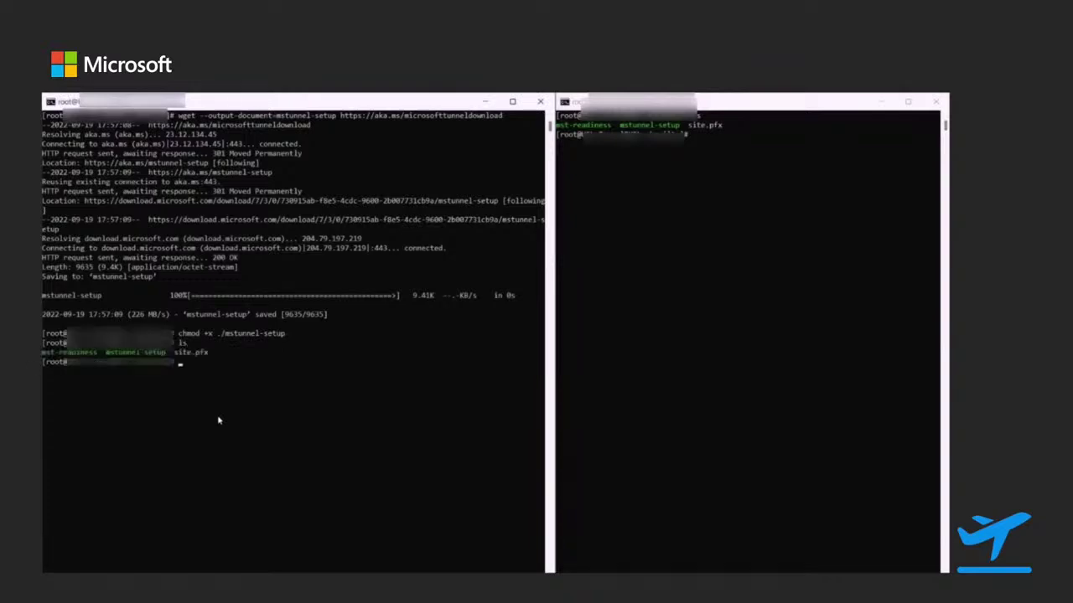
# - Start the installer with ./mstunnel-setup in the left terminal session
pyautogui.click(692, 134)
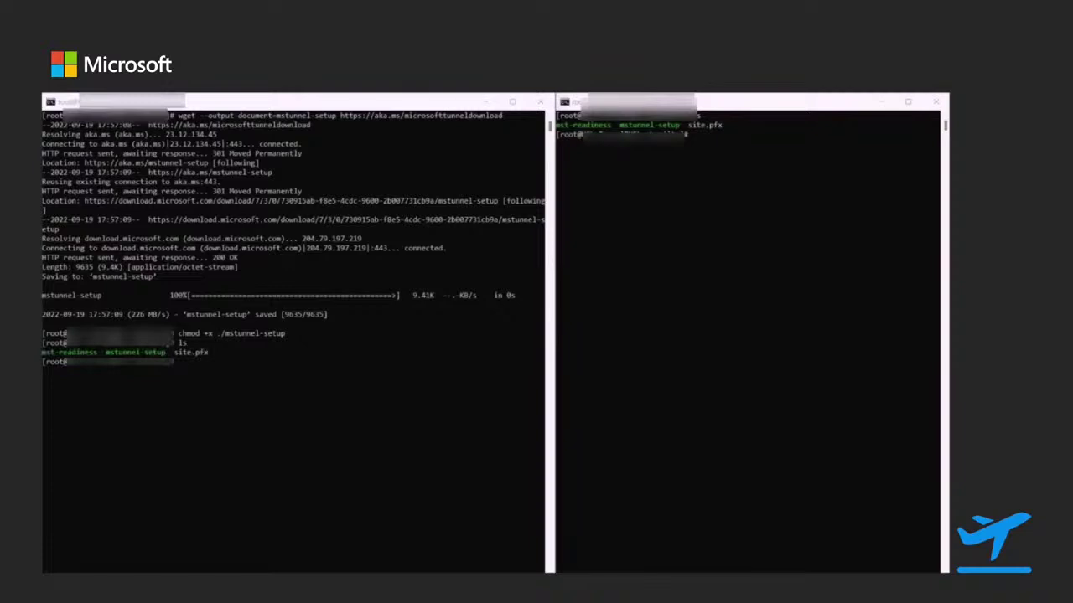
pyautogui.click(266, 408)
pyautogui.write('./mstunnel-setup')
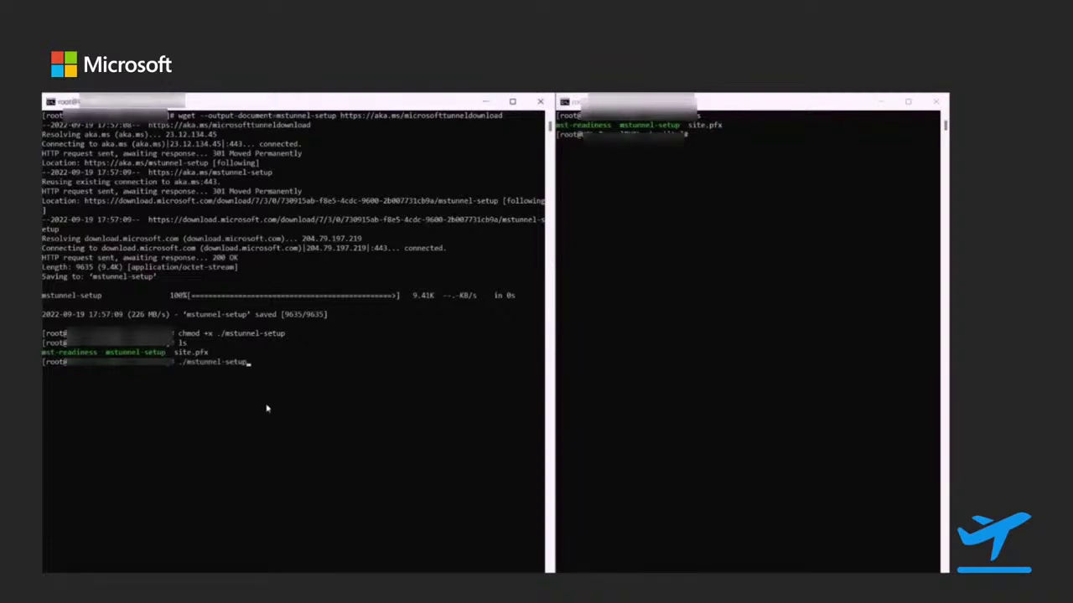
pyautogui.press('Return')
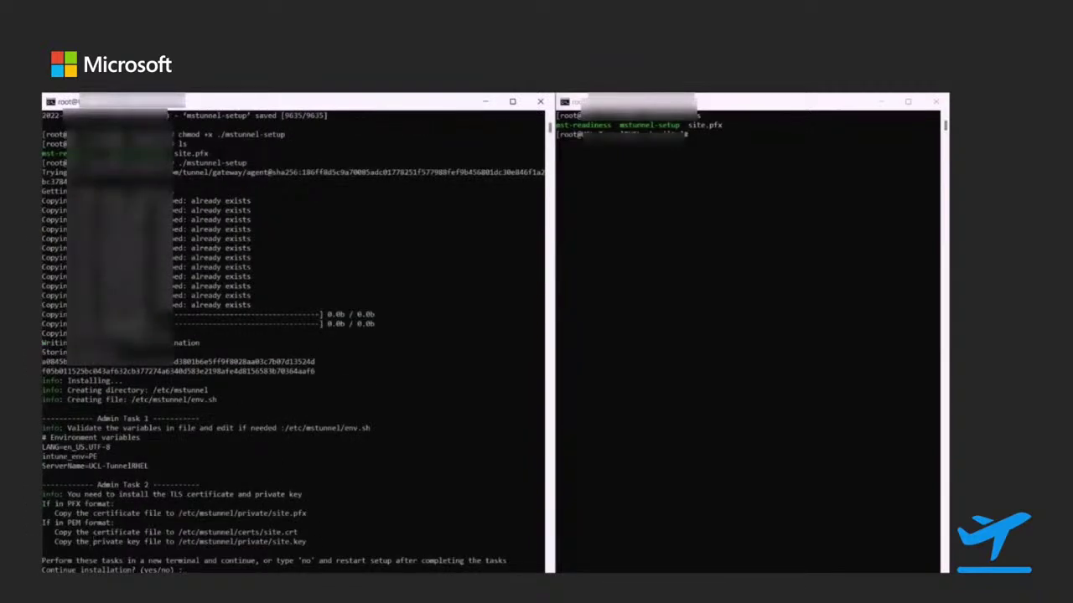
# - Copy site.pfx to /etc/mstunnel/private/site.pfx in the right terminal session
pyautogui.hotkey('alt', 'Tab')
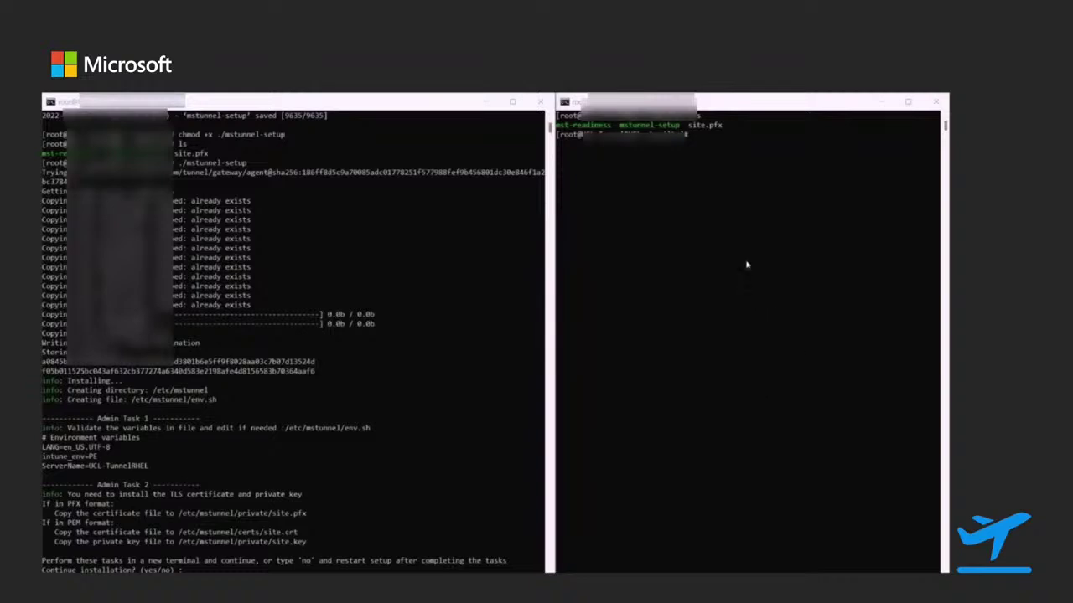
pyautogui.click(716, 248)
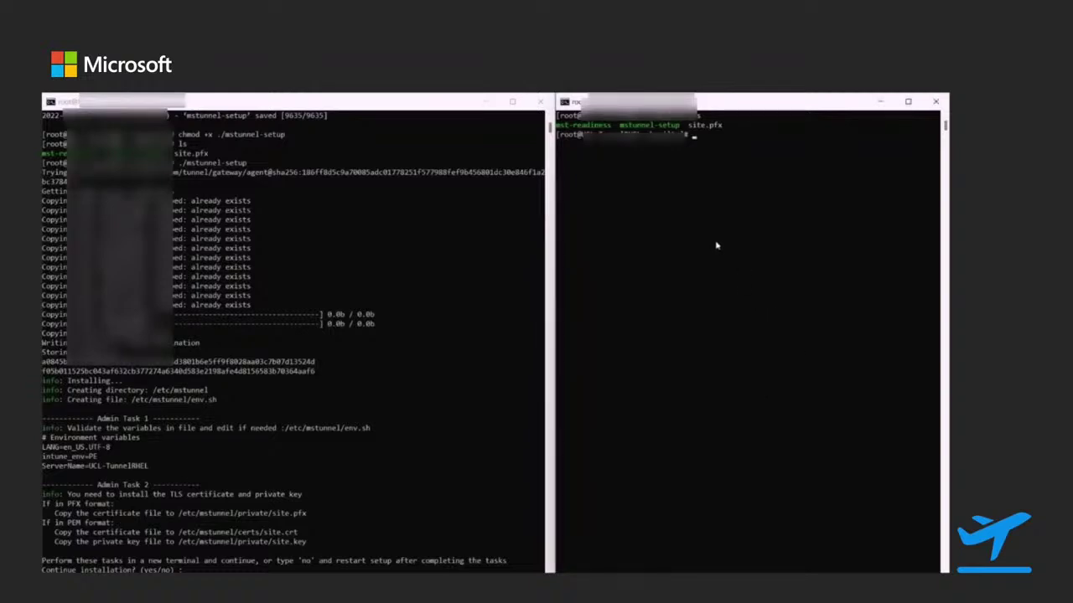
pyautogui.rightClick(716, 246)
pyautogui.press('Return')
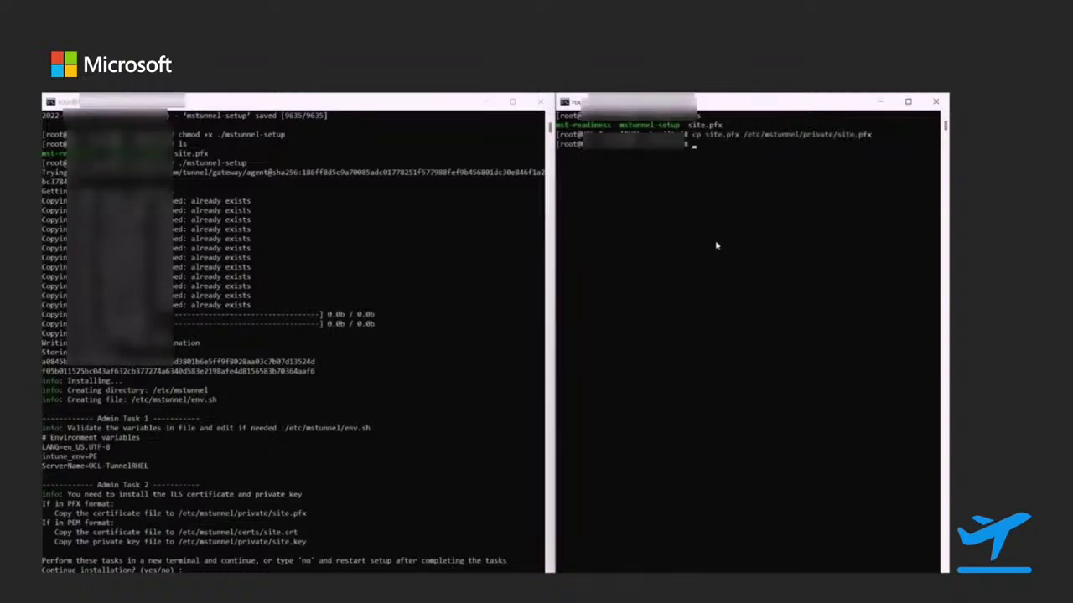
# - Answer yes to continue setup and enter the certificate import password
pyautogui.click(406, 463)
pyautogui.write('yes')
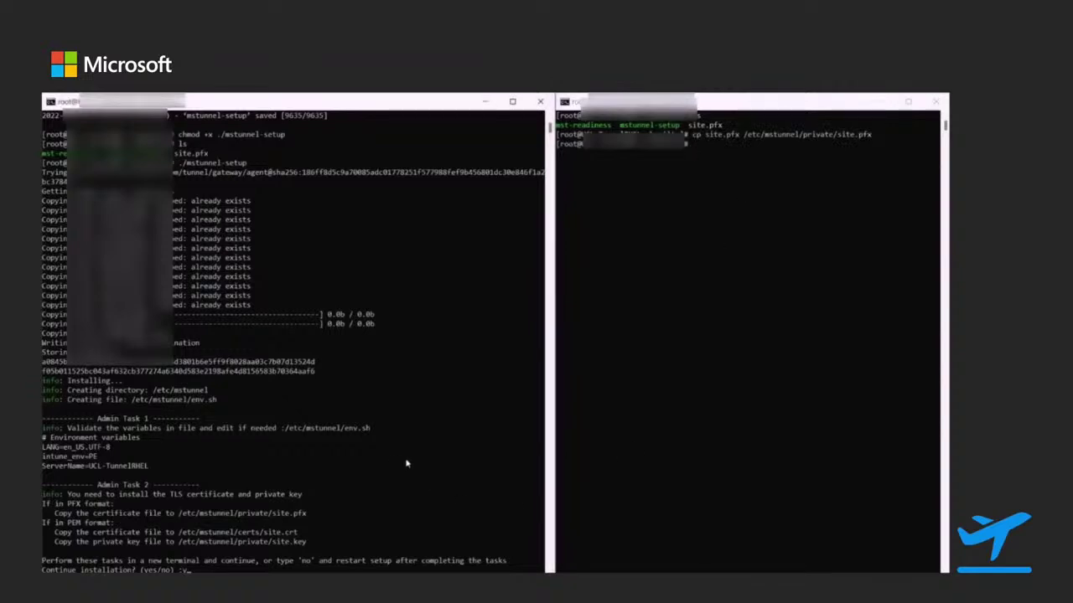
pyautogui.press('Return')
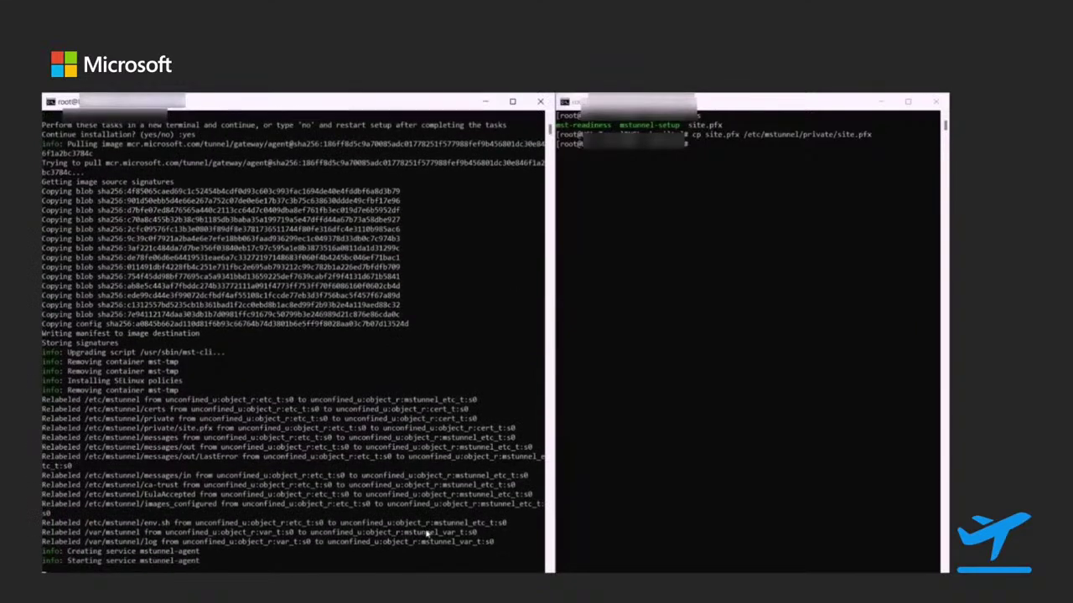
pyautogui.click(304, 543)
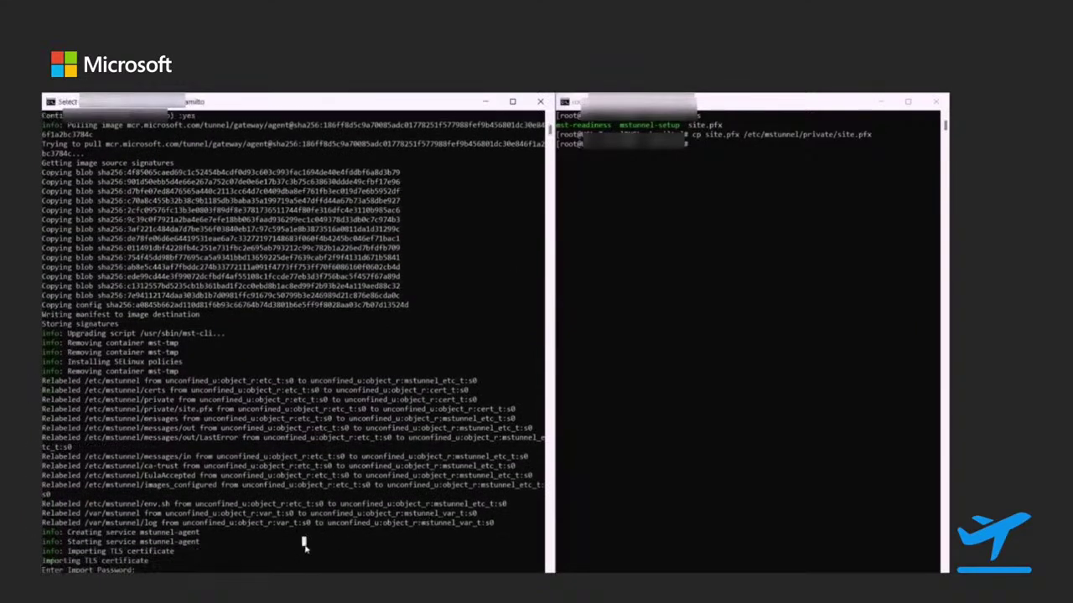
pyautogui.rightClick(306, 549)
pyautogui.press('Return')
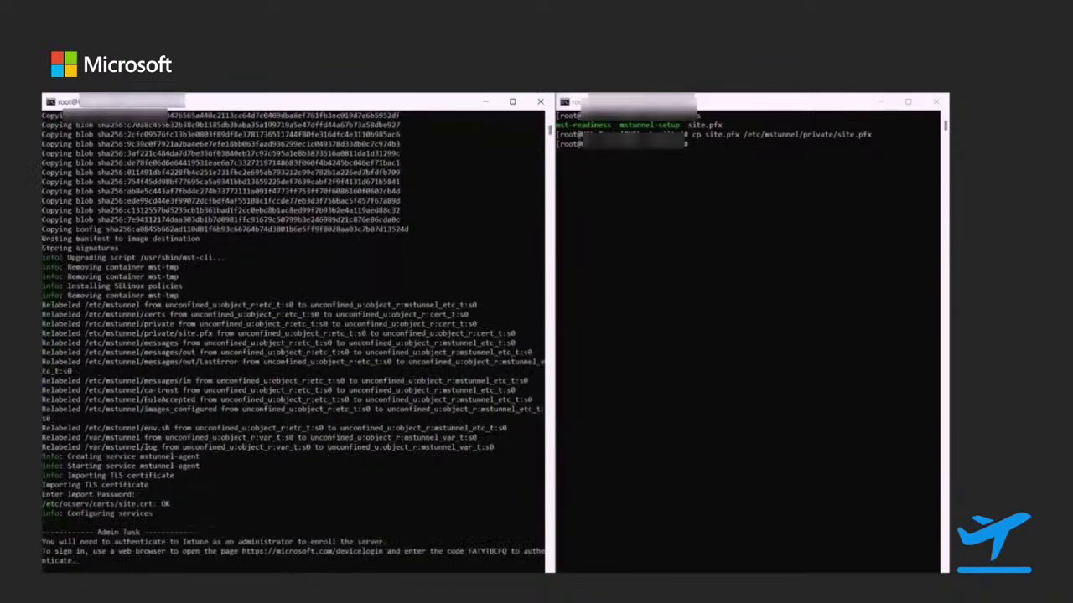
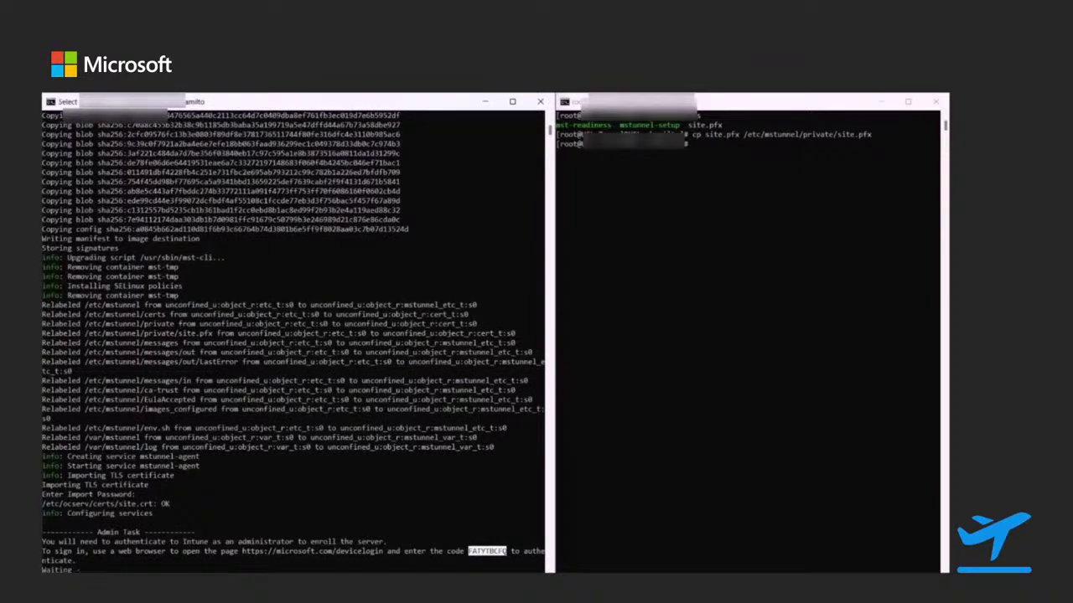
# - Copy the device login code shown by the Tunnel installer in the SSH console
pyautogui.press('Return')
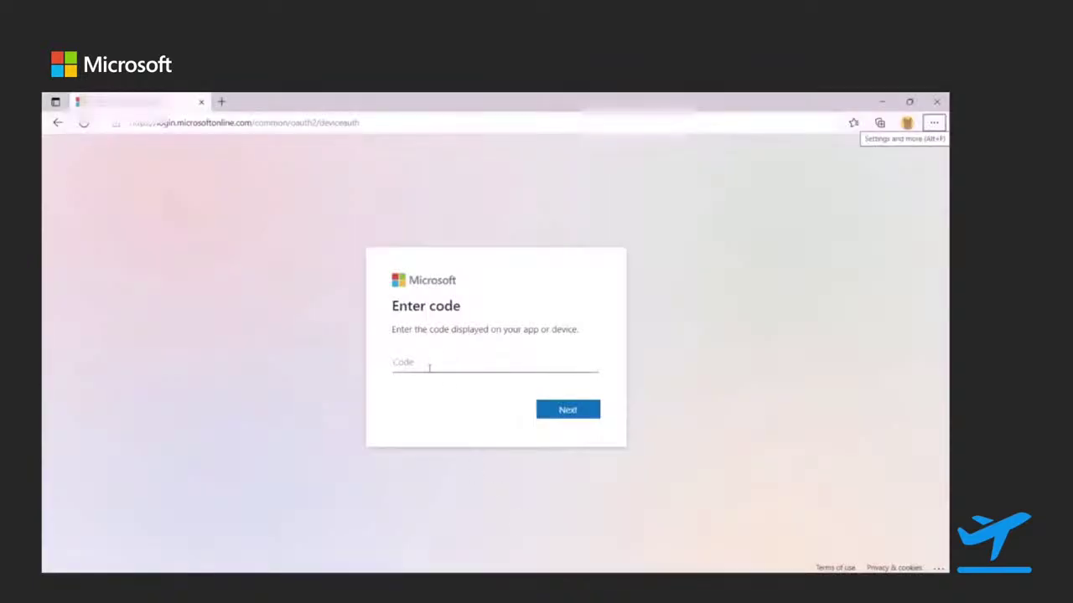
# - Paste the device code and sign in to Microsoft Tunnel Gateway Agent with the admin account
pyautogui.rightClick(429, 366)
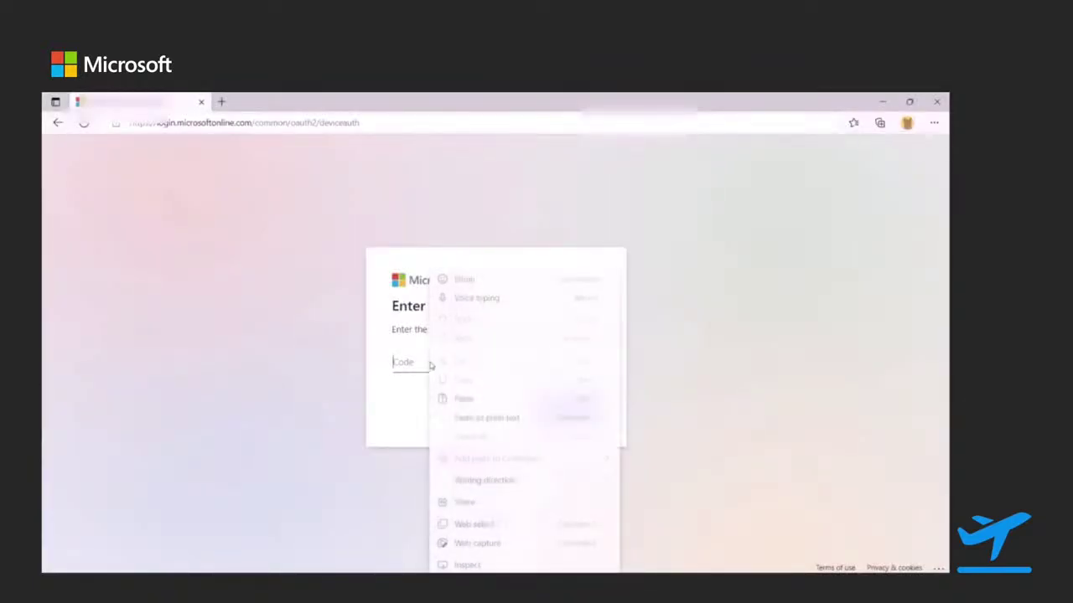
pyautogui.click(463, 399)
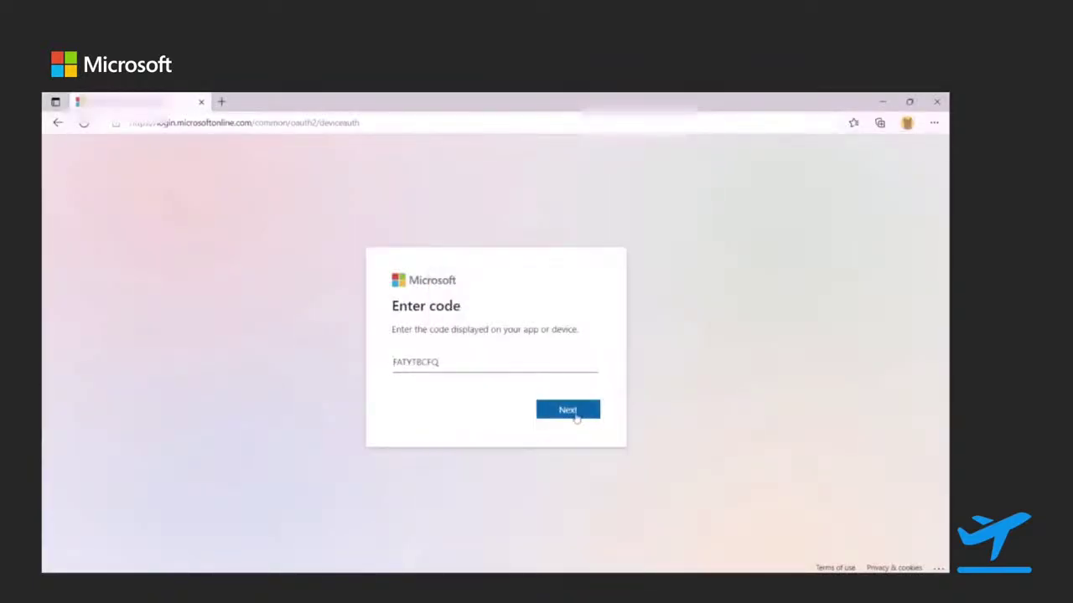
pyautogui.click(575, 413)
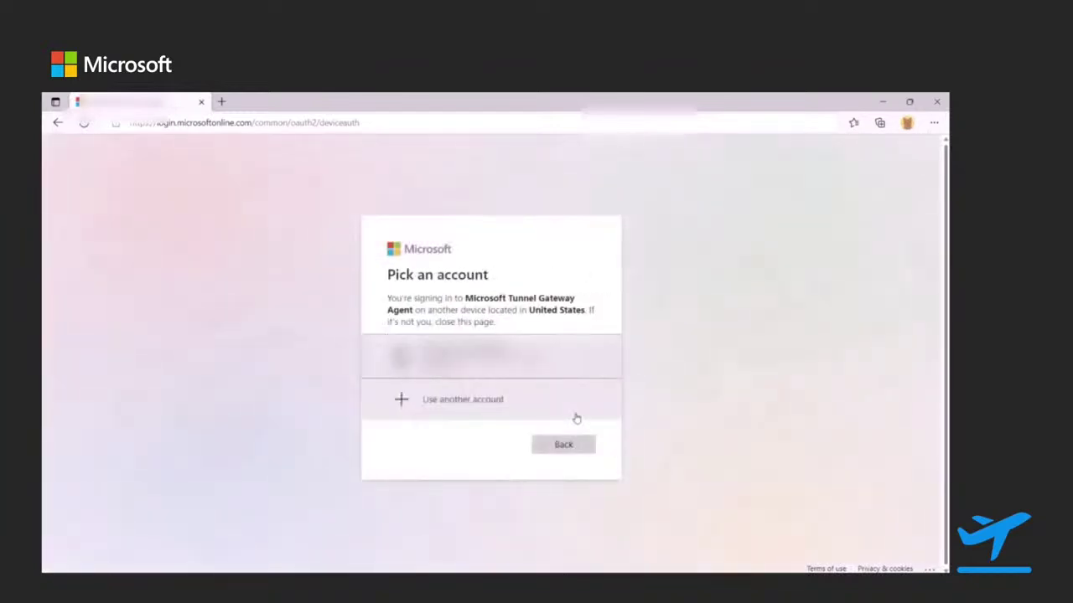
pyautogui.click(491, 357)
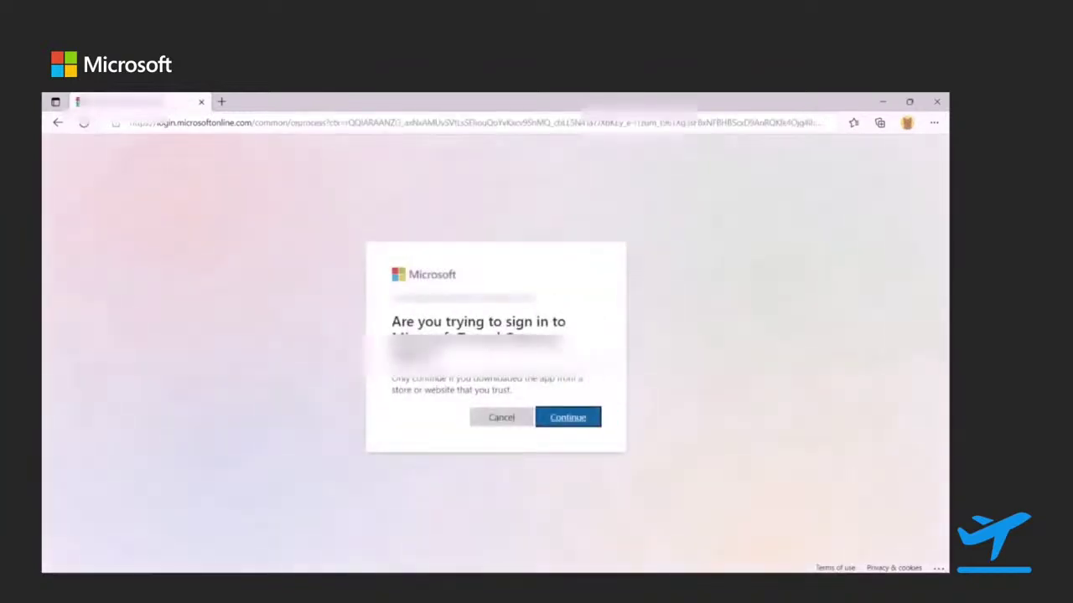
pyautogui.click(566, 419)
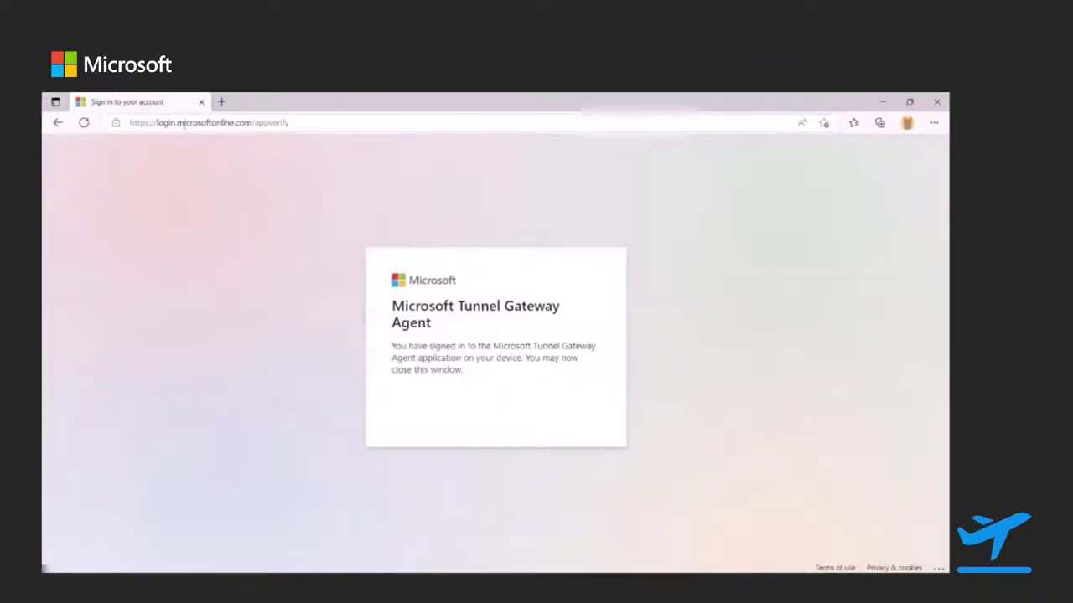
# - Open Endpoint Manager admin center and show the Servers list under Tenant administration > Microsoft Tunnel Gateway
pyautogui.click(257, 124)
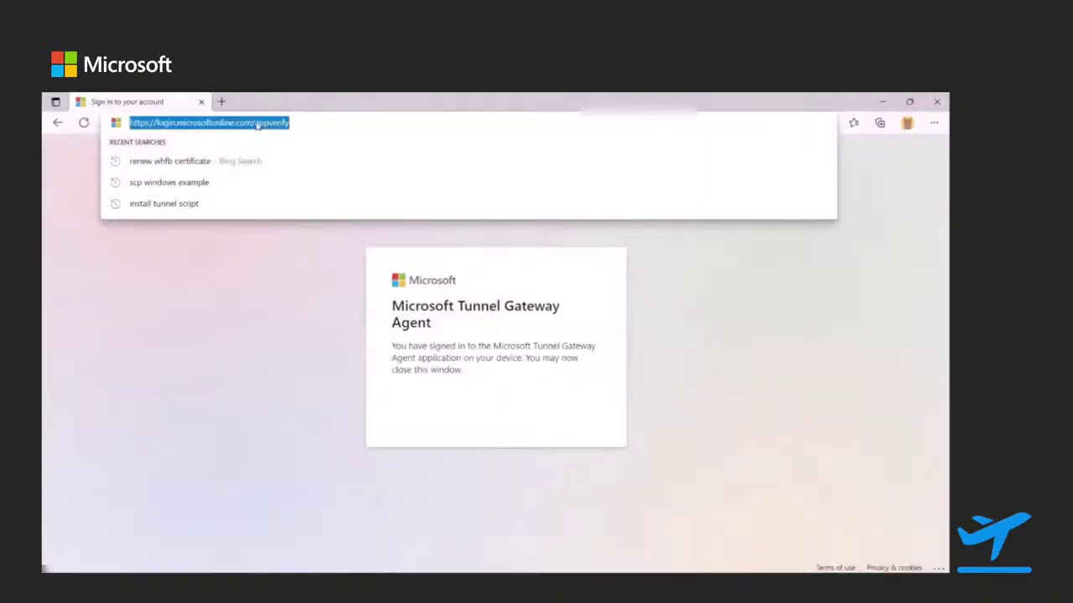
pyautogui.write('manage')
pyautogui.press('Return')
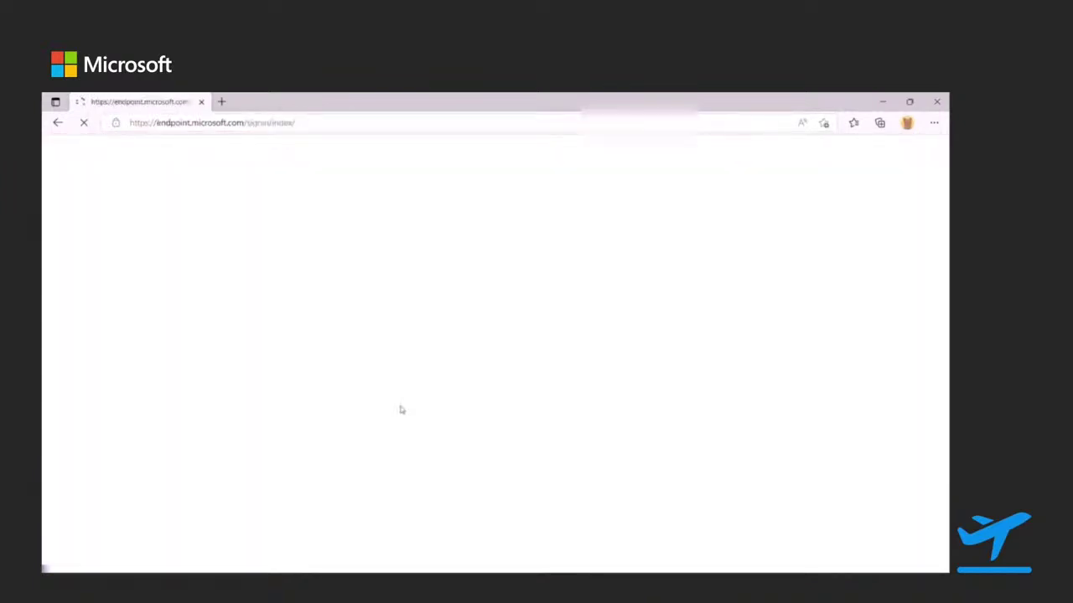
pyautogui.click(122, 358)
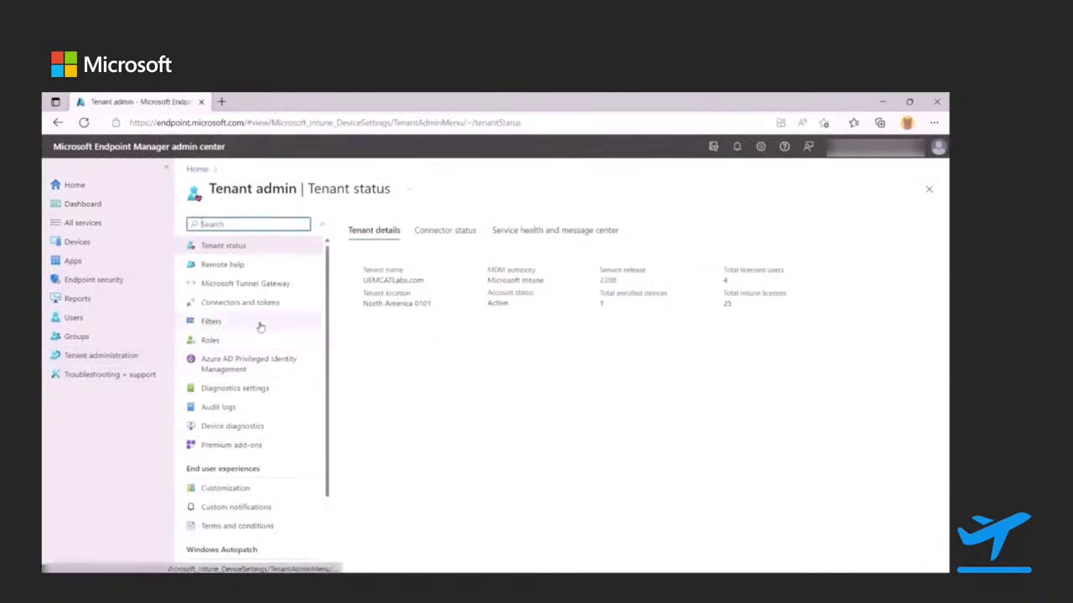
pyautogui.click(254, 285)
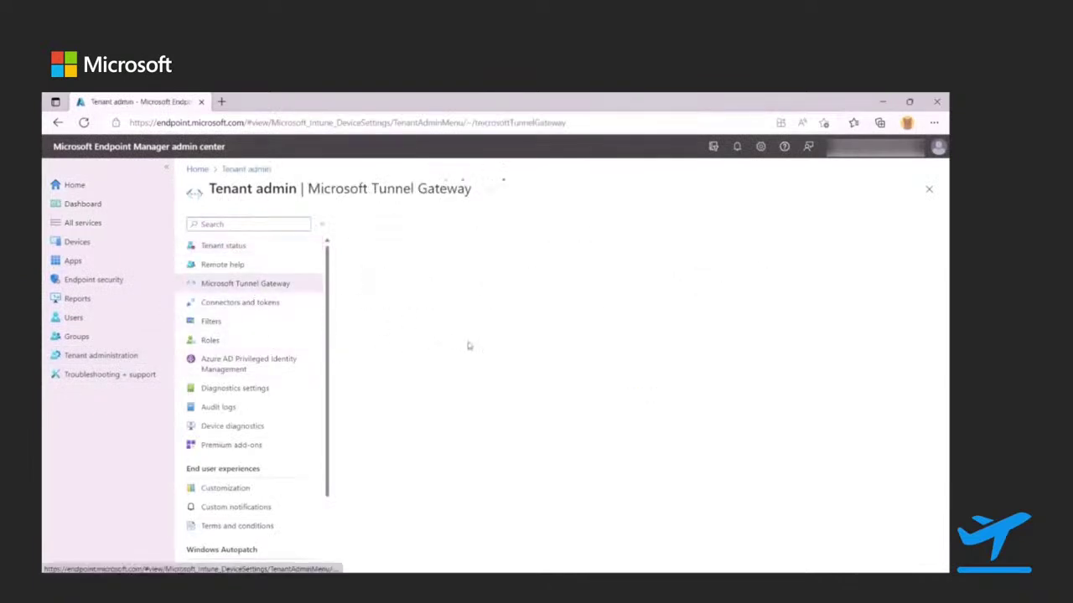
pyautogui.click(605, 231)
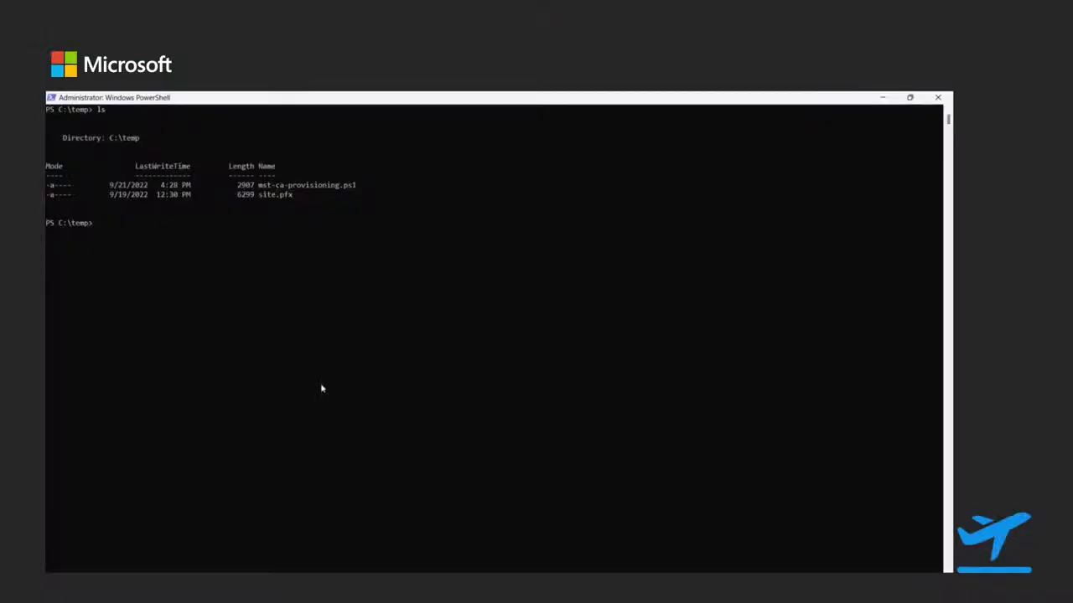
# - Run mst-ca-provisioning.ps1 and sign in with the account password and a text-message verification code
pyautogui.press('Tab')
pyautogui.press('Return')
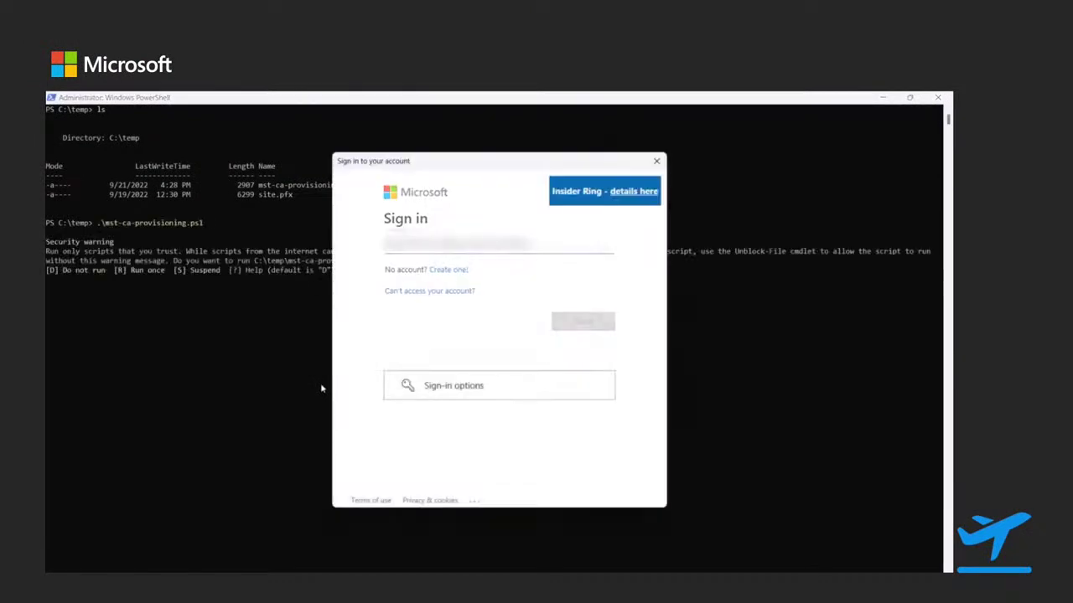
pyautogui.press('Return')
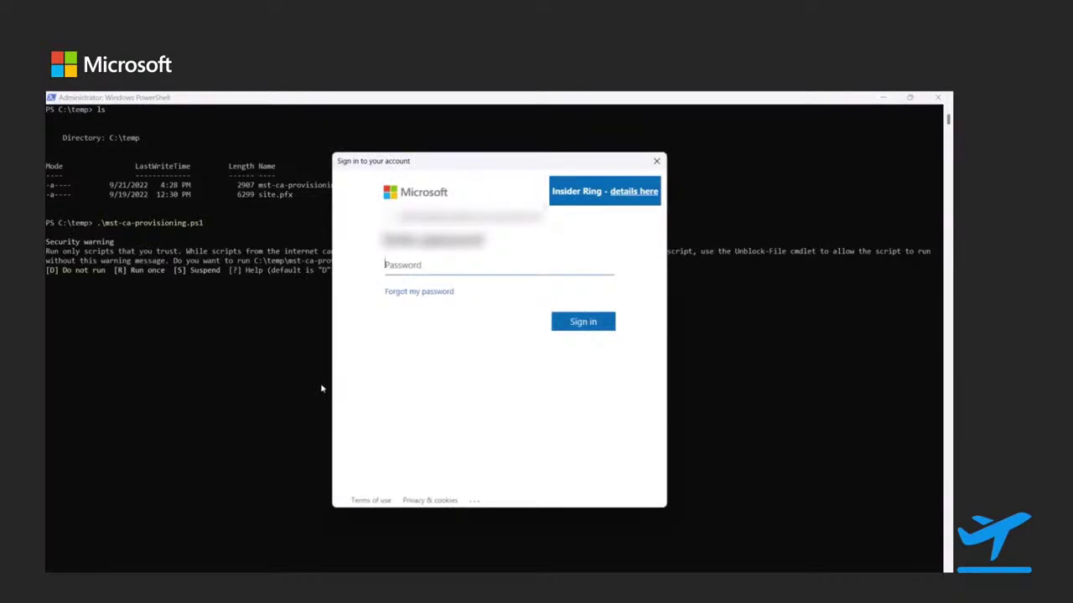
pyautogui.write('*******')
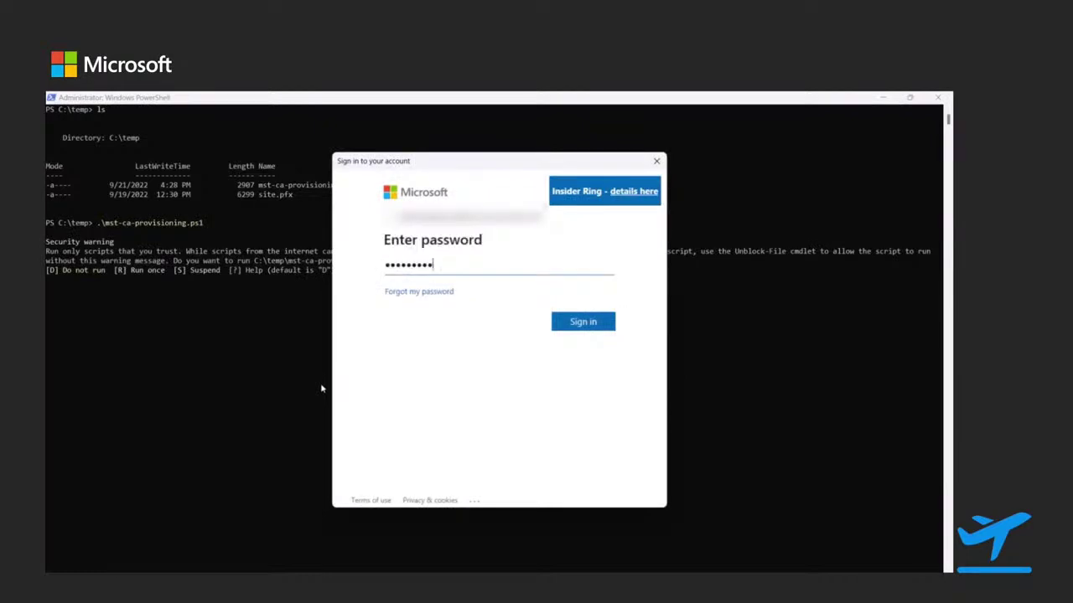
pyautogui.write('****')
pyautogui.press('Return')
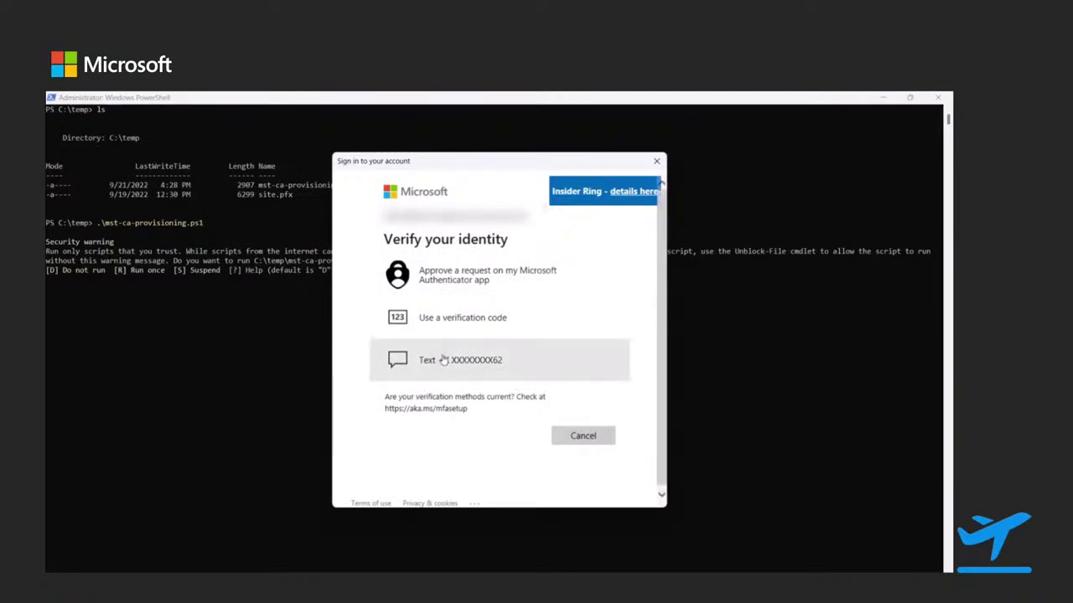
pyautogui.click(470, 357)
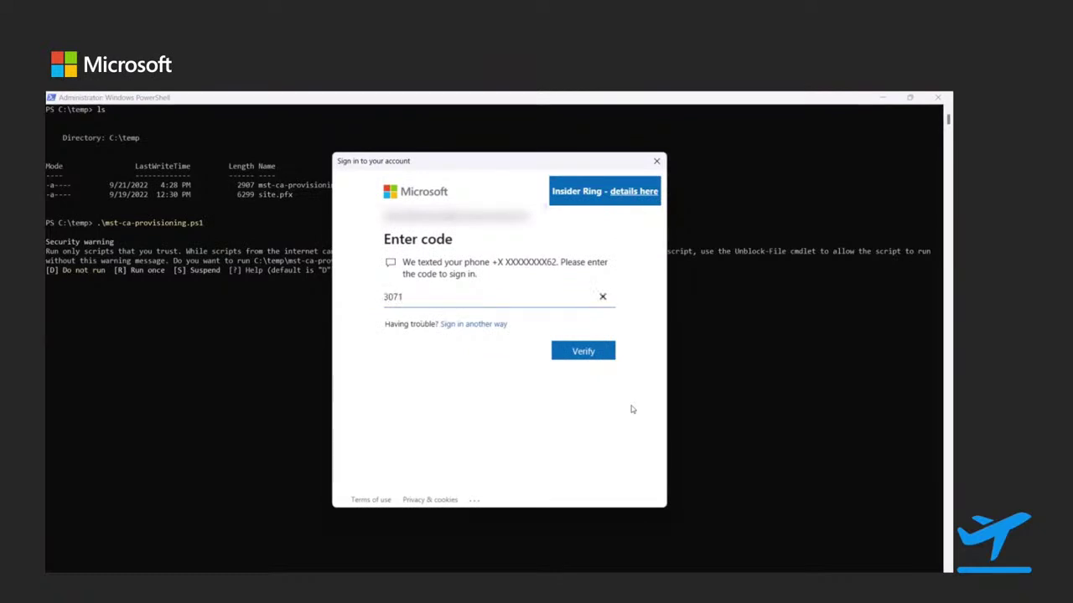
pyautogui.click(591, 352)
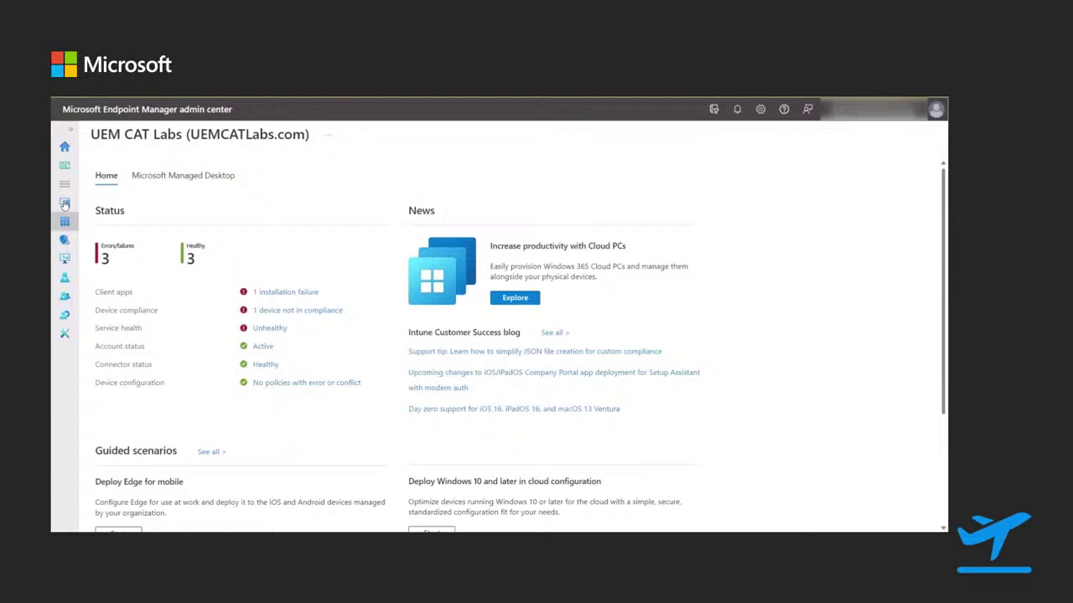
# - Start a new Conditional Access policy under Devices named 'UCL - Tunnel CA'
pyautogui.click(65, 240)
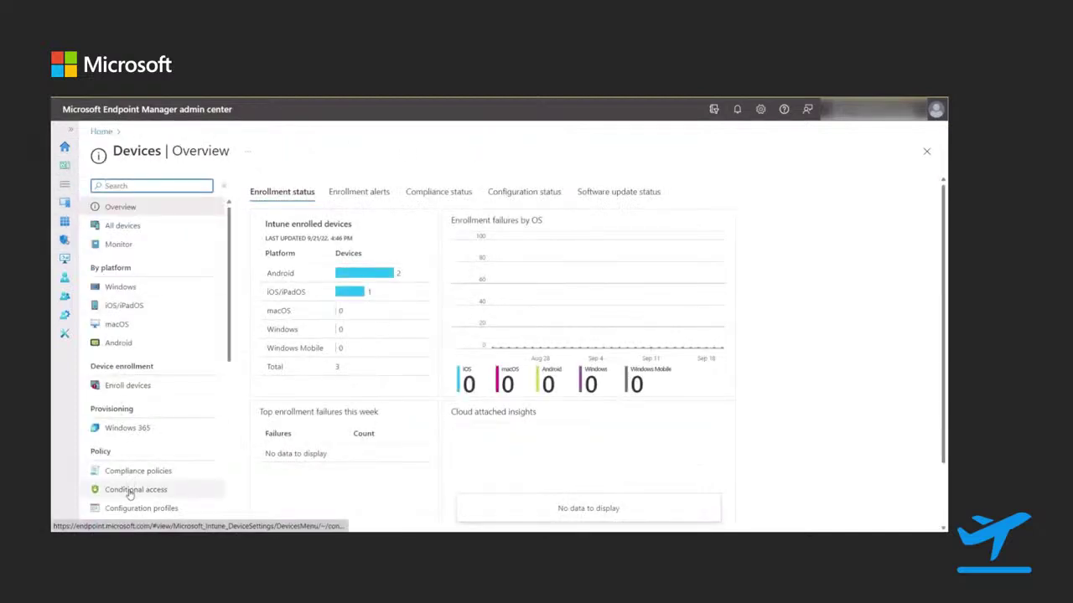
pyautogui.click(130, 491)
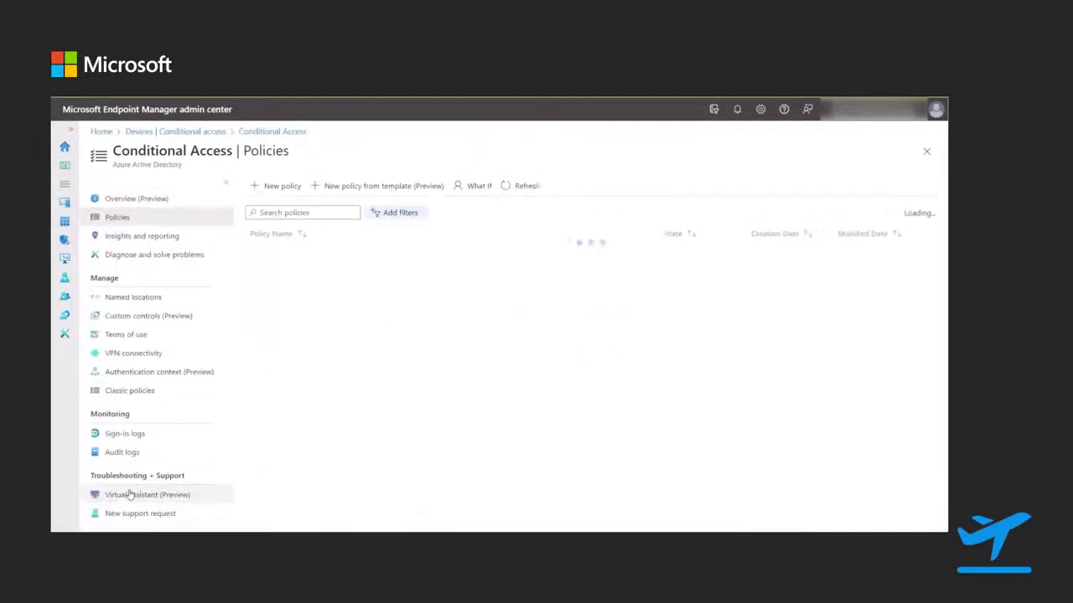
pyautogui.click(266, 186)
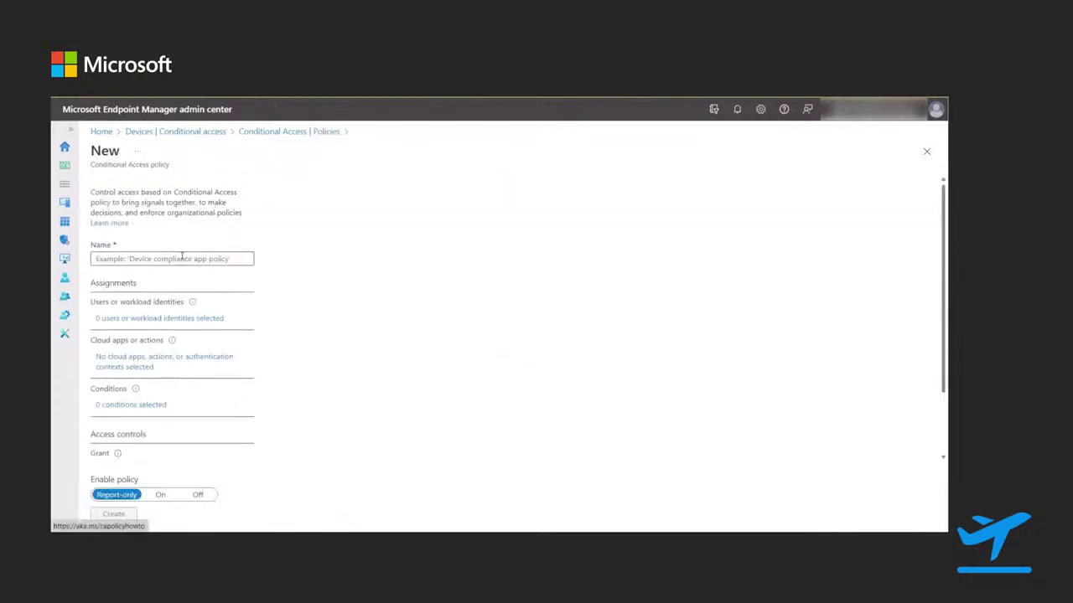
pyautogui.click(182, 258)
pyautogui.write('UCL - Tunnel CA')
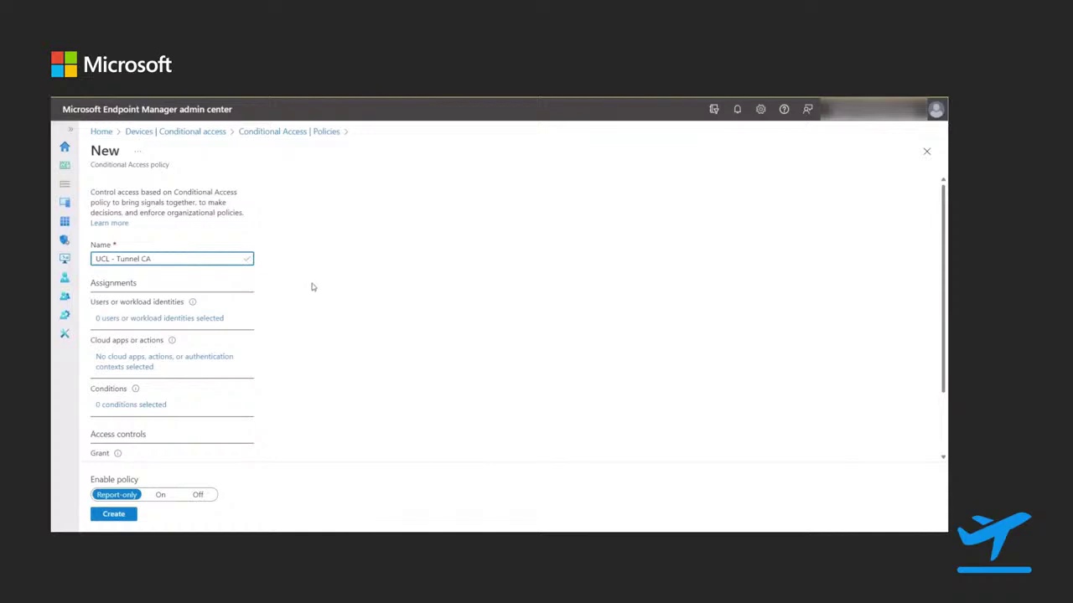
# - Apply the policy to All users and include the Microsoft Tunnel Gateway cloud app
pyautogui.click(209, 319)
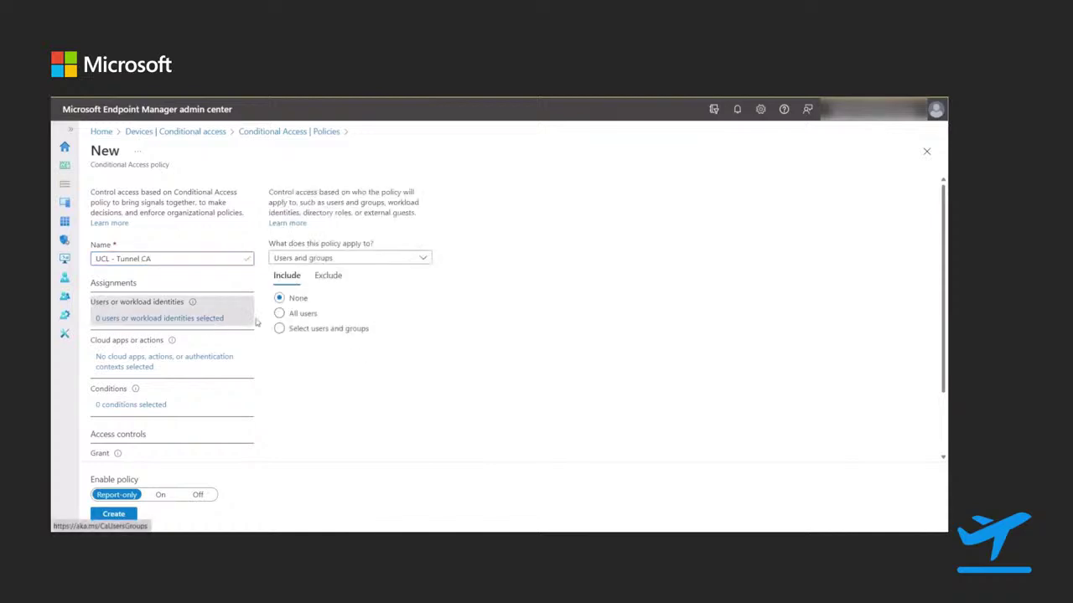
pyautogui.click(280, 314)
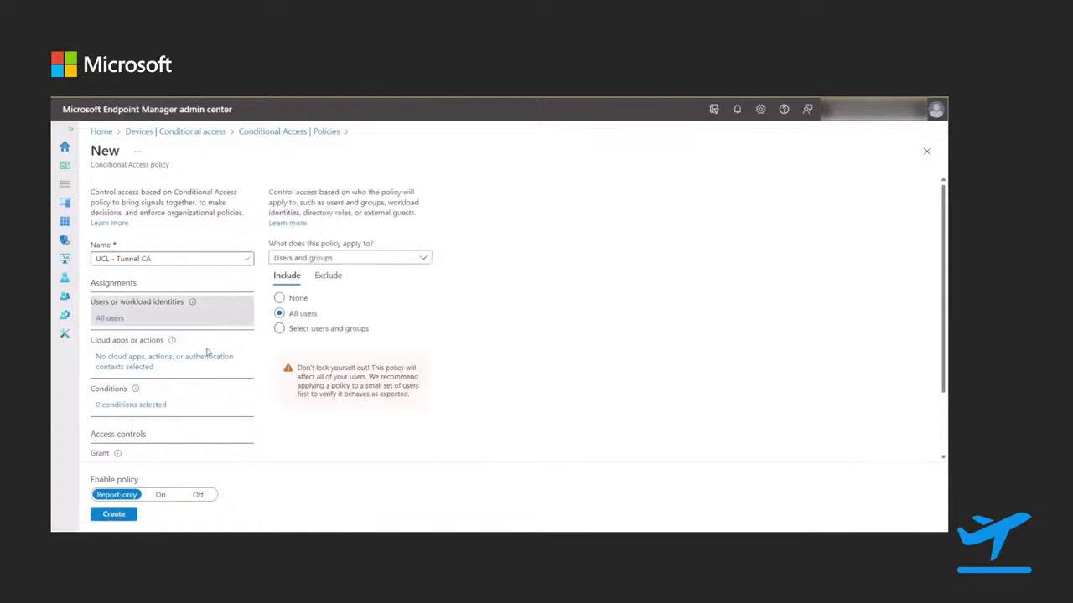
pyautogui.click(130, 362)
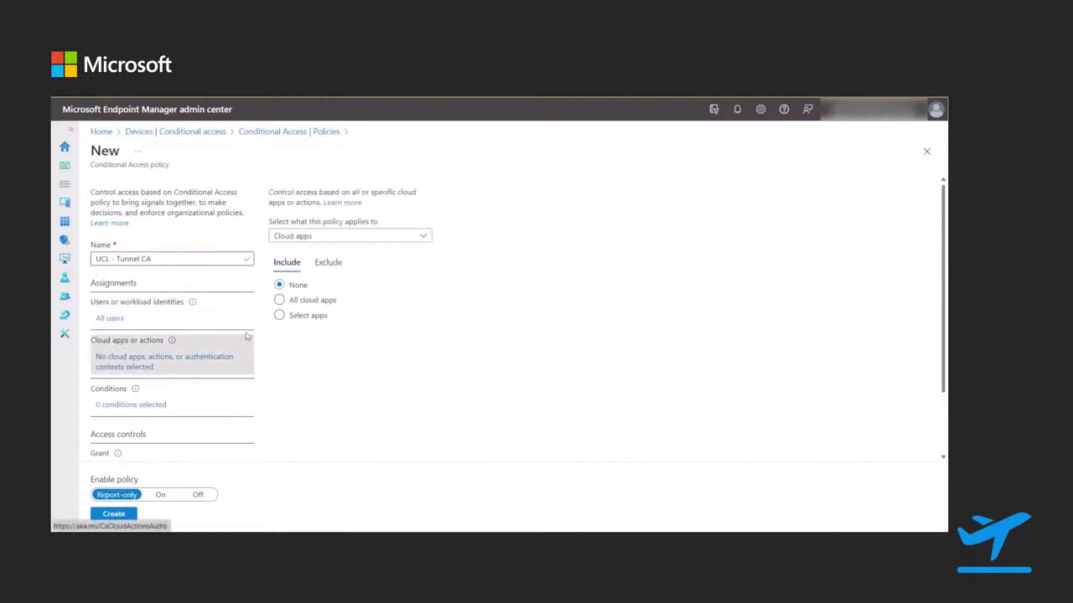
pyautogui.click(279, 315)
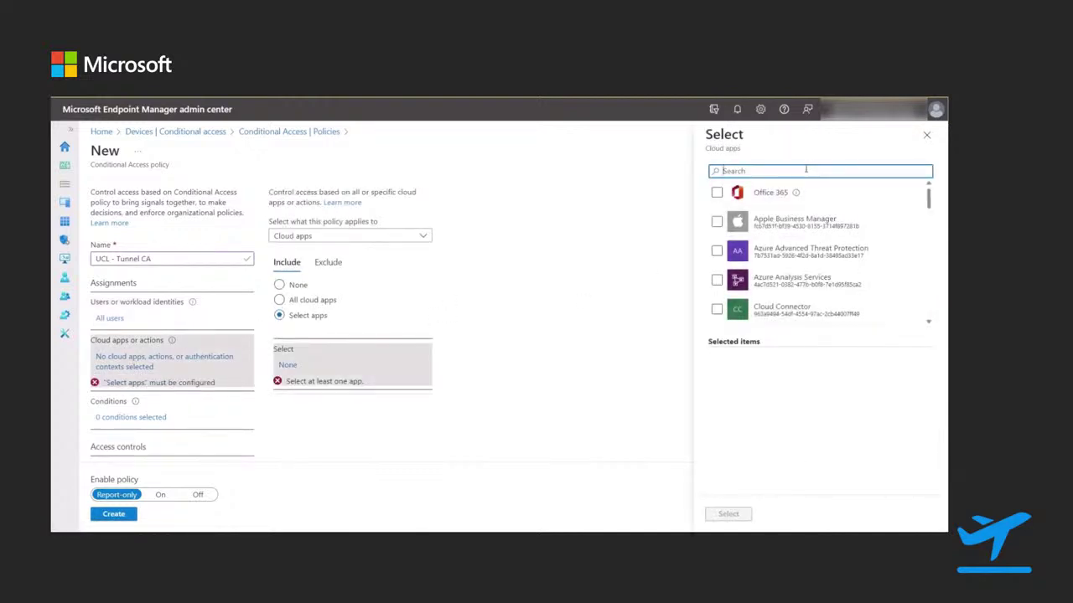
pyautogui.write('microsoft tunnel')
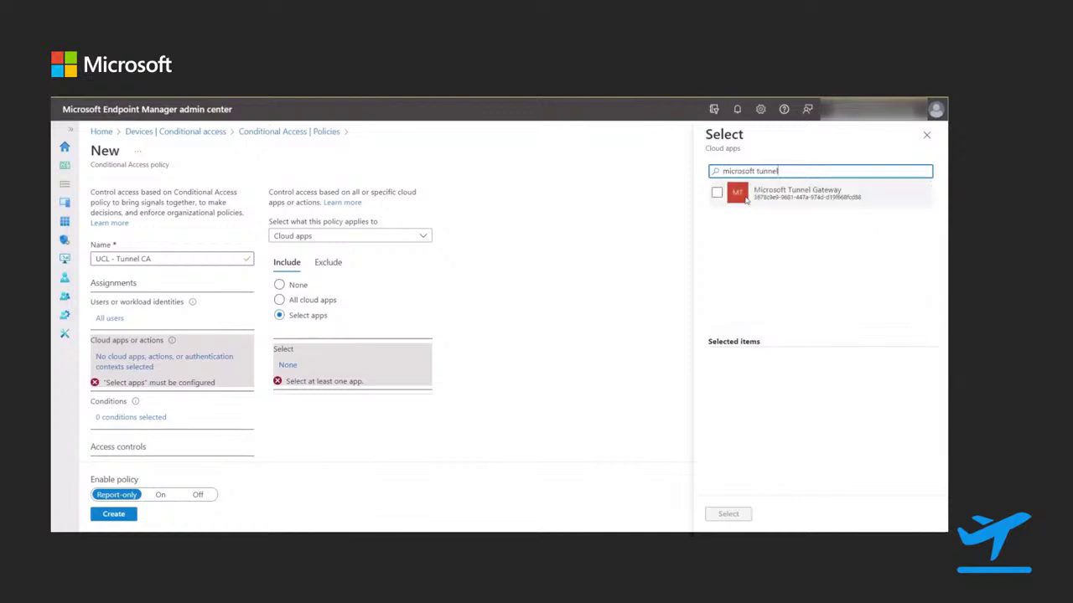
pyautogui.click(717, 194)
pyautogui.click(729, 513)
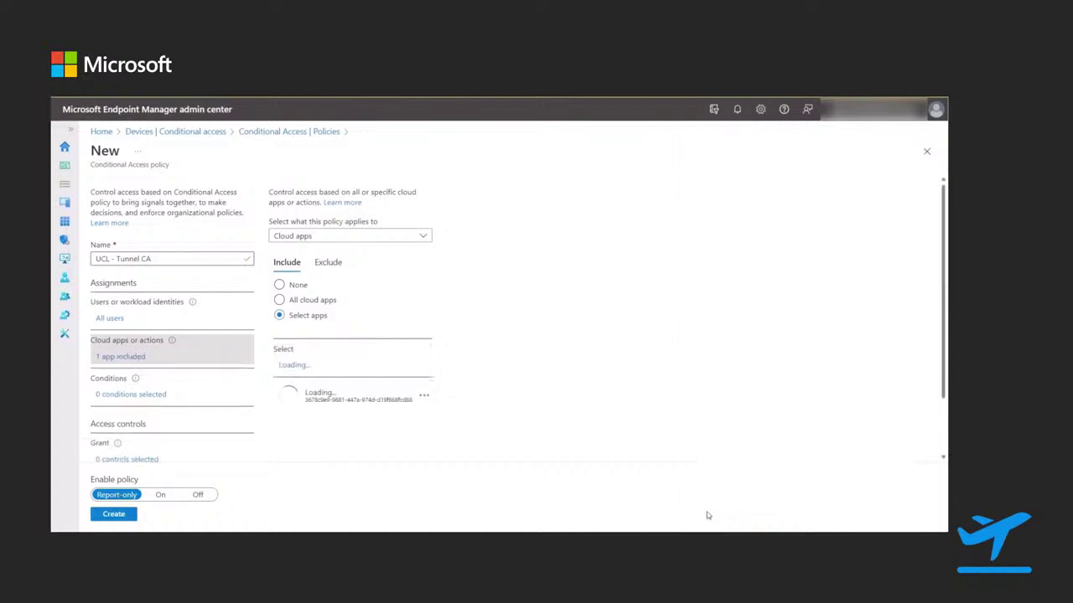
pyautogui.click(130, 395)
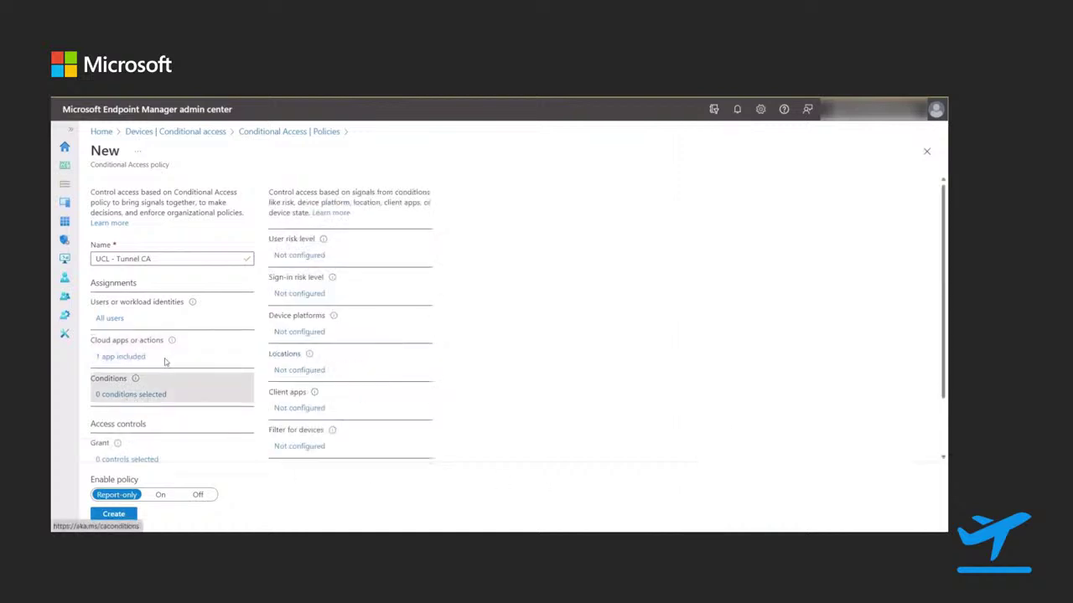
# - Limit the policy's device platform condition to Android and iOS
pyautogui.click(297, 334)
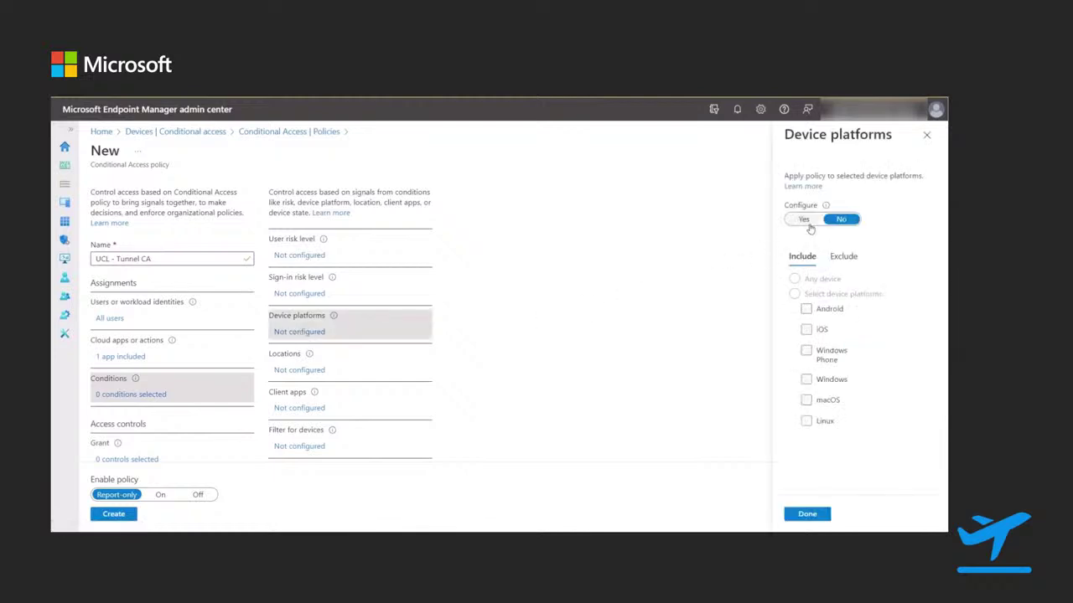
pyautogui.click(804, 219)
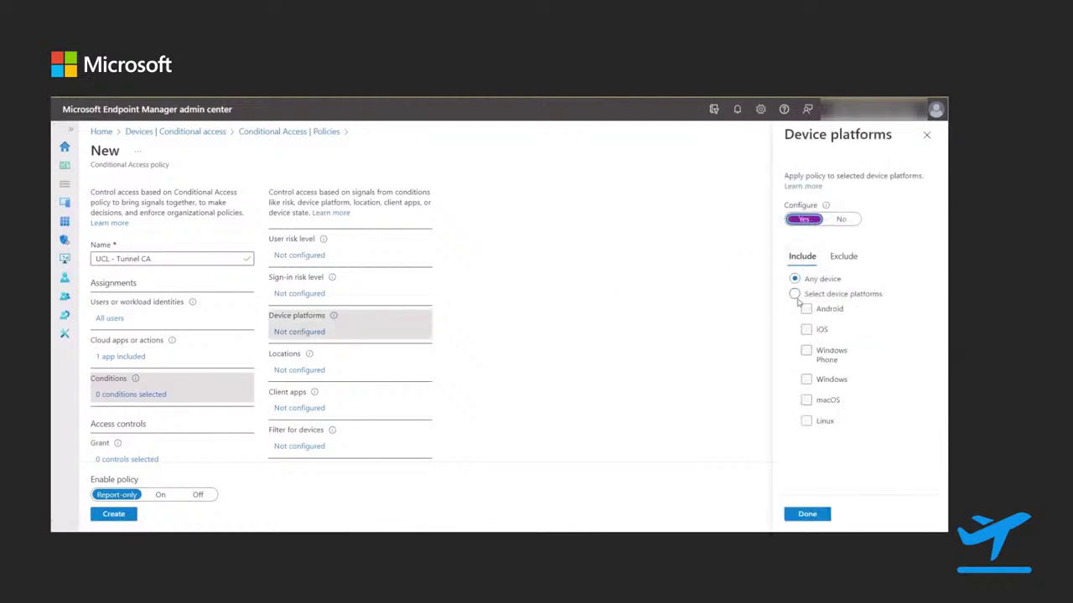
pyautogui.click(794, 295)
pyautogui.click(806, 309)
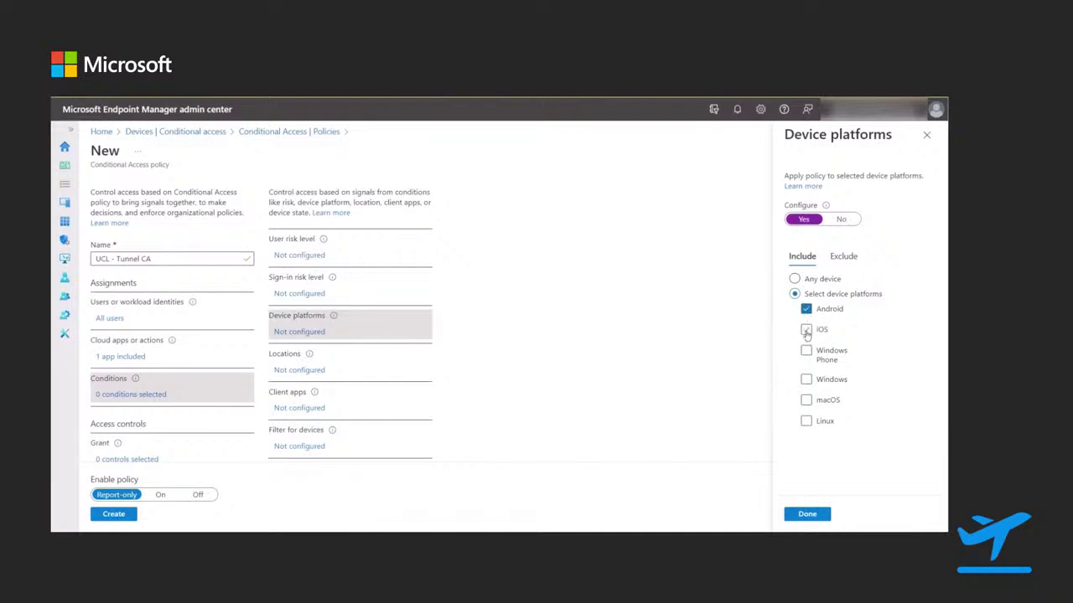
pyautogui.click(807, 330)
pyautogui.click(807, 515)
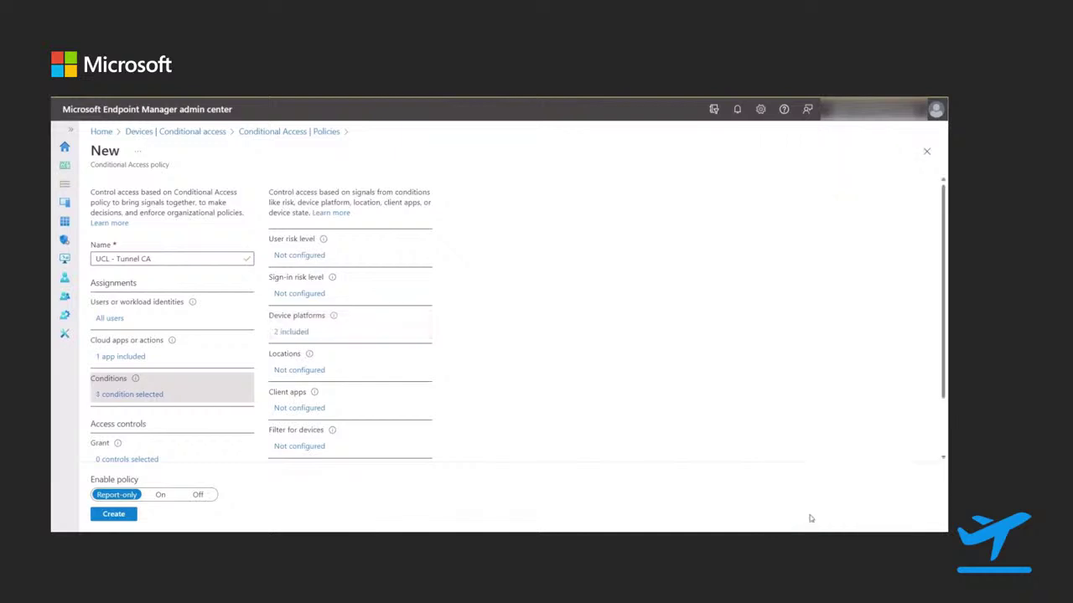
# - Grant access only to compliant devices, set Enable policy to On, and create the policy
pyautogui.scroll(-2, 151, 394)
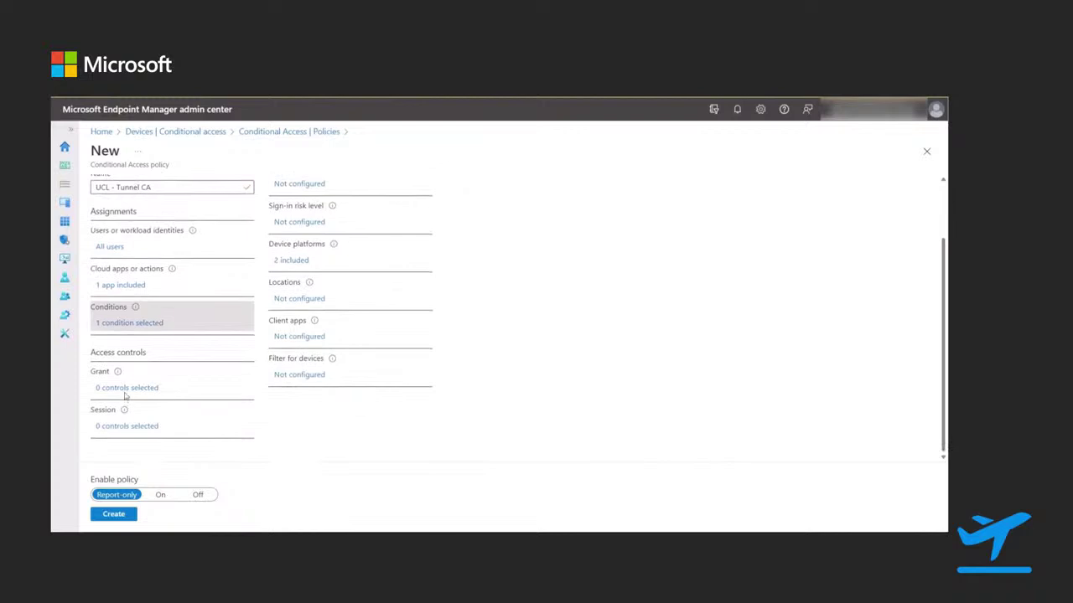
pyautogui.click(124, 392)
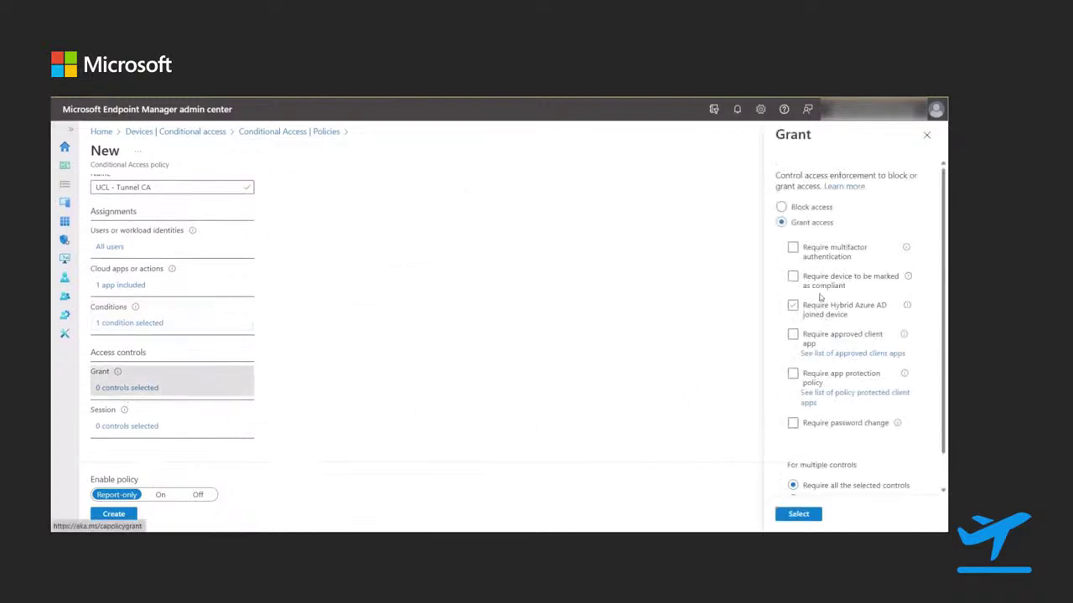
pyautogui.click(794, 277)
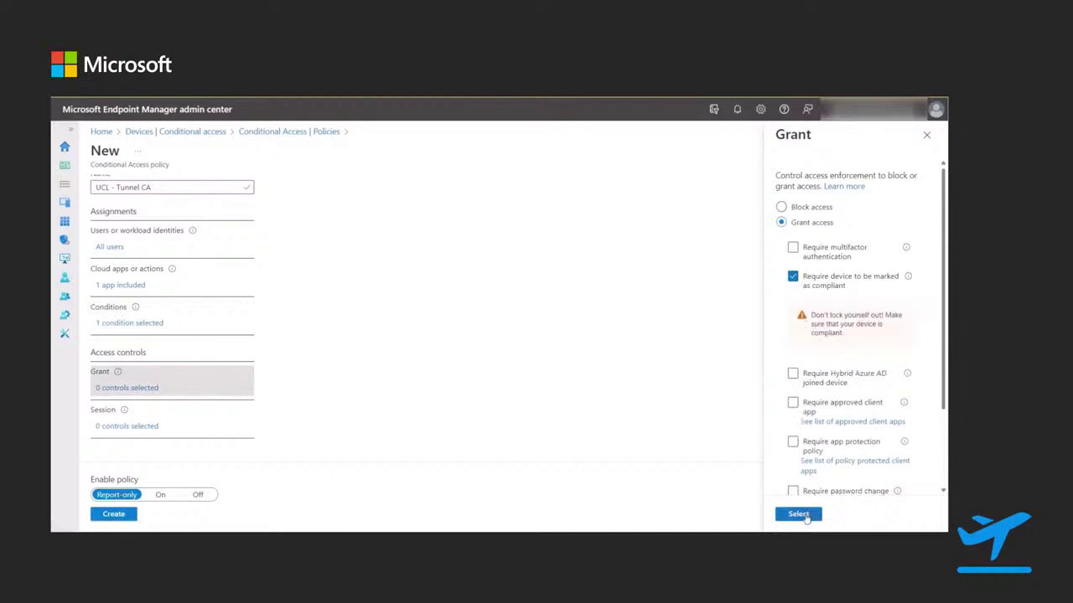
pyautogui.click(800, 514)
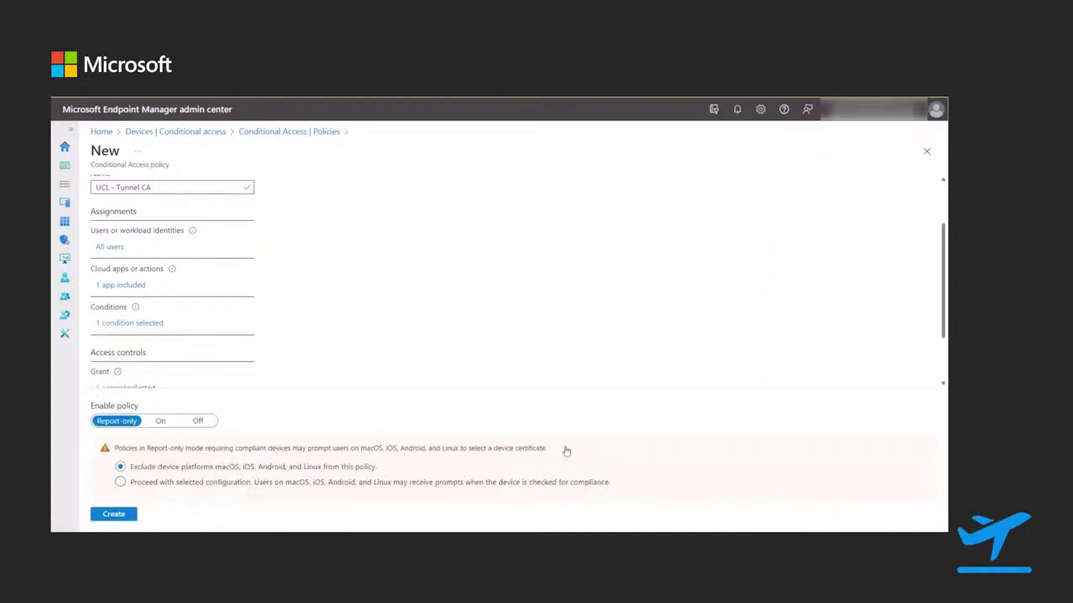
pyautogui.click(161, 421)
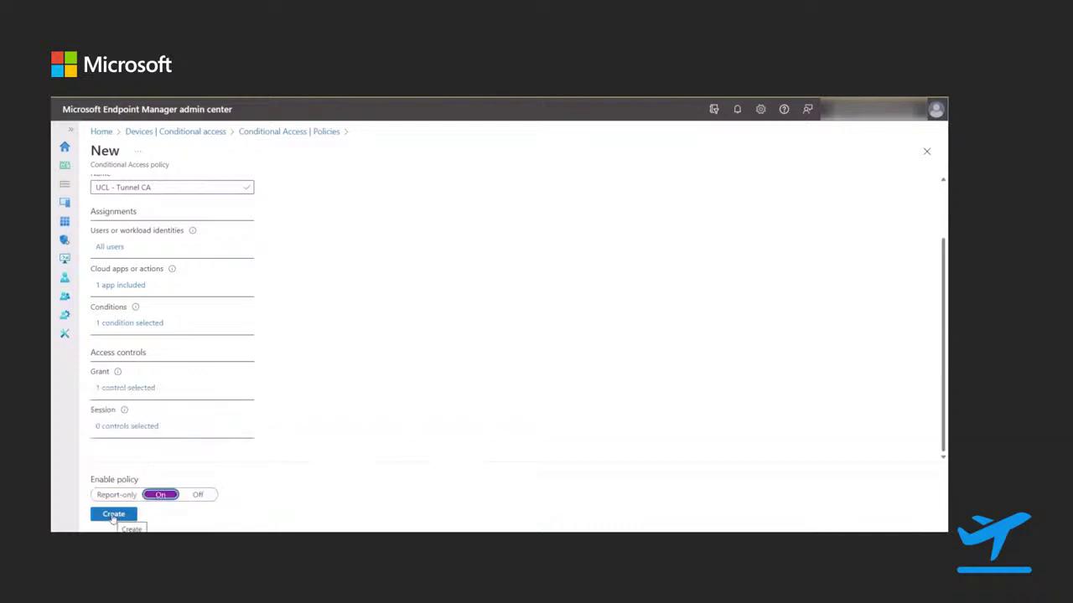
pyautogui.click(113, 514)
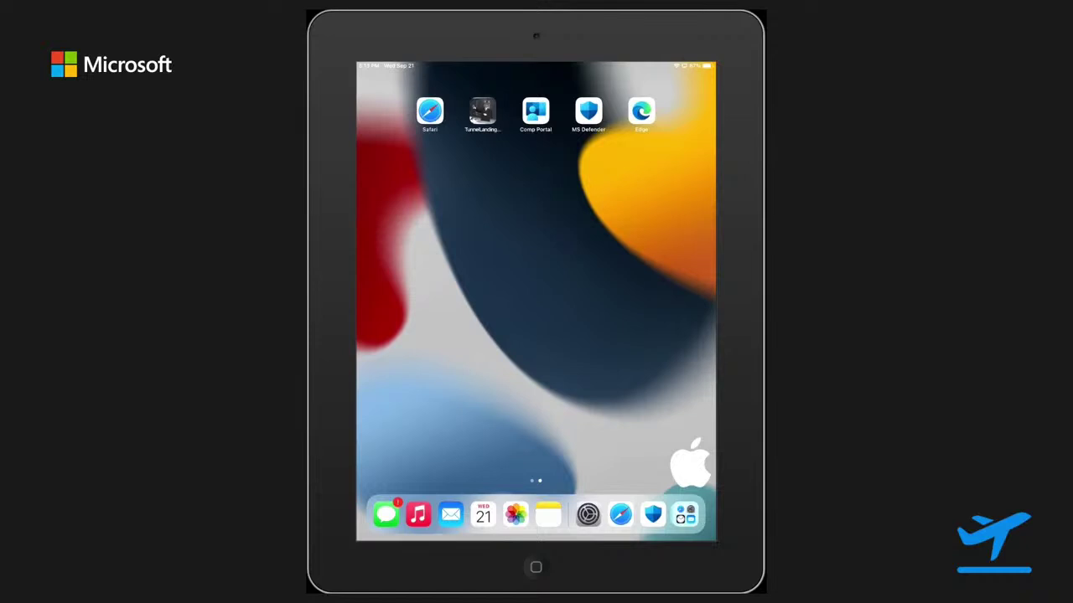
# - Confirm ucl-dc.uemcatlabs.com fails to load in Safari via TunnelLanding, then close both tabs
pyautogui.click(482, 111)
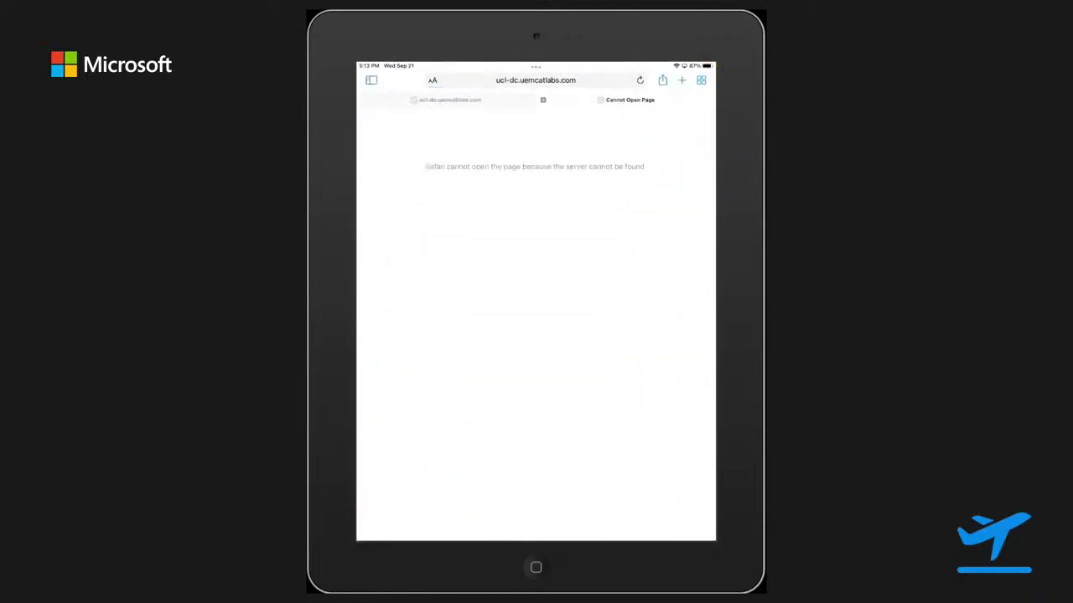
pyautogui.click(535, 80)
pyautogui.click(687, 470)
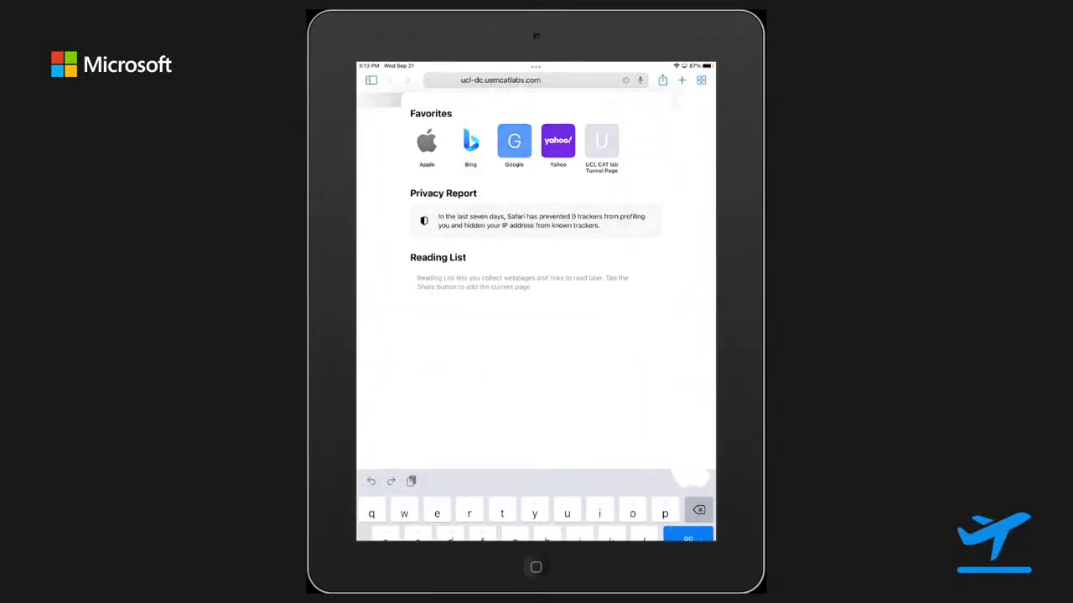
pyautogui.click(701, 79)
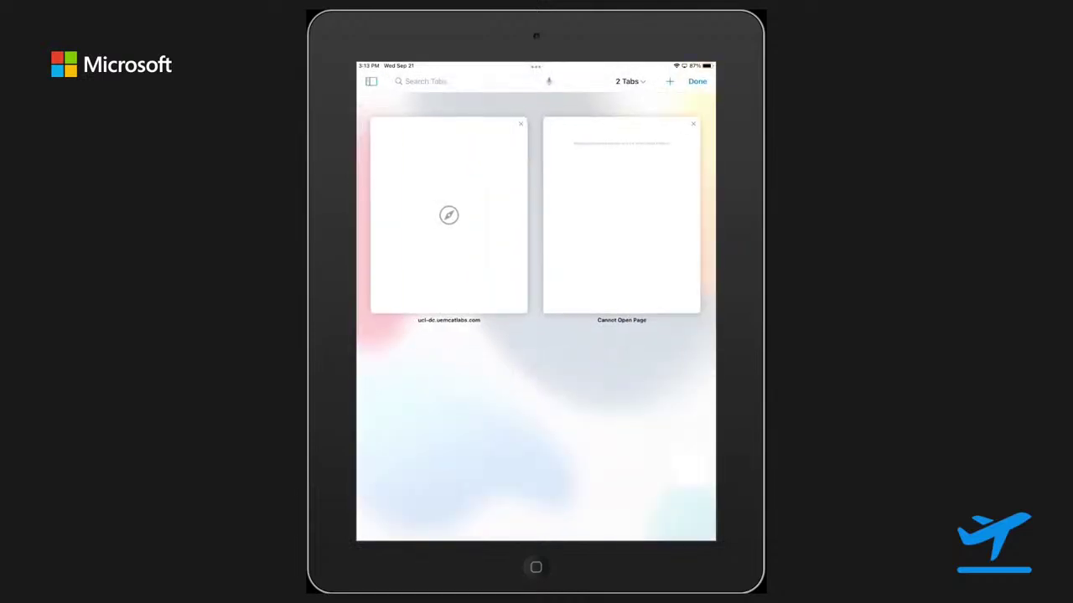
pyautogui.click(522, 122)
pyautogui.click(651, 131)
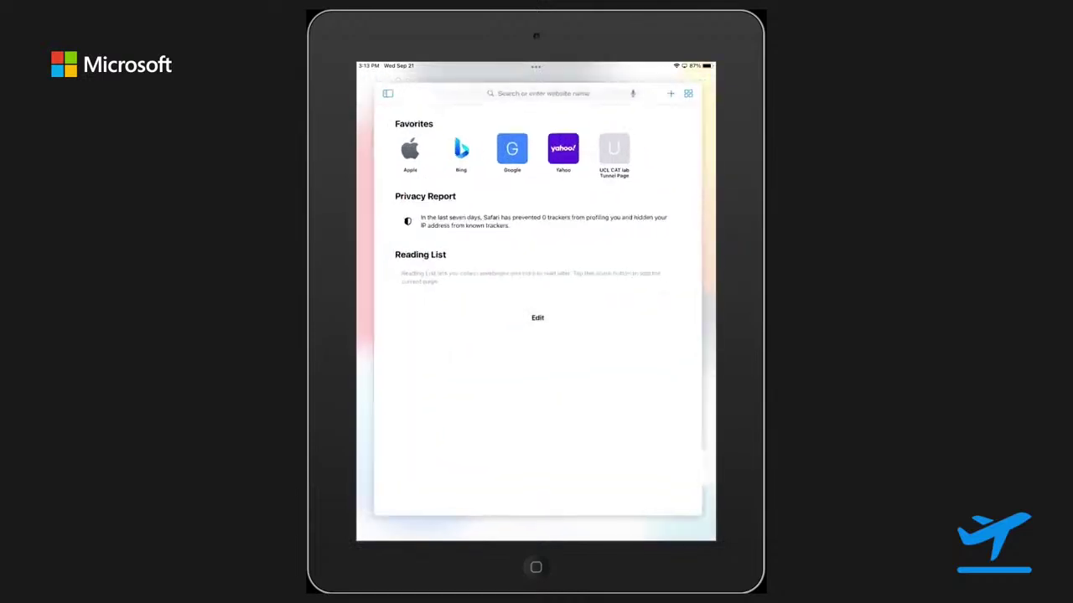
pyautogui.click(536, 568)
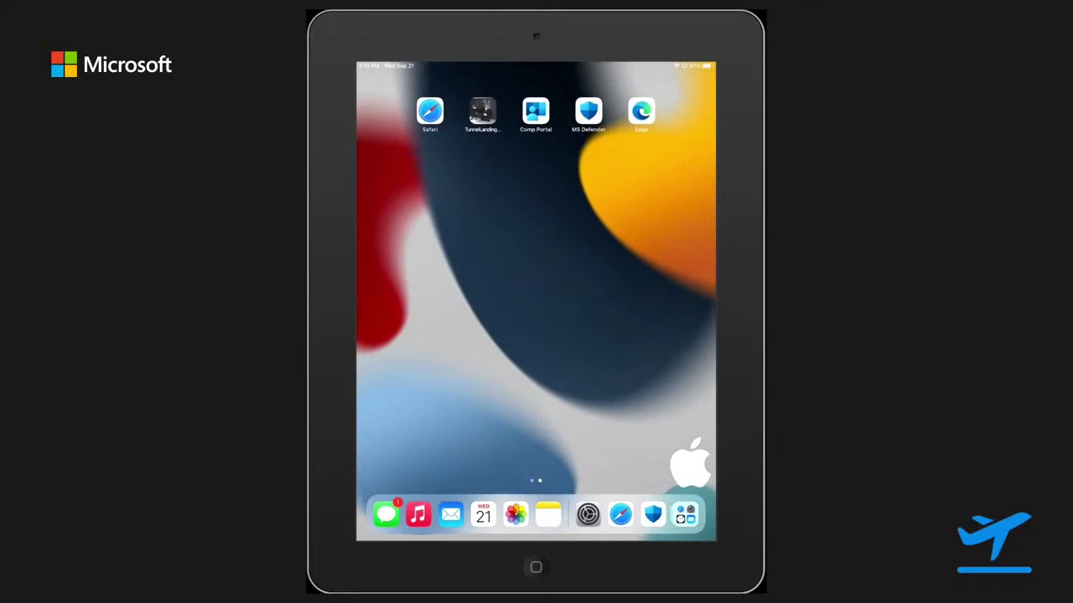
# - Open the UCL Device Wide VPN profile in Microsoft Defender's Tunnel section
pyautogui.click(588, 111)
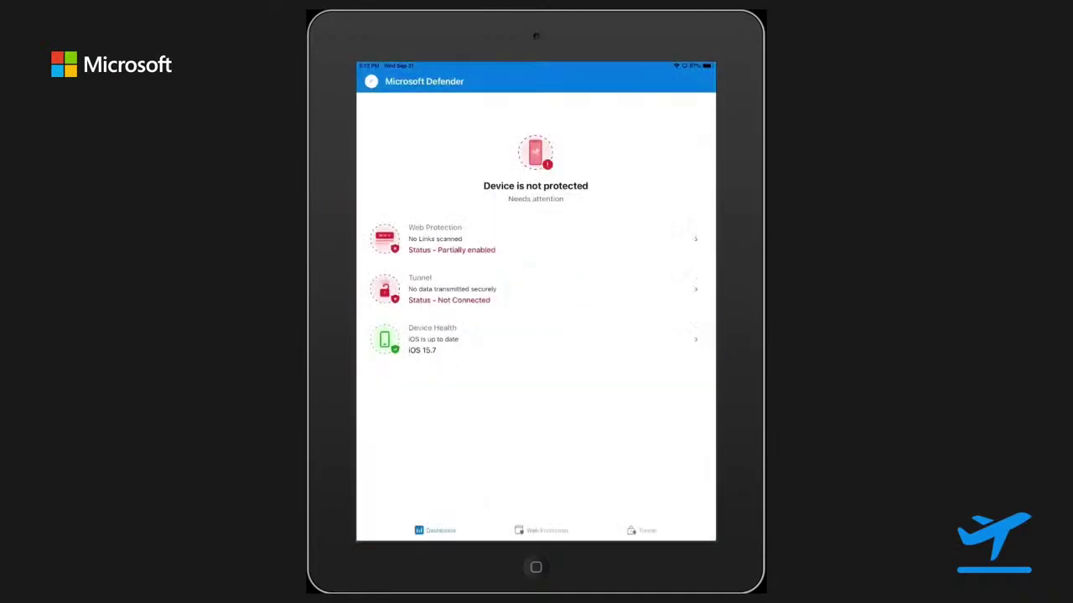
pyautogui.click(453, 288)
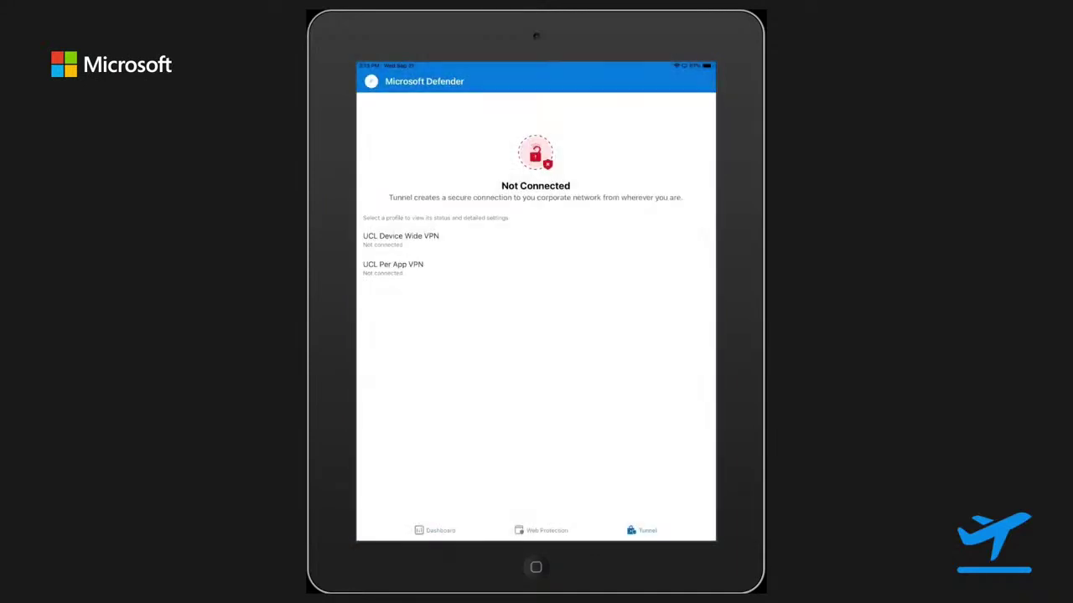
pyautogui.click(401, 238)
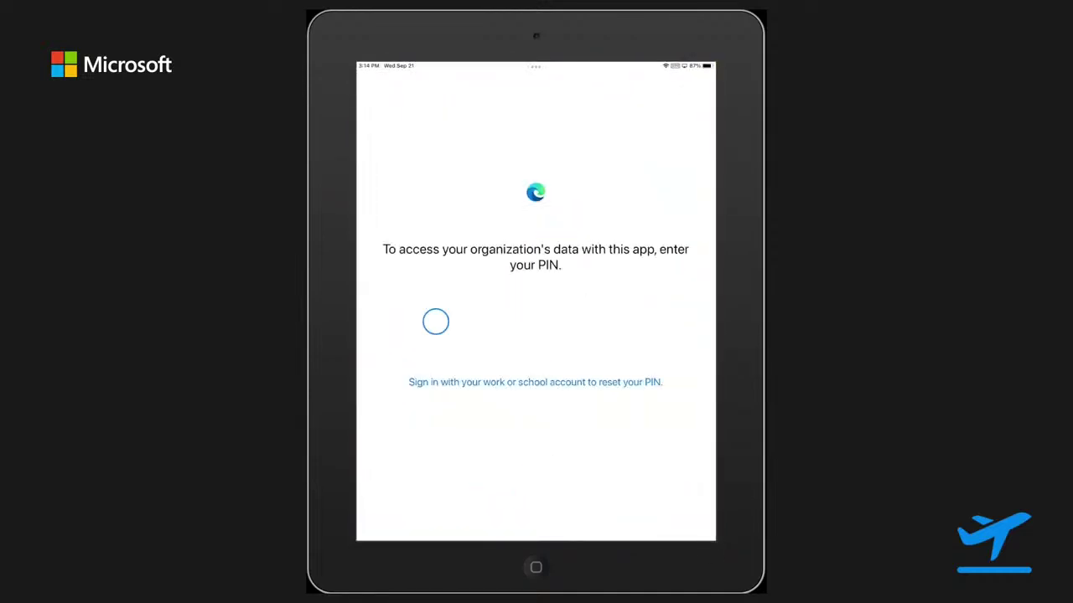
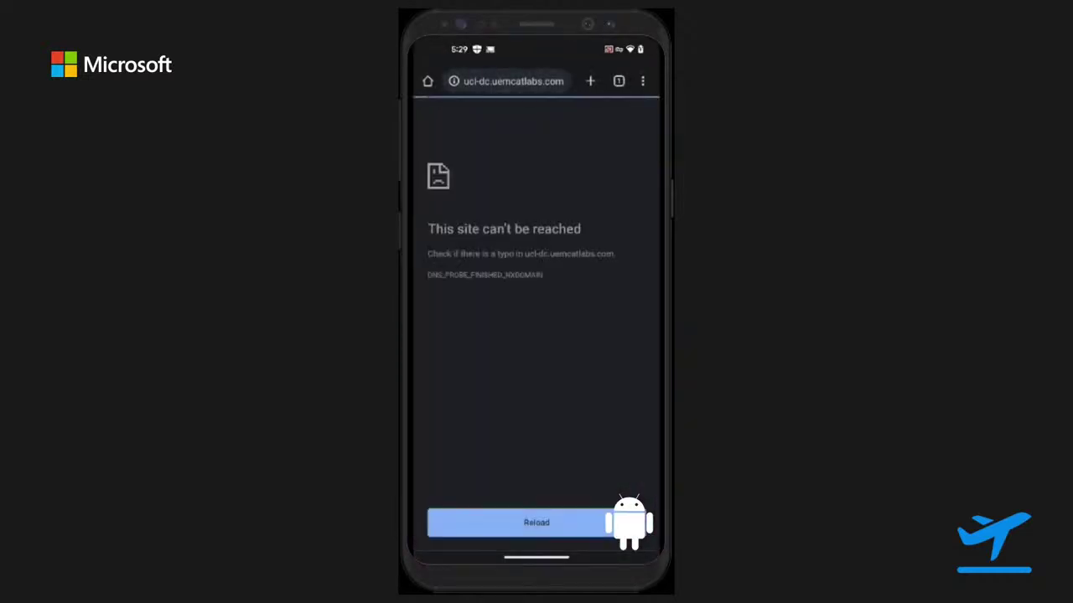
# - Close Chrome from recent apps and launch Microsoft Edge
pyautogui.hotkey('alt', 'Tab')
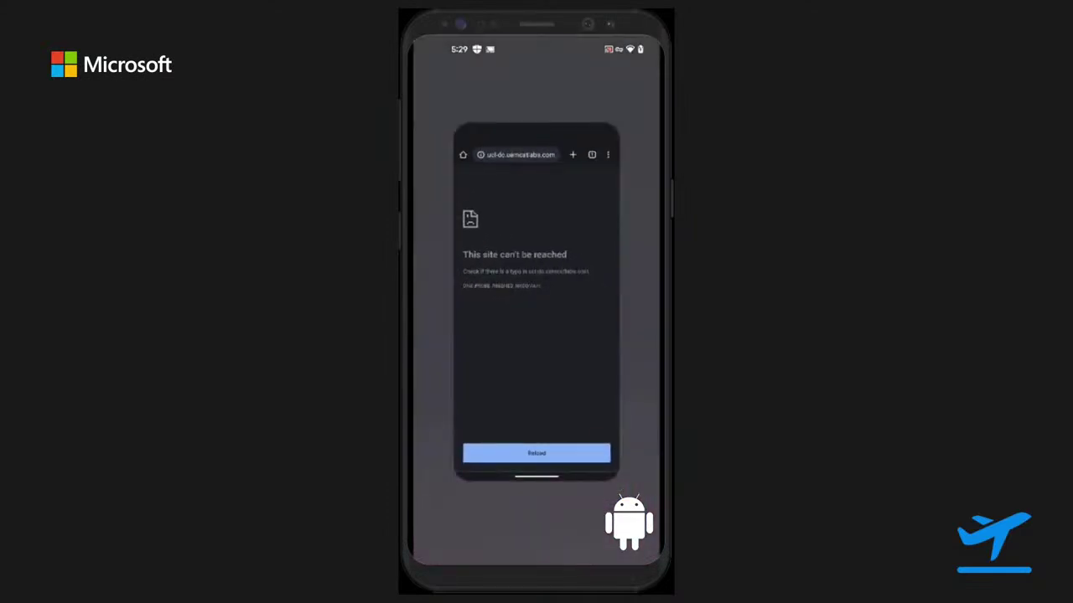
pyautogui.moveTo(536, 336); pyautogui.dragTo(536, 101)
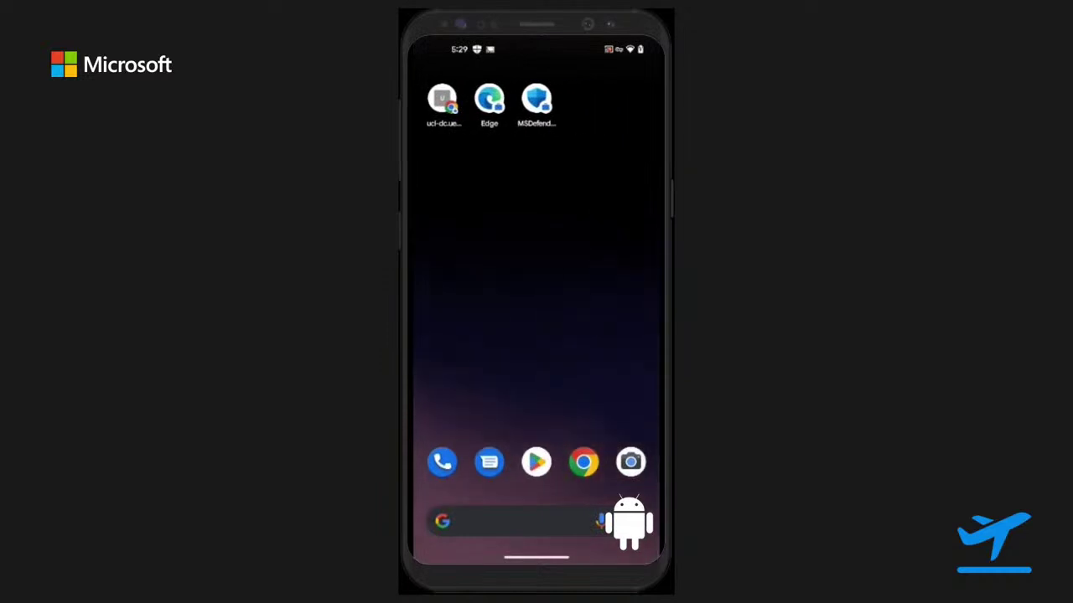
pyautogui.click(490, 99)
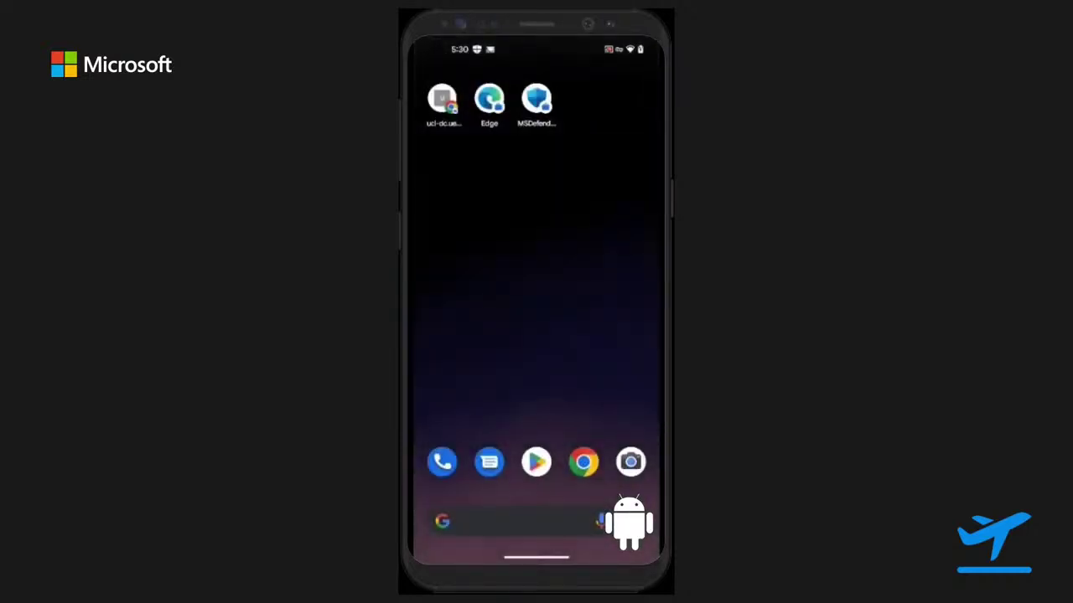
# - Show ucl-dc fails in Chrome but loads UEM CAT Laboratories in Edge, then return home
pyautogui.click(443, 99)
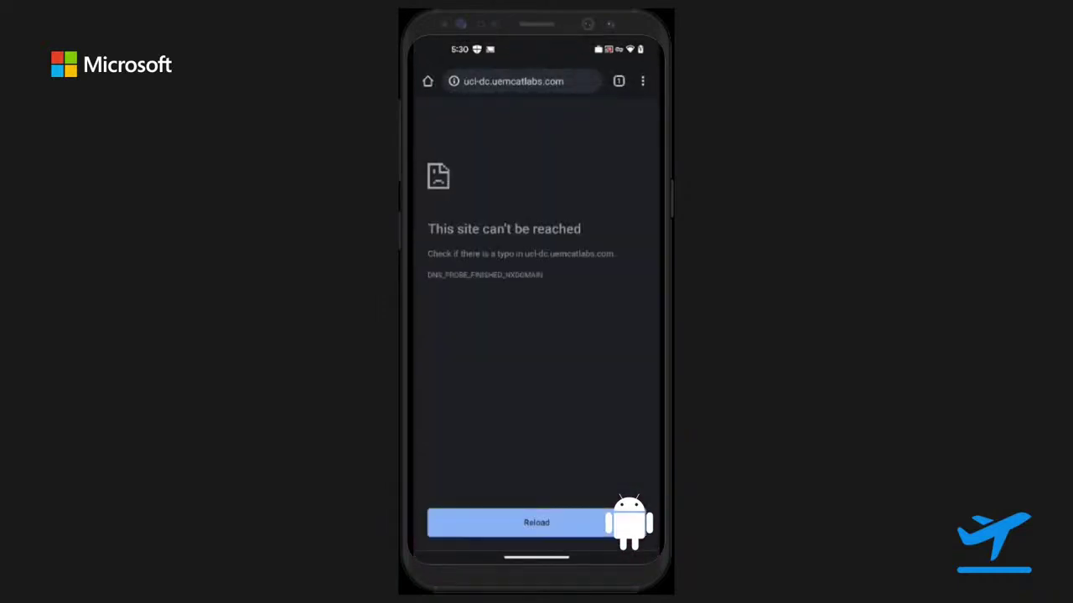
pyautogui.moveTo(537, 558); pyautogui.dragTo(536, 377)
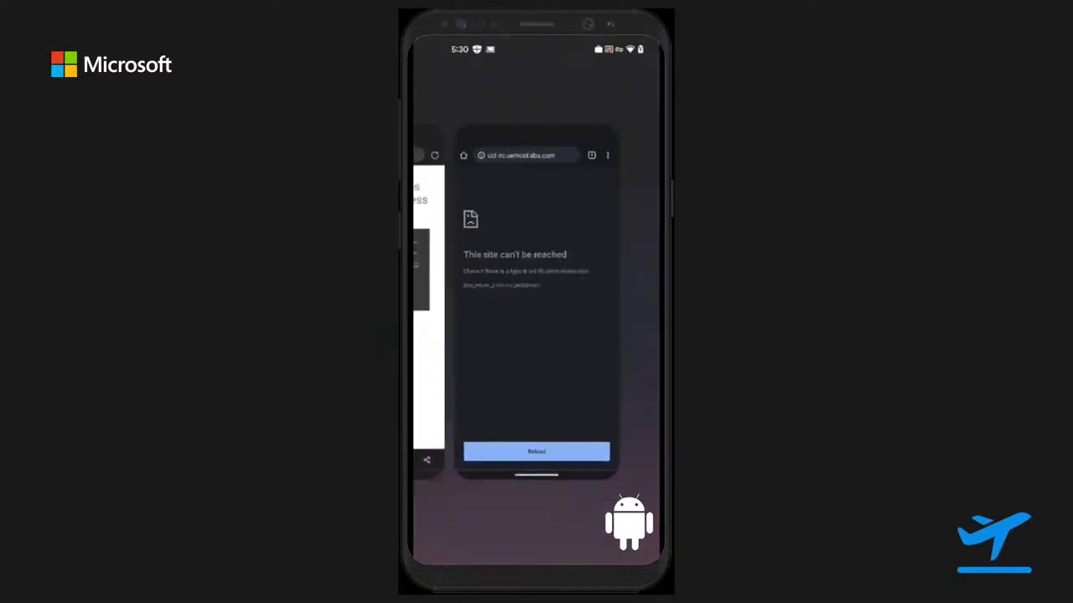
pyautogui.moveTo(469, 293); pyautogui.dragTo(604, 293)
pyautogui.click(488, 335)
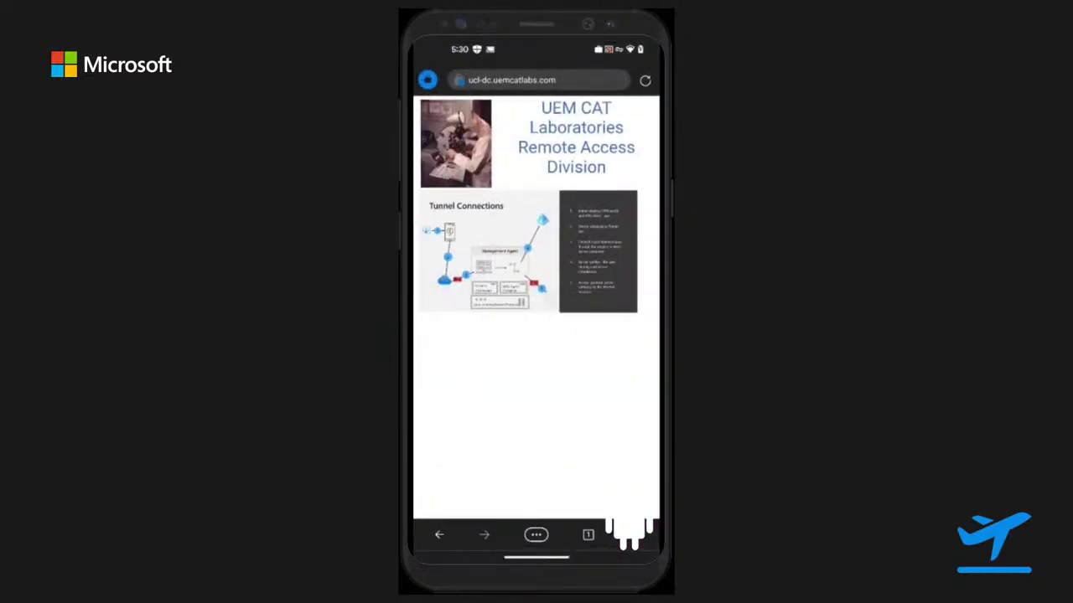
pyautogui.moveTo(536, 557); pyautogui.dragTo(654, 557)
pyautogui.moveTo(537, 557); pyautogui.dragTo(536, 378)
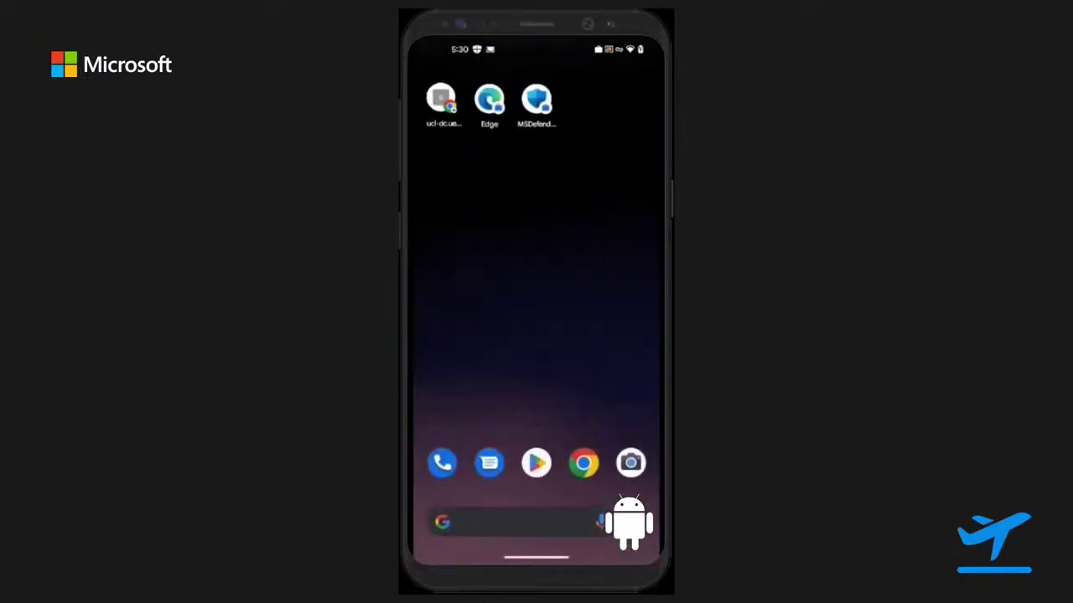